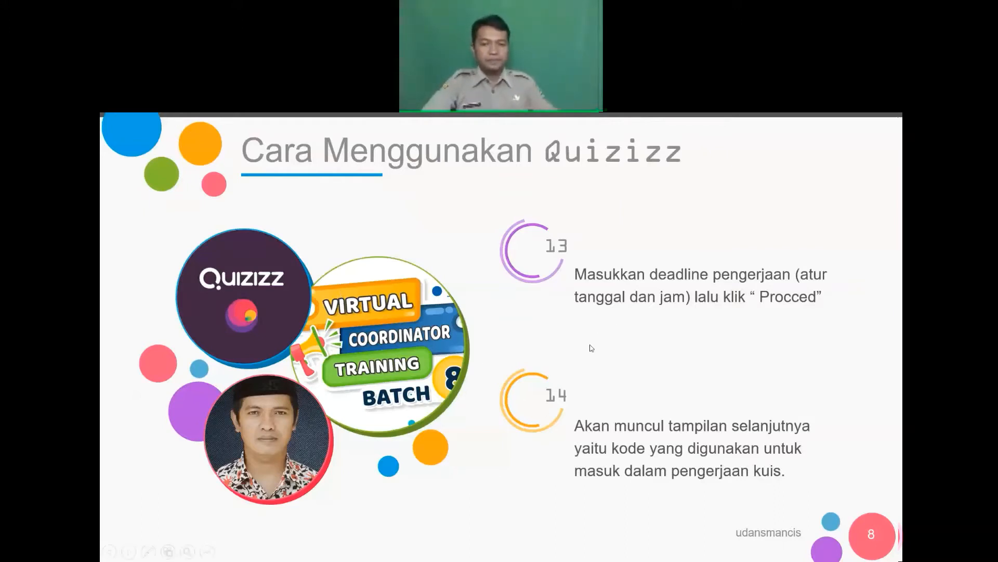
Finish the slide show after its closing slide and switch to the Chrome browser.
{"action": "left_click", "coordinate": [722, 432]}
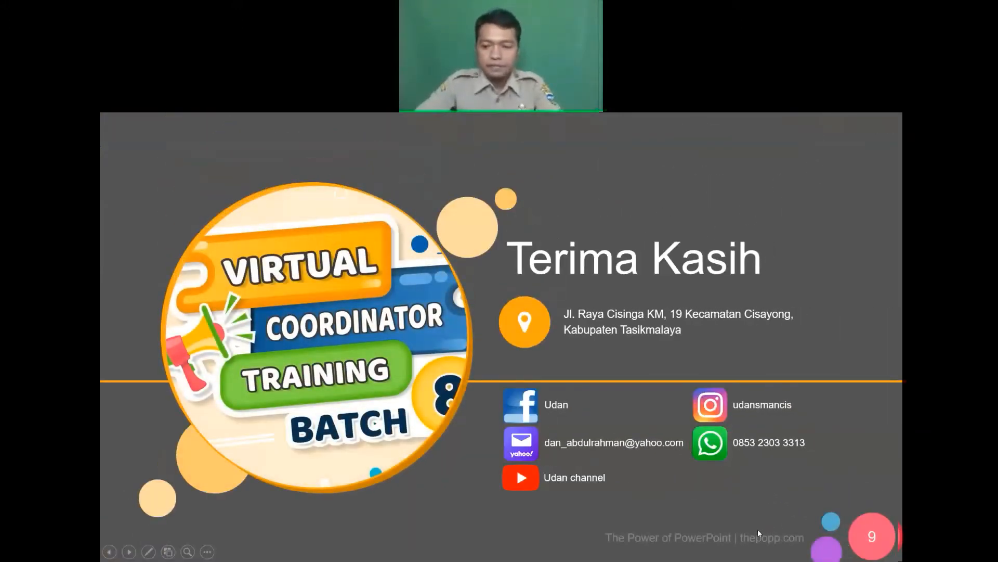
{"action": "left_click", "coordinate": [568, 522]}
{"action": "left_click", "coordinate": [508, 463]}
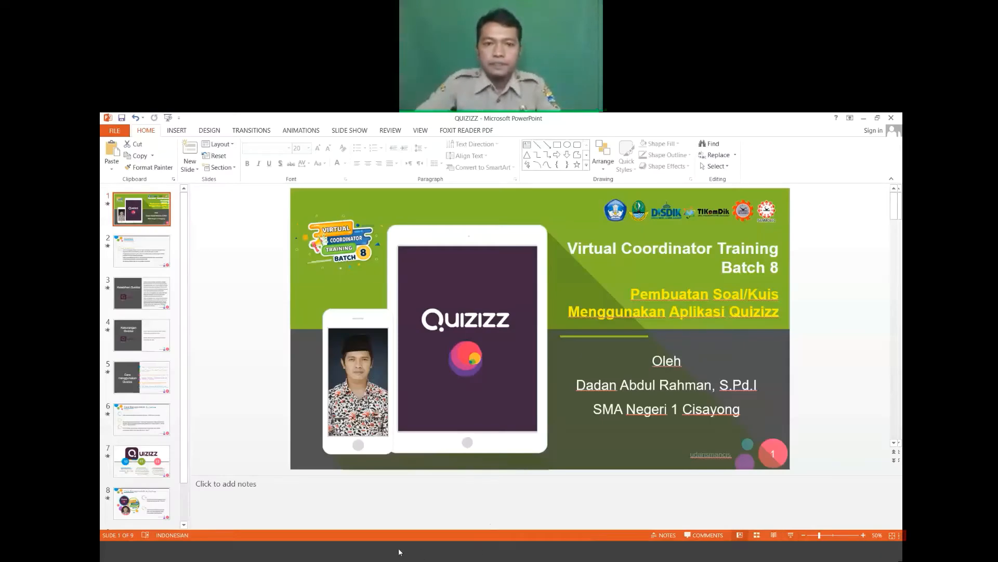
{"action": "left_click", "coordinate": [474, 496]}
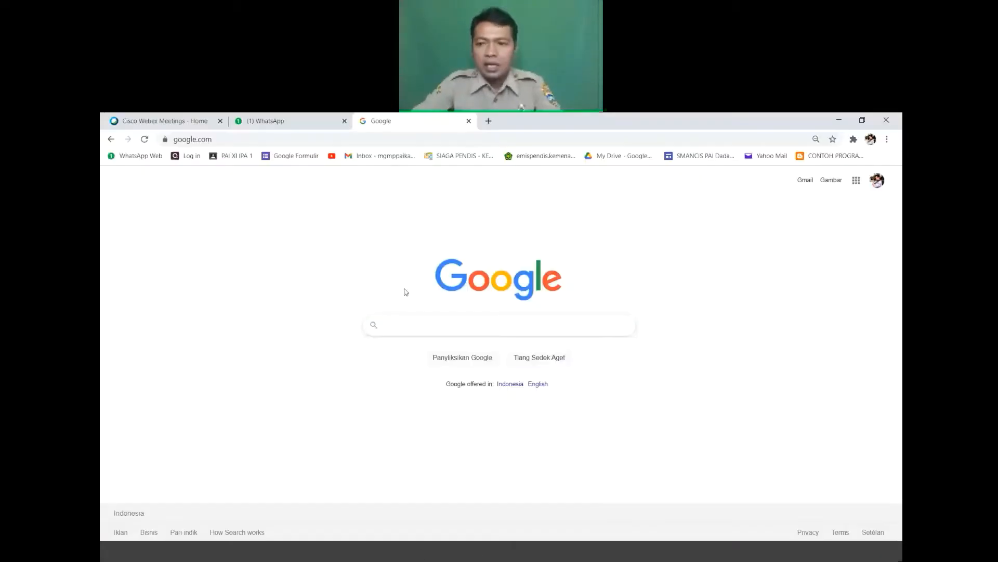
Search Google for quizizz and open the official Quizizz website.
{"action": "left_click", "coordinate": [414, 325]}
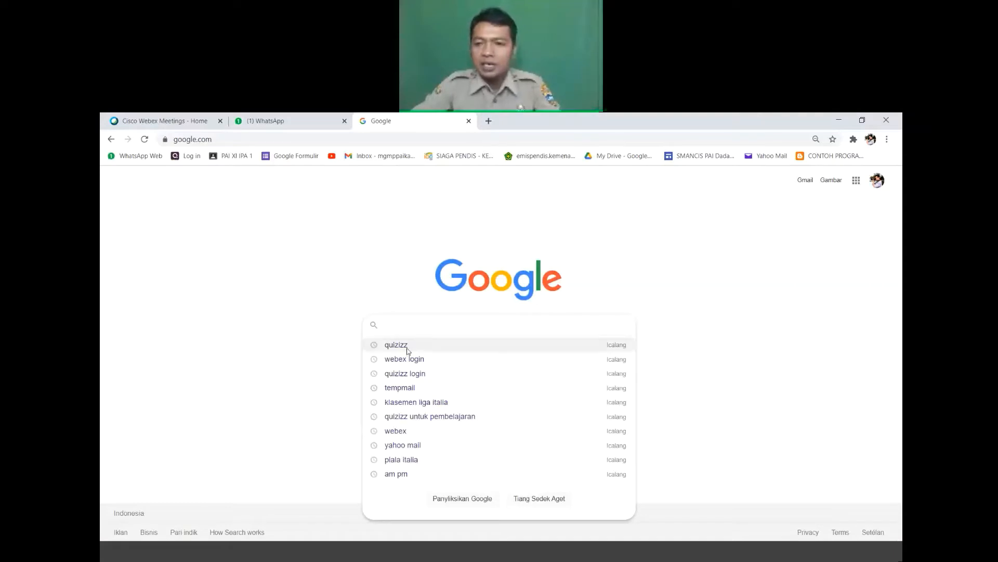
{"action": "left_click", "coordinate": [407, 348]}
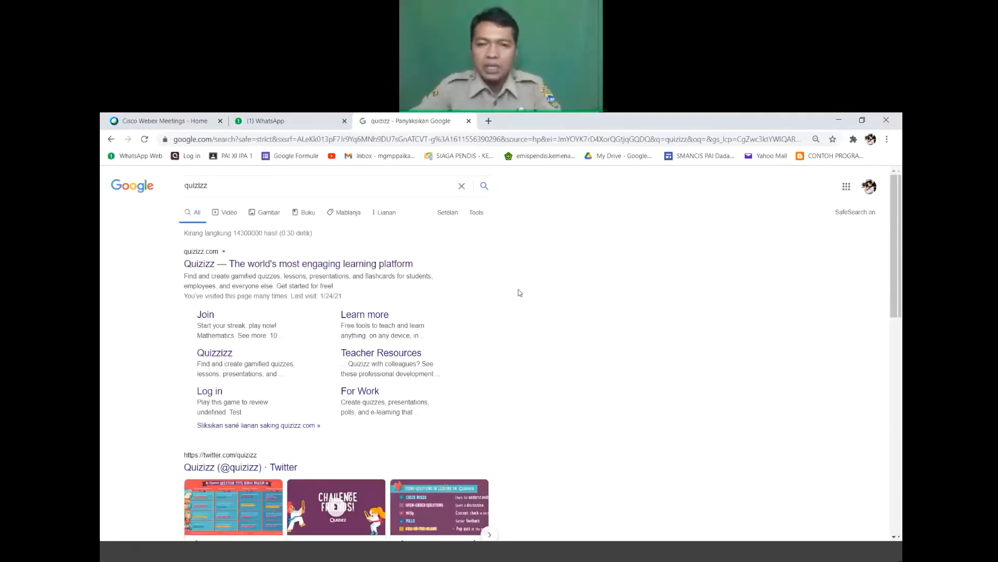
{"action": "left_click", "coordinate": [256, 265]}
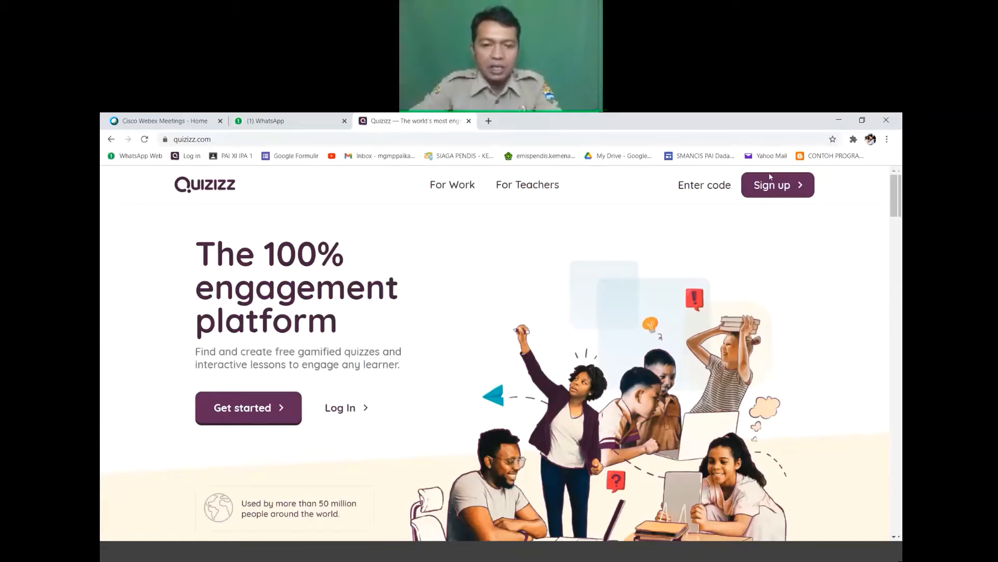
Sign up for Quizizz with Google, using the second of the listed accounts.
{"action": "left_click", "coordinate": [770, 177]}
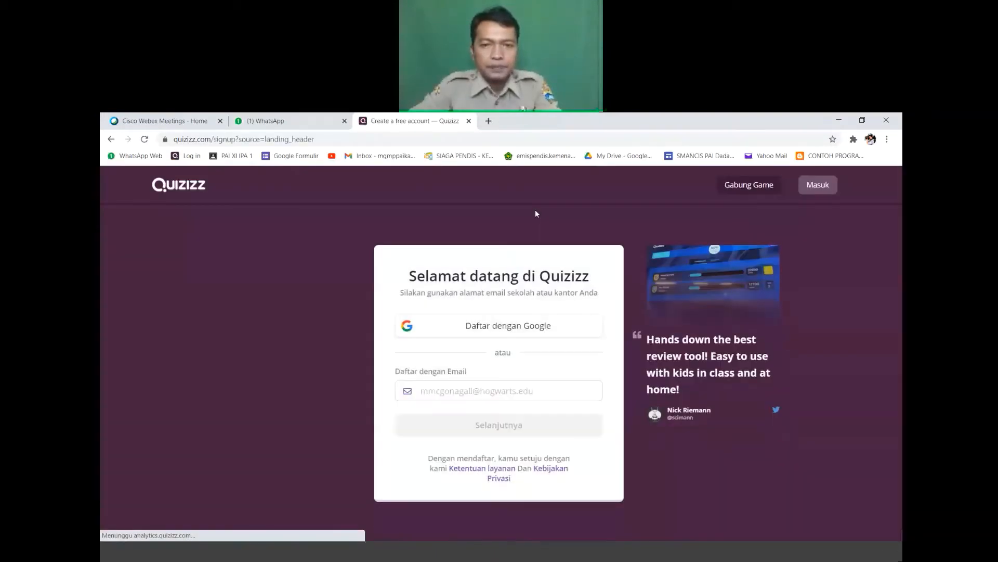
{"action": "left_click", "coordinate": [508, 329]}
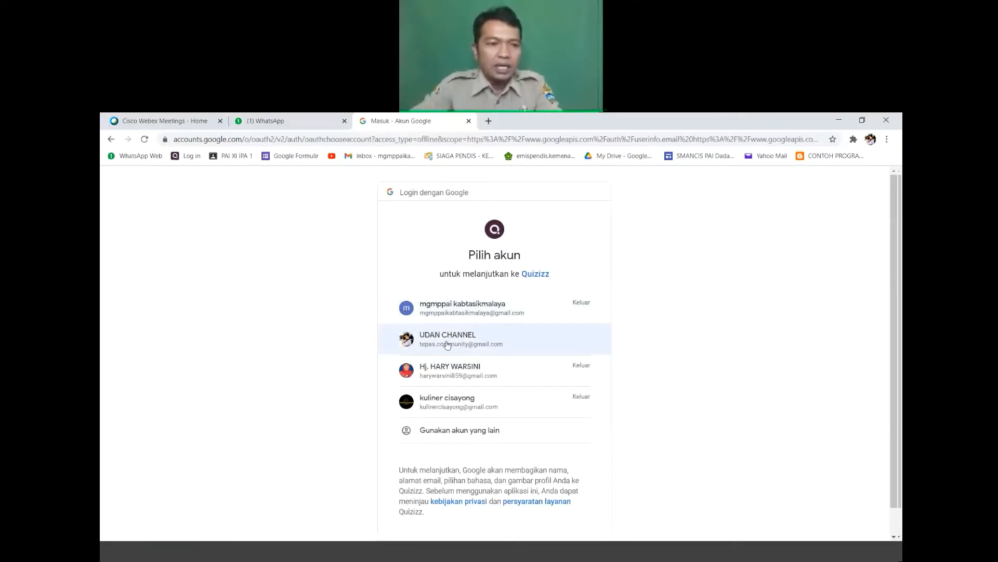
{"action": "left_click", "coordinate": [447, 344]}
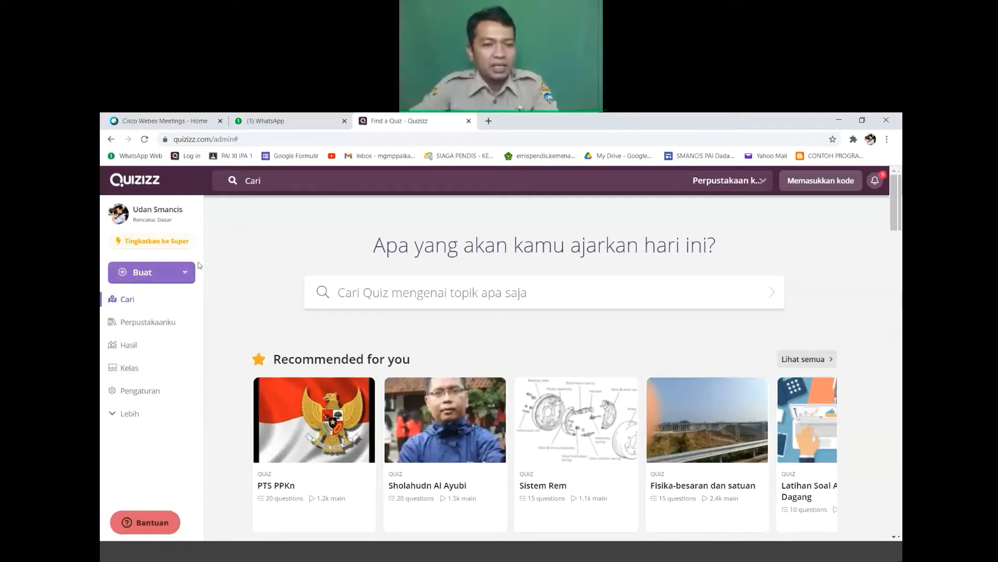
Start creating a new quiz and name it "Penilaian Harian Munakahat".
{"action": "left_click", "coordinate": [150, 273]}
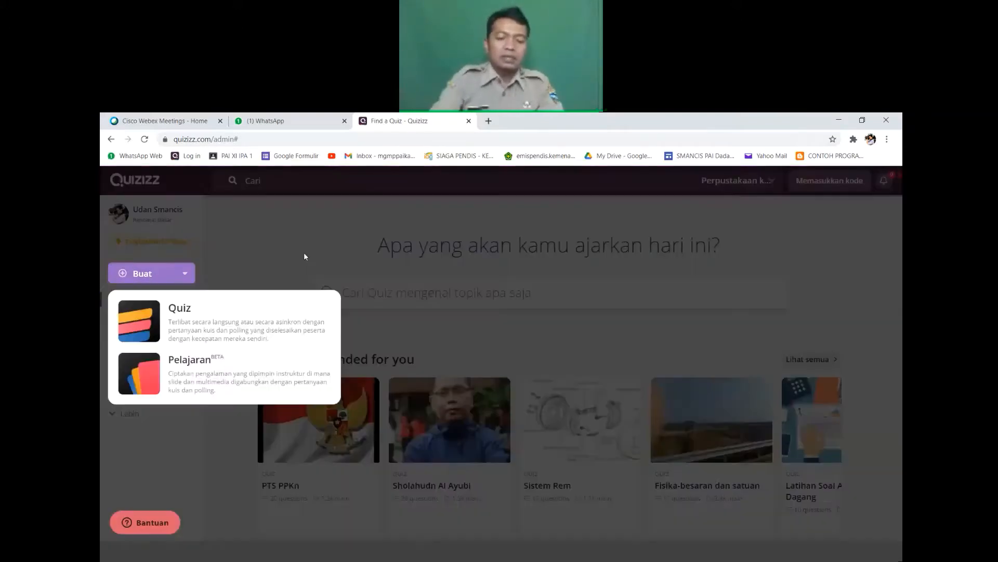
{"action": "left_click", "coordinate": [207, 316]}
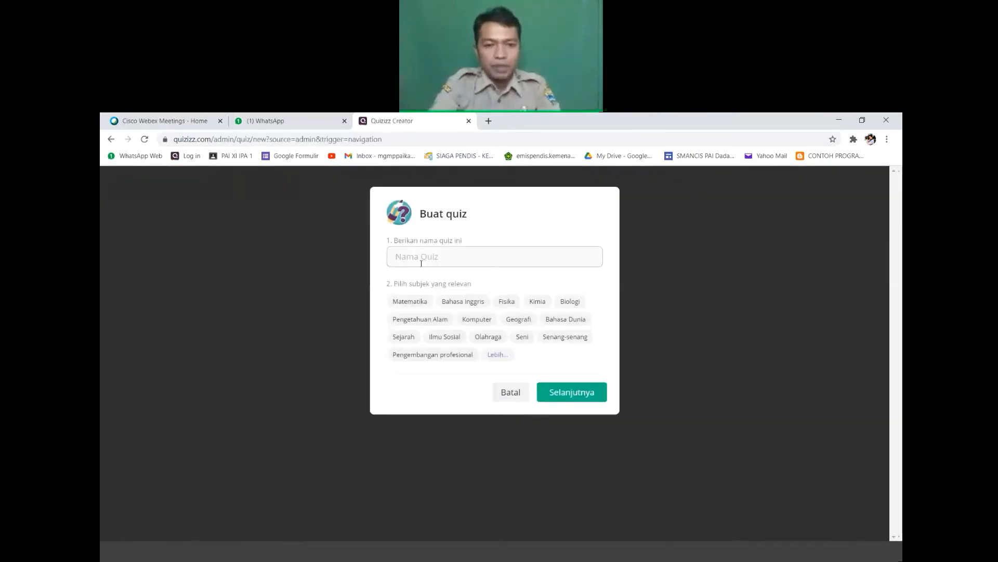
{"action": "left_click", "coordinate": [423, 259]}
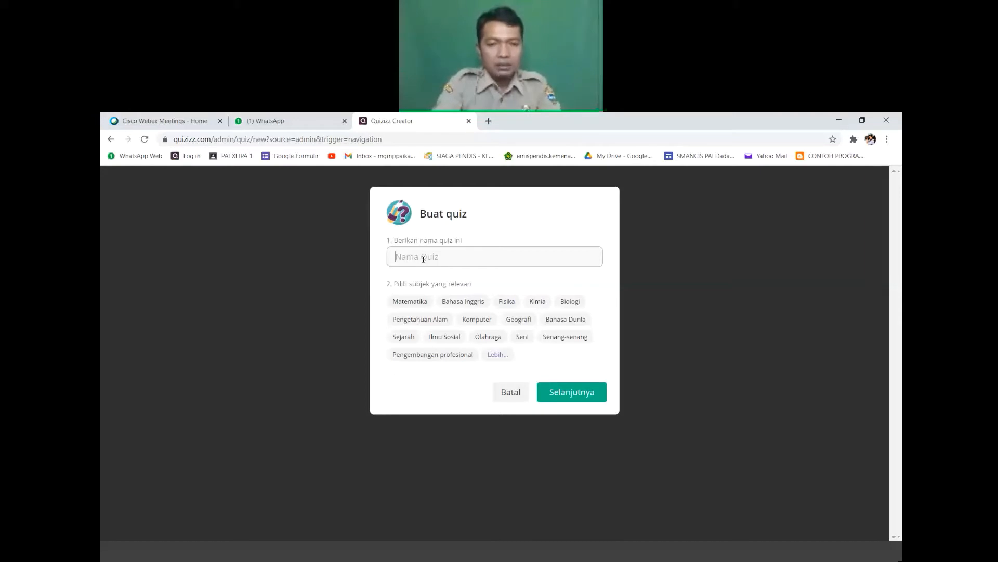
{"action": "type", "text": "Penilaian "}
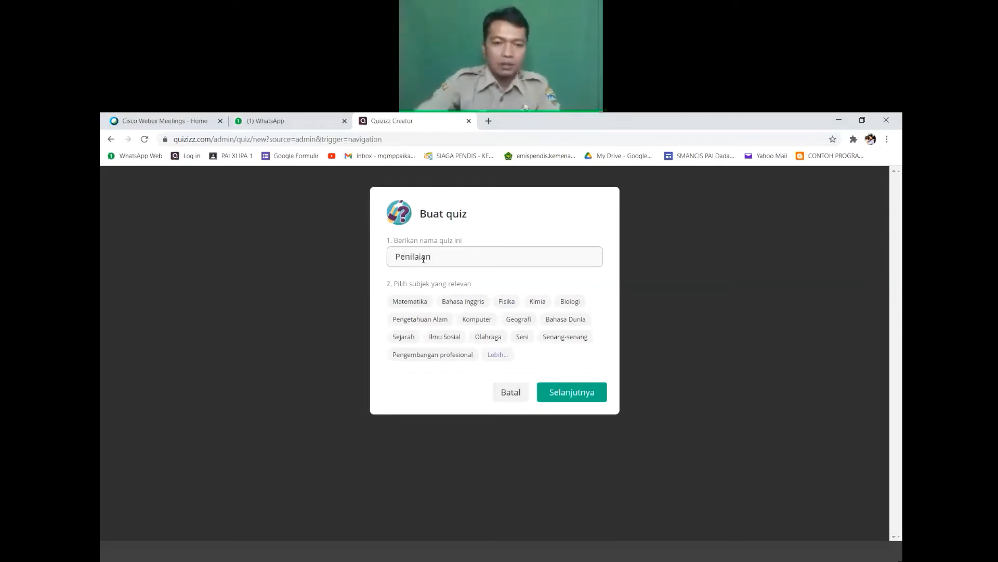
{"action": "type", "text": "Harian MUn"}
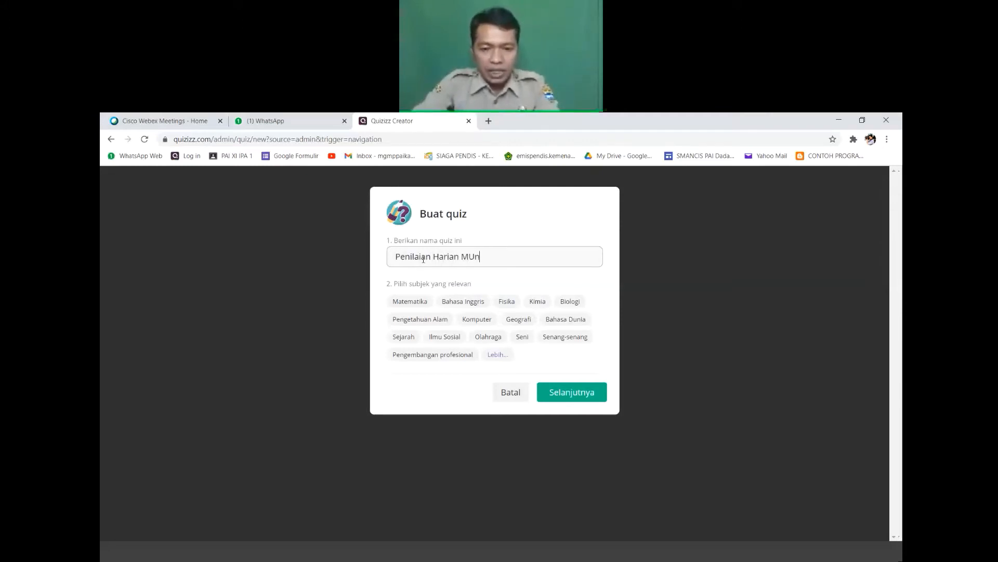
{"action": "key", "text": "BackSpace"}
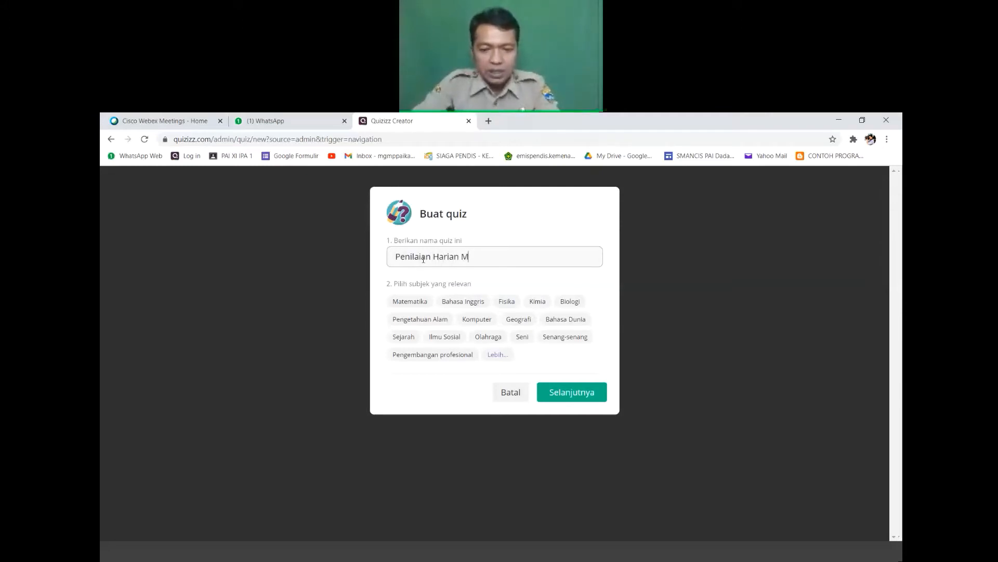
{"action": "type", "text": "unakahat"}
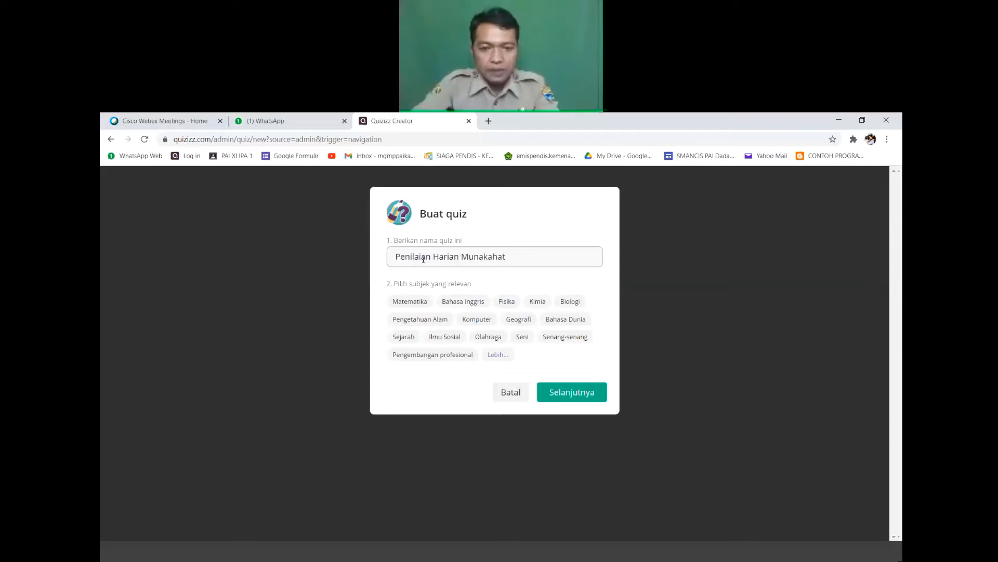
Set the quiz's subject to Pelajaran Agama from the expanded subject choices and continue to the quiz editor.
{"action": "left_click", "coordinate": [498, 355]}
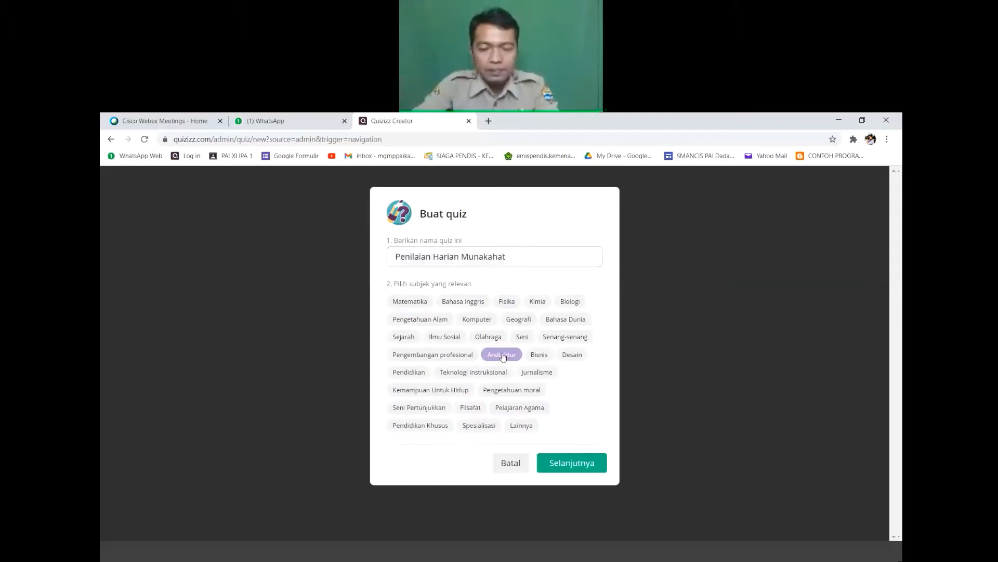
{"action": "left_click", "coordinate": [529, 409]}
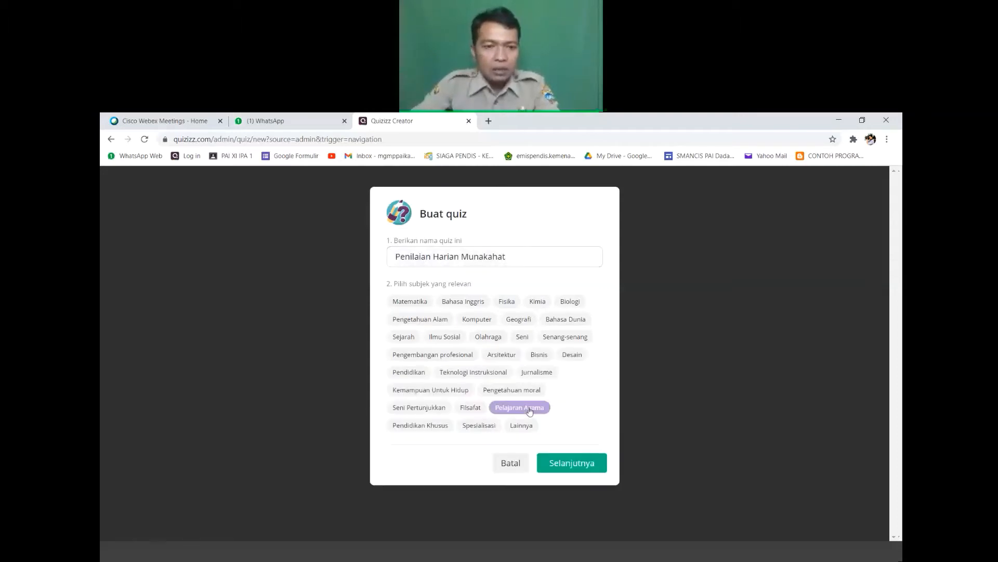
{"action": "left_click", "coordinate": [564, 465]}
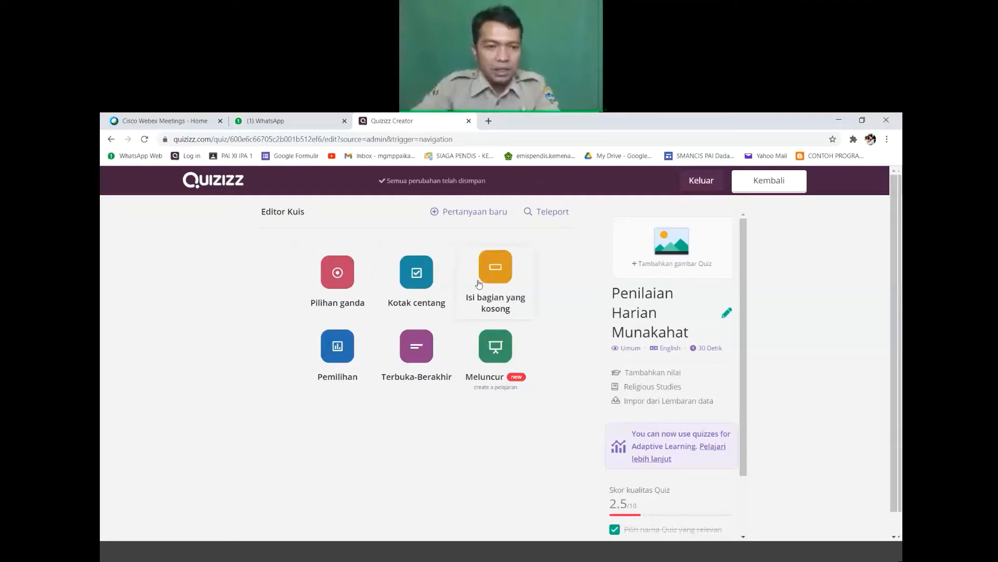
Add a multiple-choice question reading "Mahar adalah bagian penting dari pernikahan, karena mahar merupakan...?".
{"action": "left_click", "coordinate": [338, 275]}
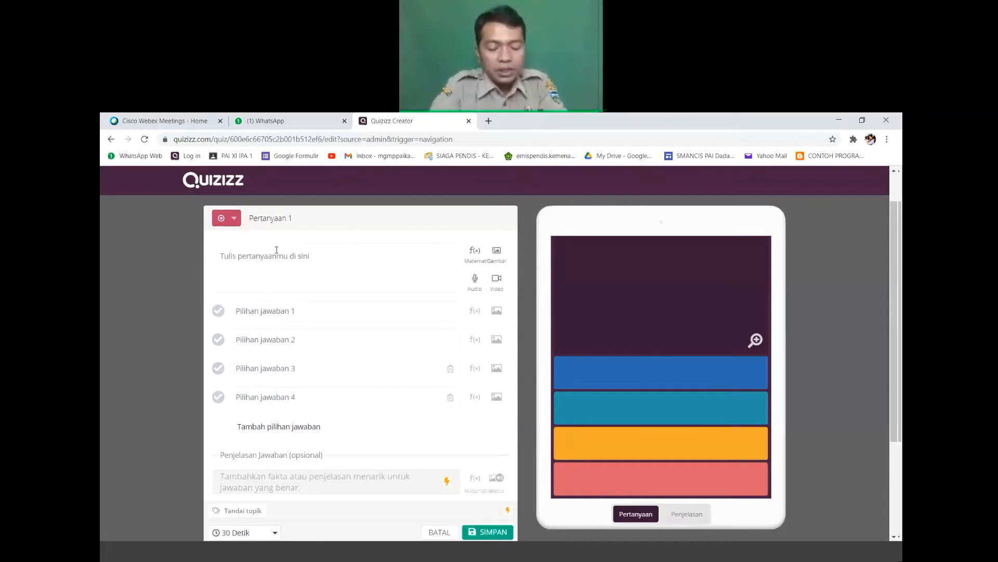
{"action": "left_click", "coordinate": [300, 257]}
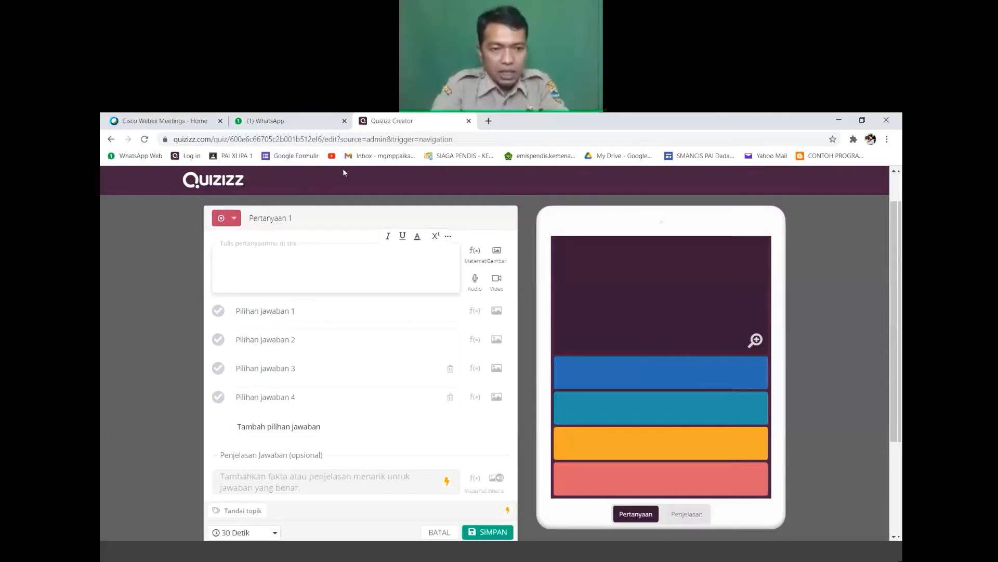
{"action": "type", "text": "Mahar"}
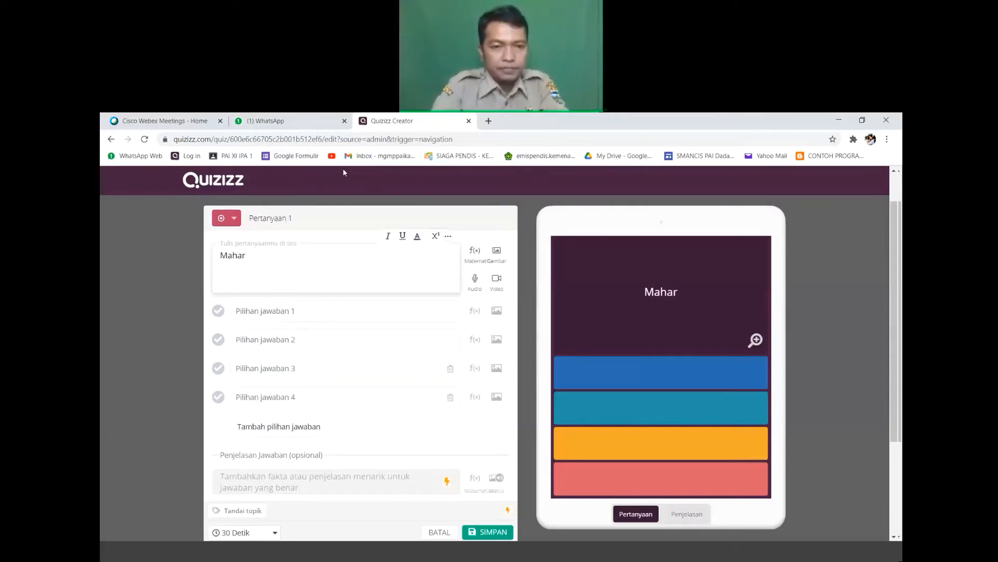
{"action": "type", "text": " adalah ba"}
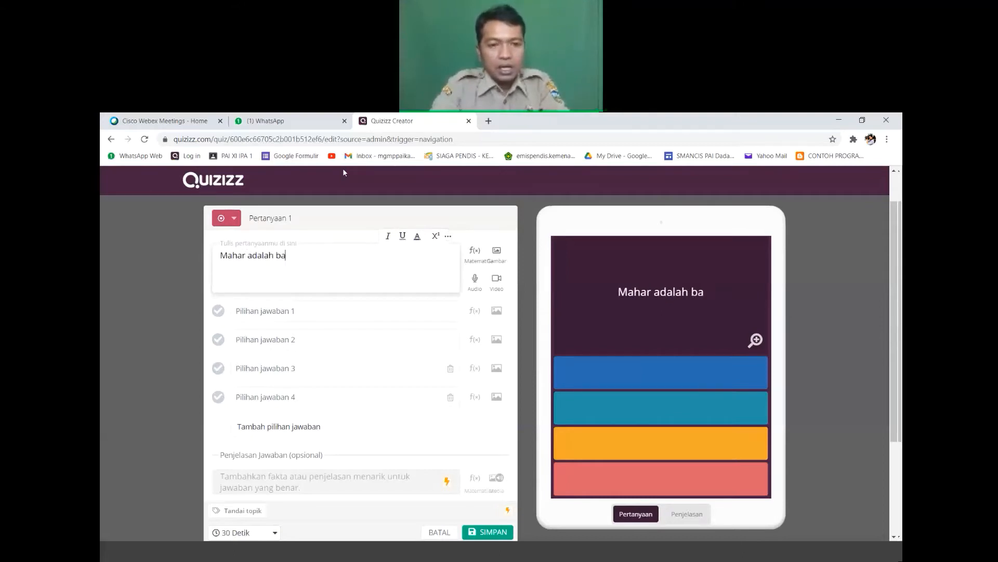
{"action": "type", "text": "gian penting d"}
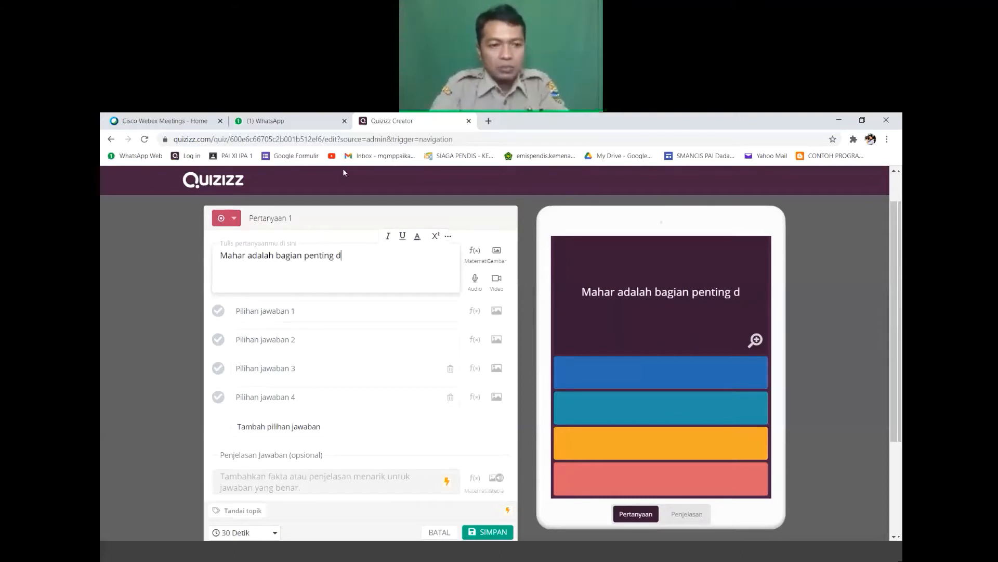
{"action": "type", "text": "ari pernika"}
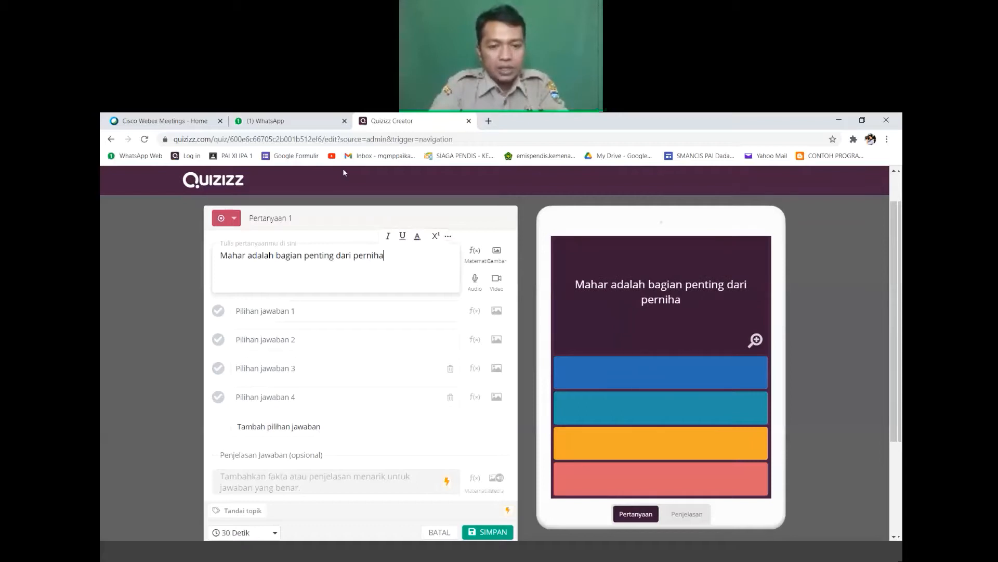
{"action": "type", "text": "han, k"}
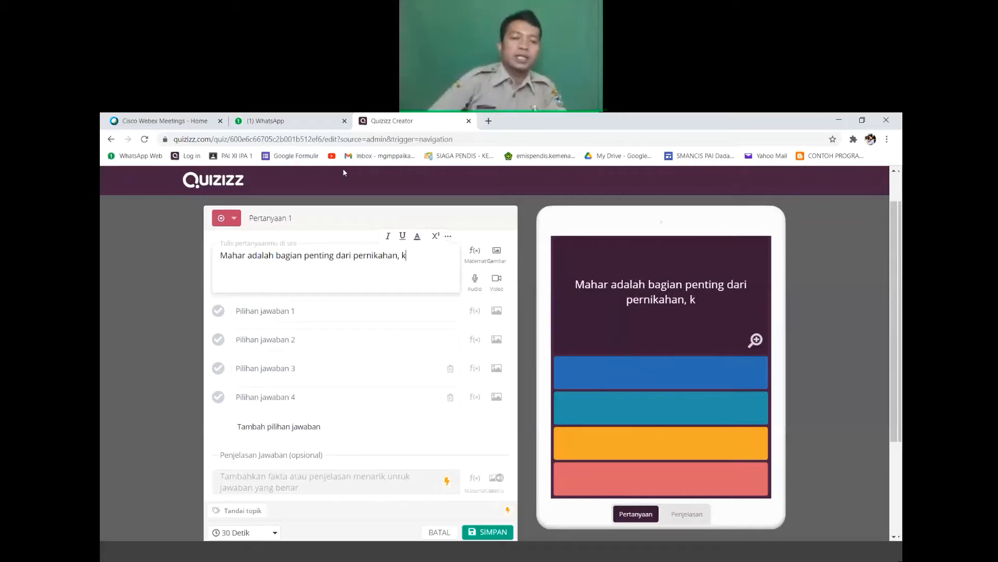
{"action": "type", "text": "arena mahar "}
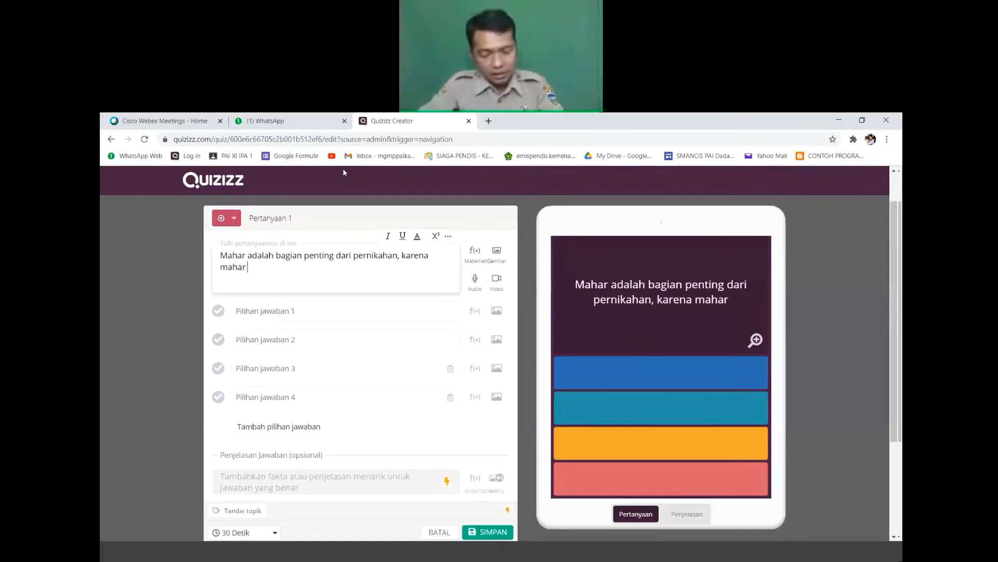
{"action": "type", "text": "merupakan.."}
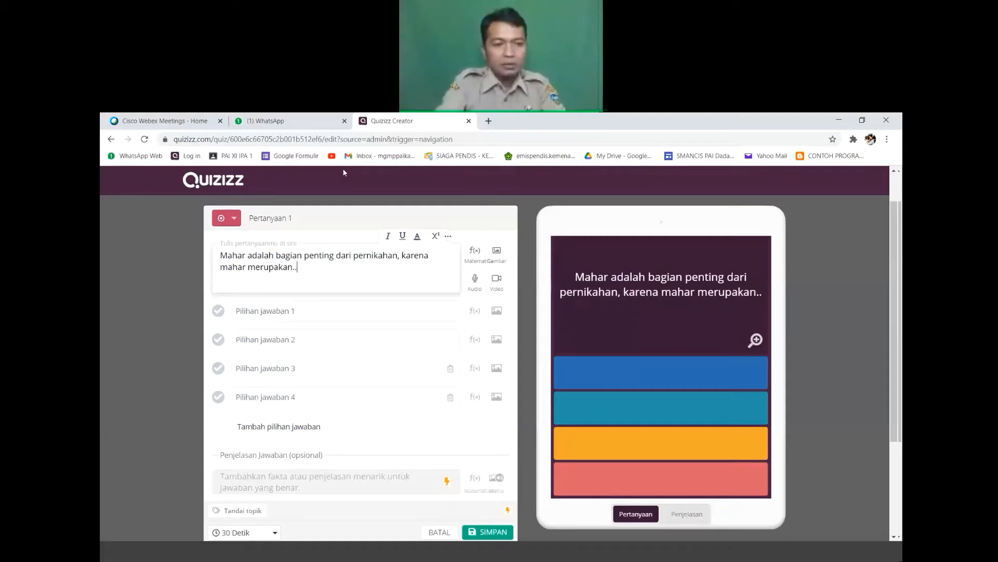
{"action": "type", "text": ".?"}
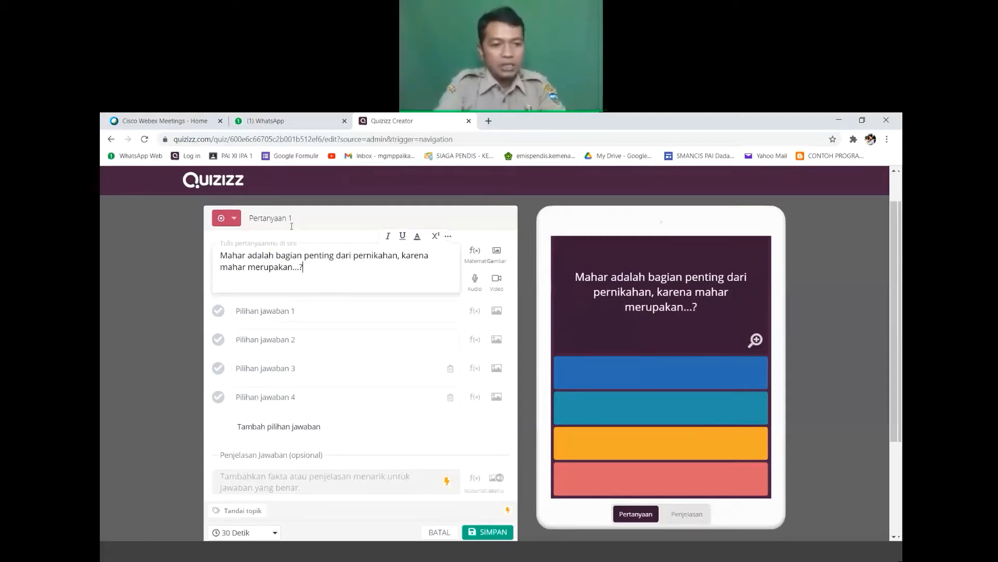
Fill the first four answer options of question 1 with "Rukun", "Syarat", "Syarat Sah Nikah" and "Kewajiban".
{"action": "left_click", "coordinate": [291, 303]}
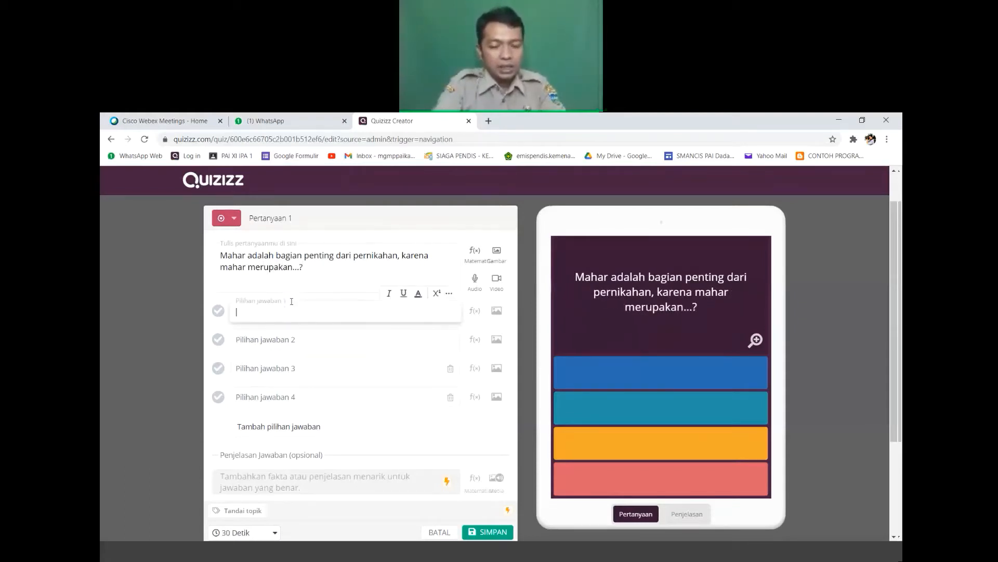
{"action": "type", "text": "Rukun"}
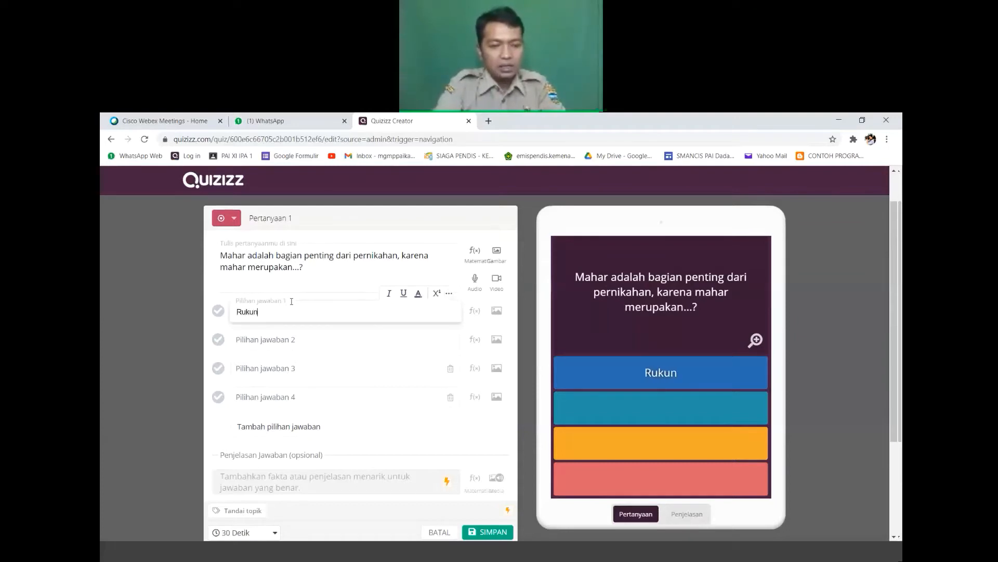
{"action": "key", "text": "Tab"}
{"action": "type", "text": "Syarat"}
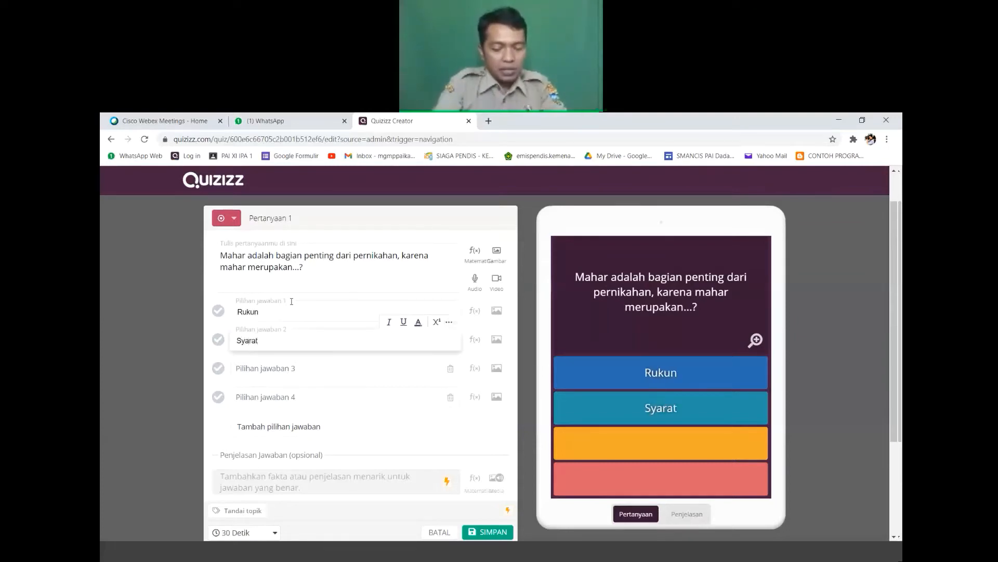
{"action": "key", "text": "Tab"}
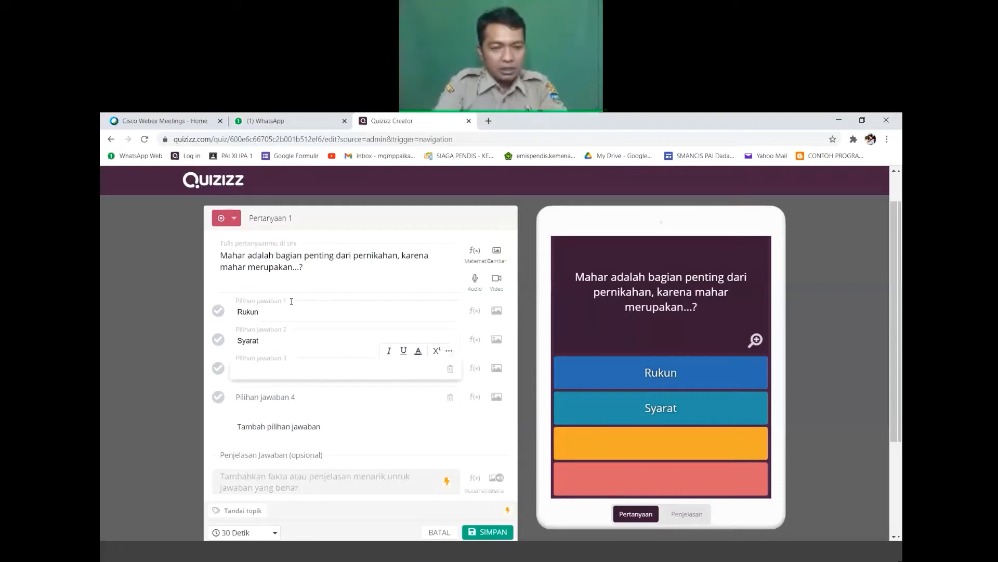
{"action": "type", "text": "Syarat S"}
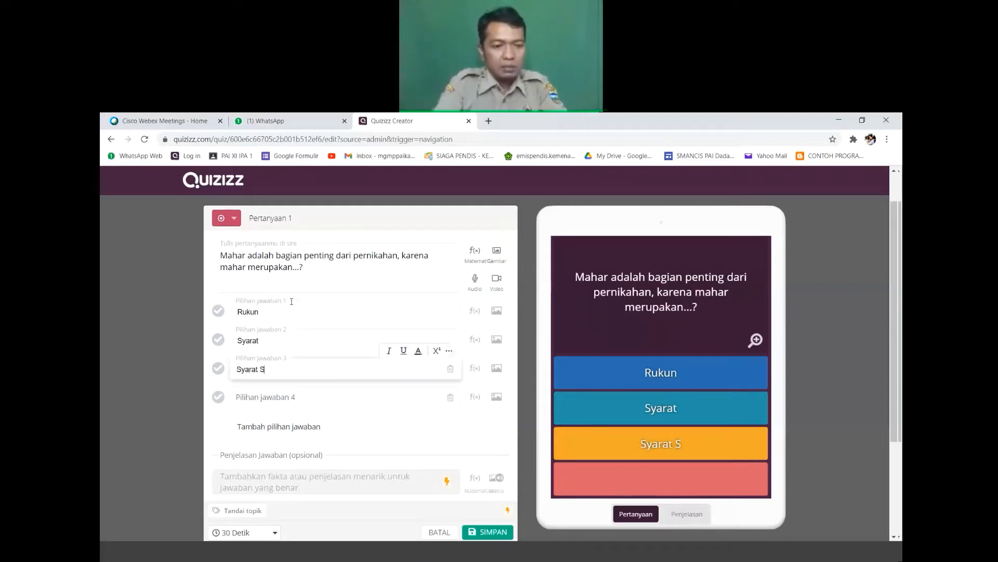
{"action": "type", "text": "ah Nikah"}
{"action": "key", "text": "Tab"}
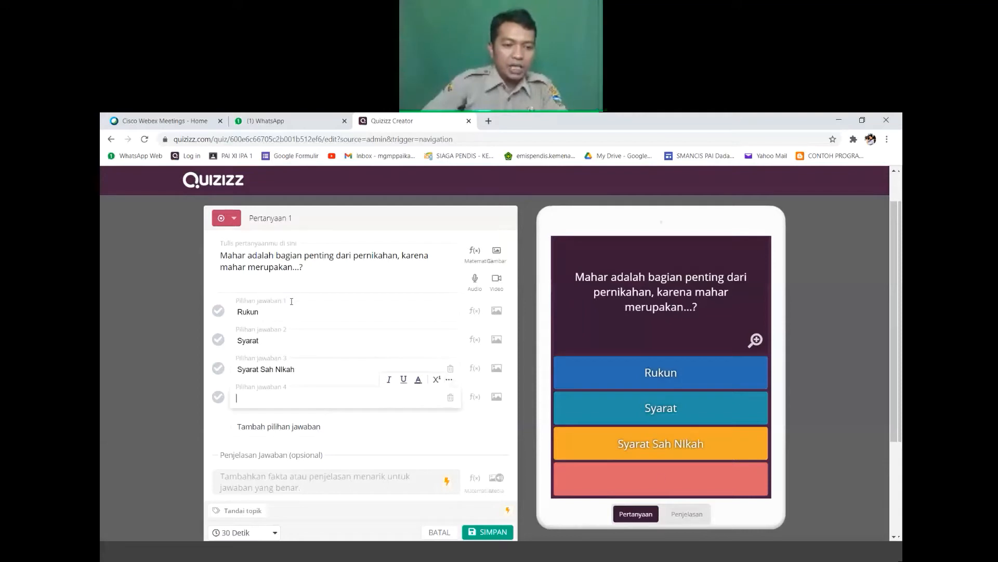
{"action": "type", "text": "Kewajiban"}
{"action": "key", "text": "Tab"}
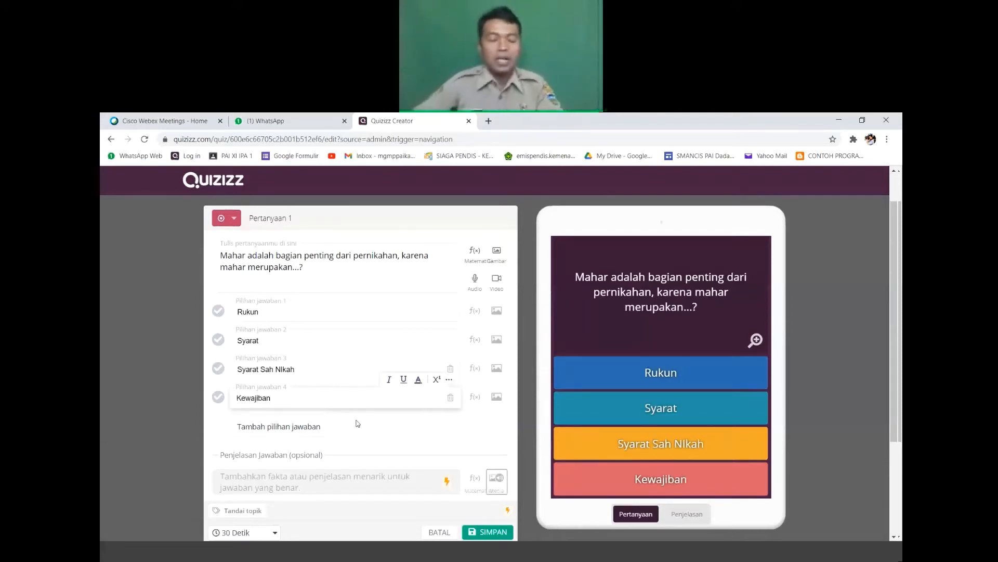
Add a fifth answer option reading "Adat Istiadat" and mark "Kewajiban" as the correct answer.
{"action": "left_click", "coordinate": [272, 431]}
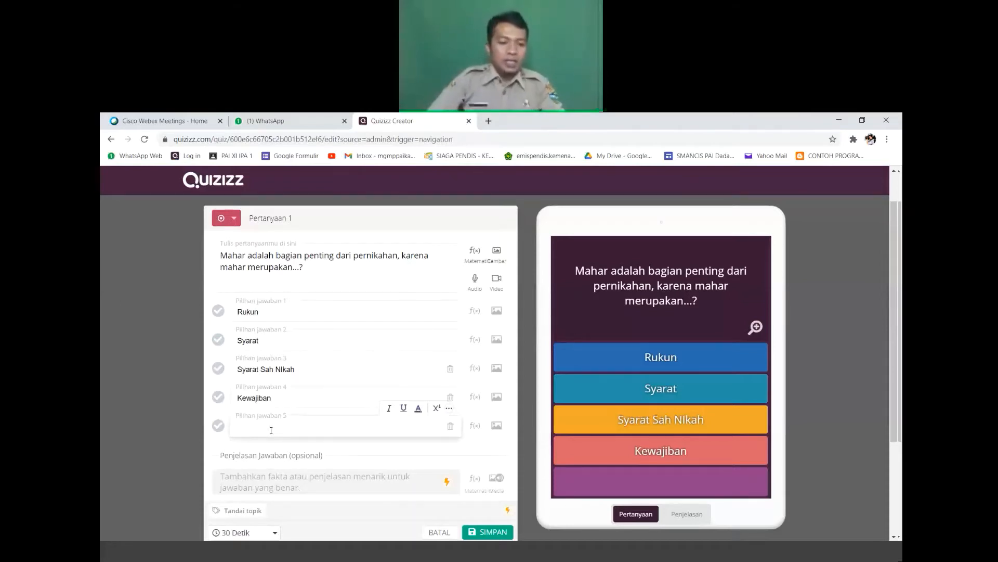
{"action": "type", "text": "Adat"}
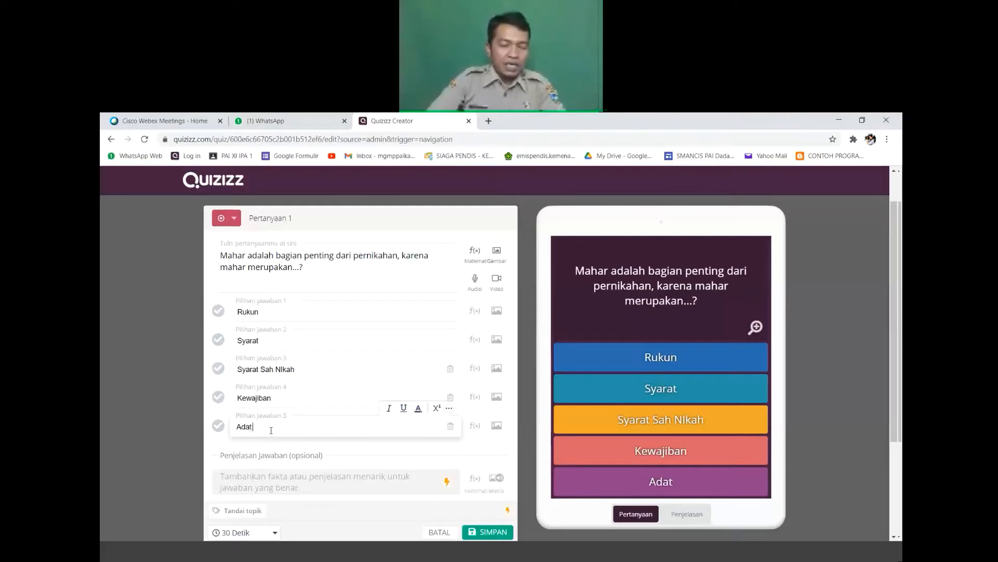
{"action": "type", "text": " Istiadat"}
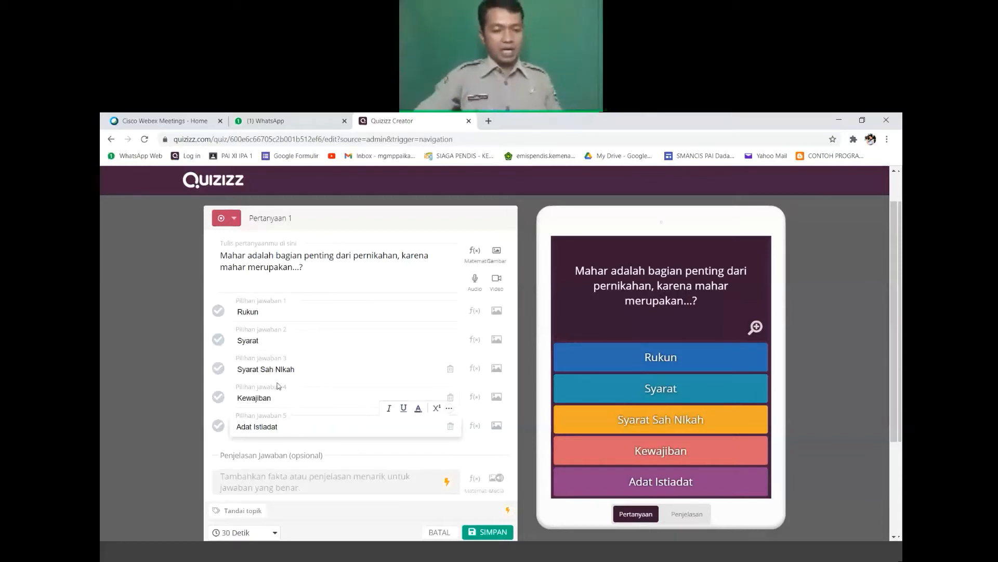
{"action": "left_click", "coordinate": [218, 397]}
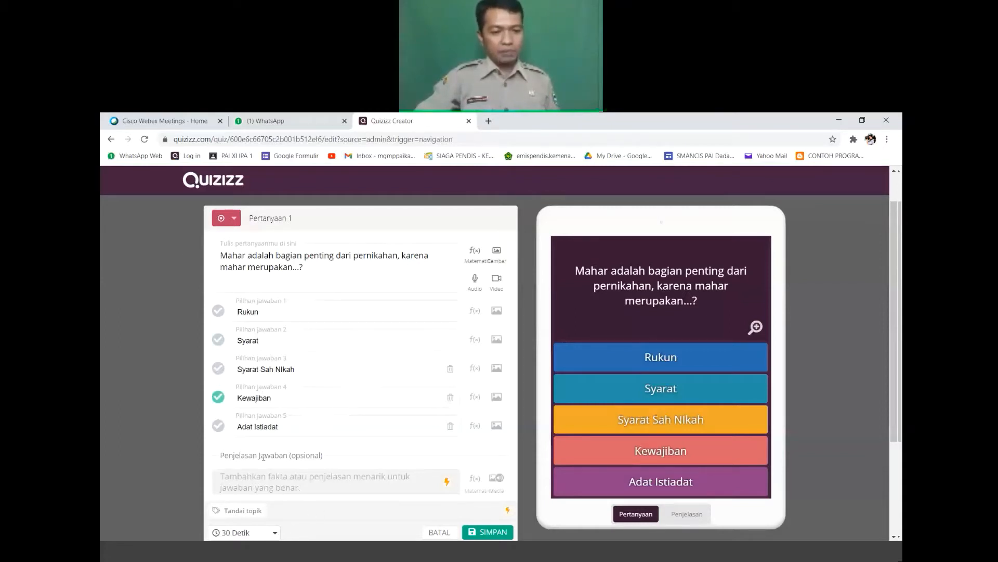
Set the time limit of question 1 to 60 seconds (60 Detik) and save the question.
{"action": "left_click", "coordinate": [274, 532]}
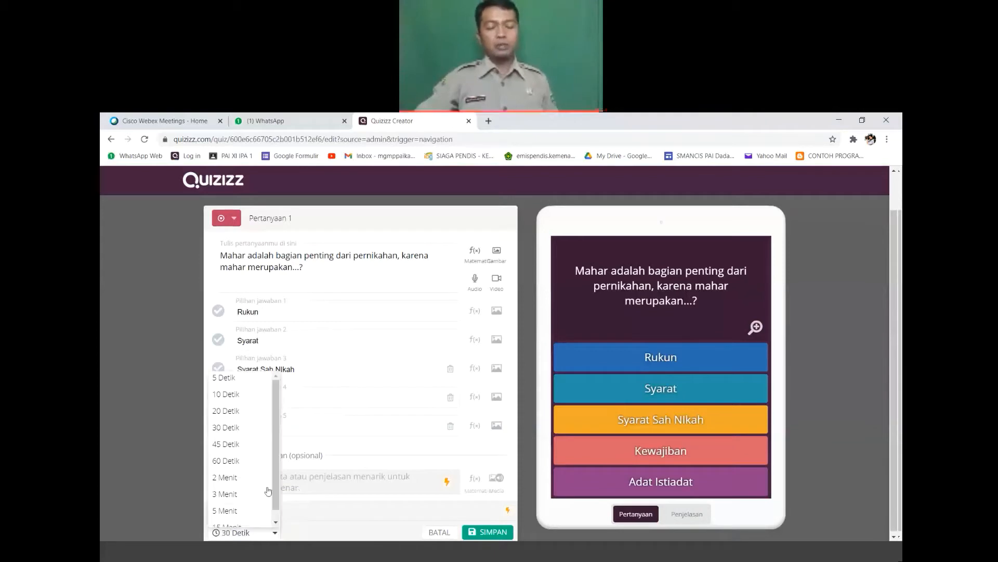
{"action": "left_click", "coordinate": [240, 428]}
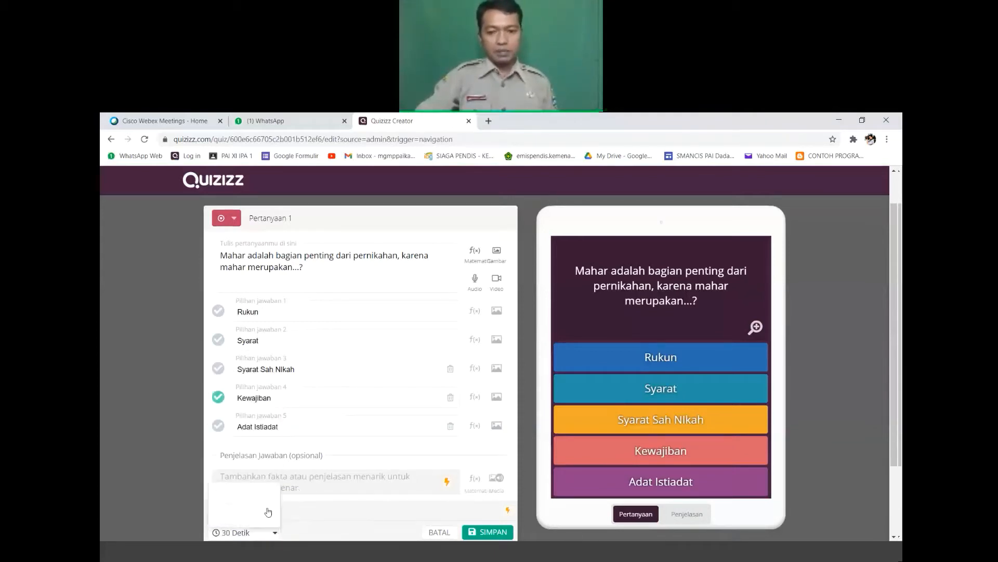
{"action": "left_click", "coordinate": [239, 464]}
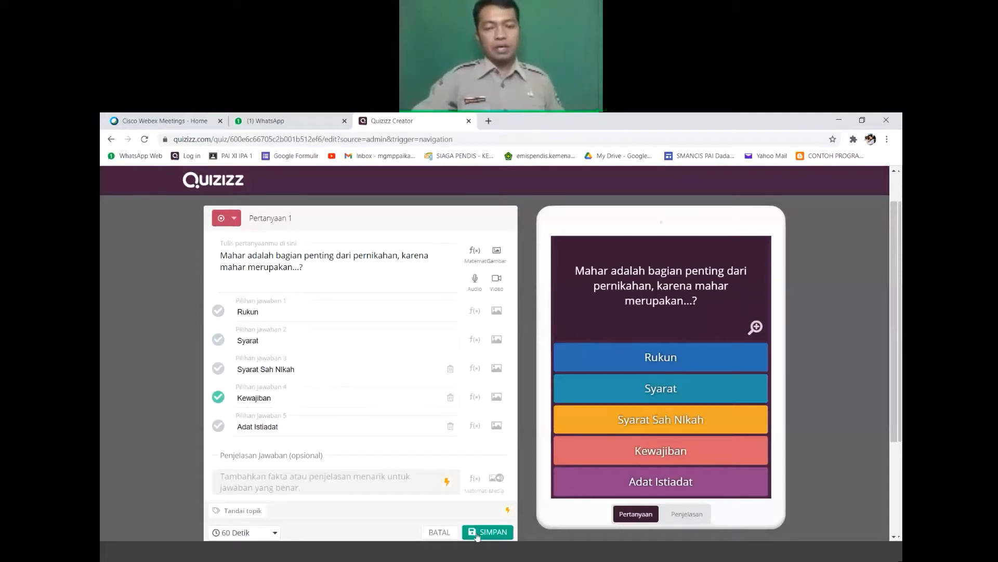
{"action": "left_click", "coordinate": [511, 529]}
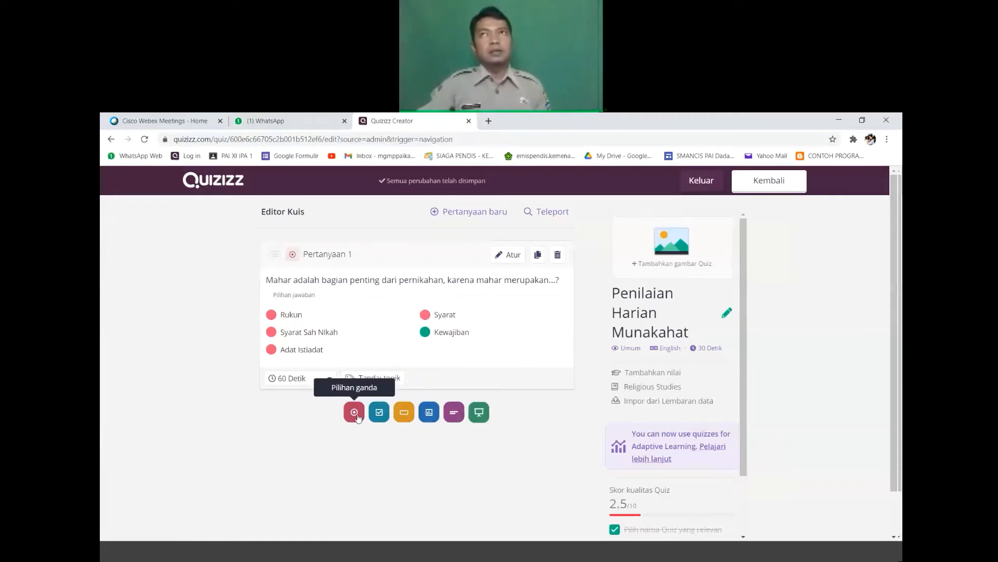
Start a second multiple-choice question and upload the image of the Arabic verse beginning "وَالْمُطَلَّقَاتُ" to it.
{"action": "left_click", "coordinate": [354, 413]}
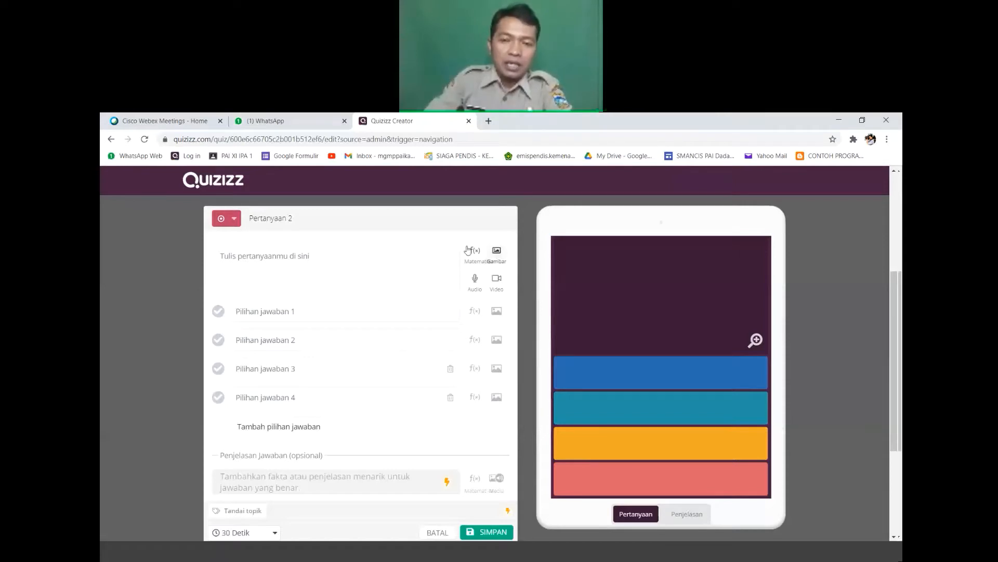
{"action": "left_click", "coordinate": [497, 255]}
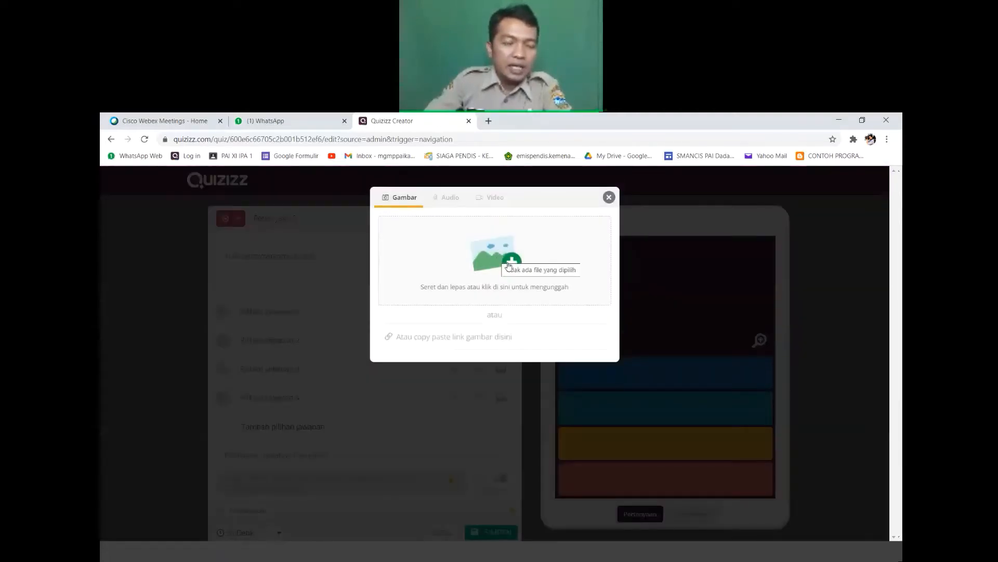
{"action": "left_click", "coordinate": [498, 260]}
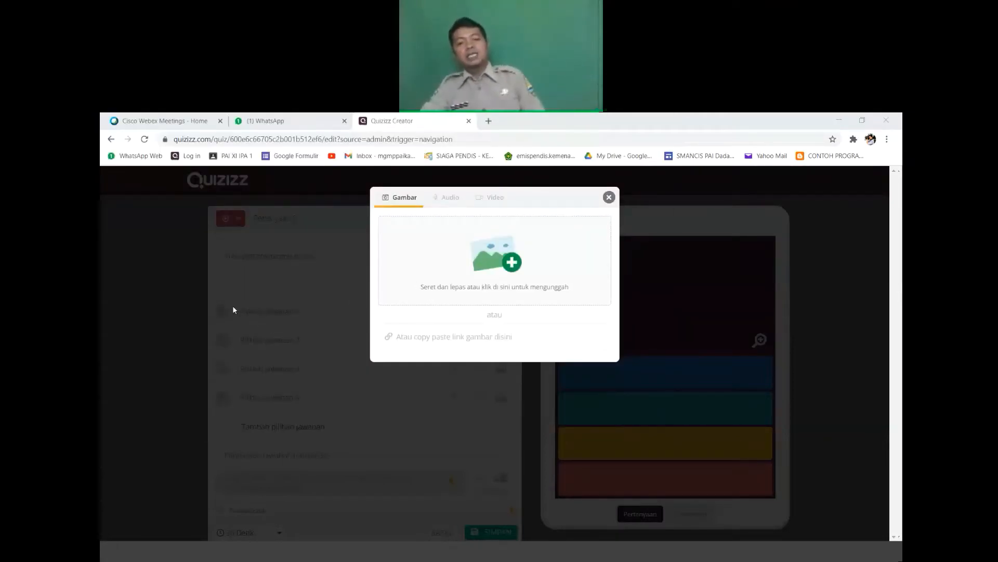
{"action": "left_click", "coordinate": [457, 296]}
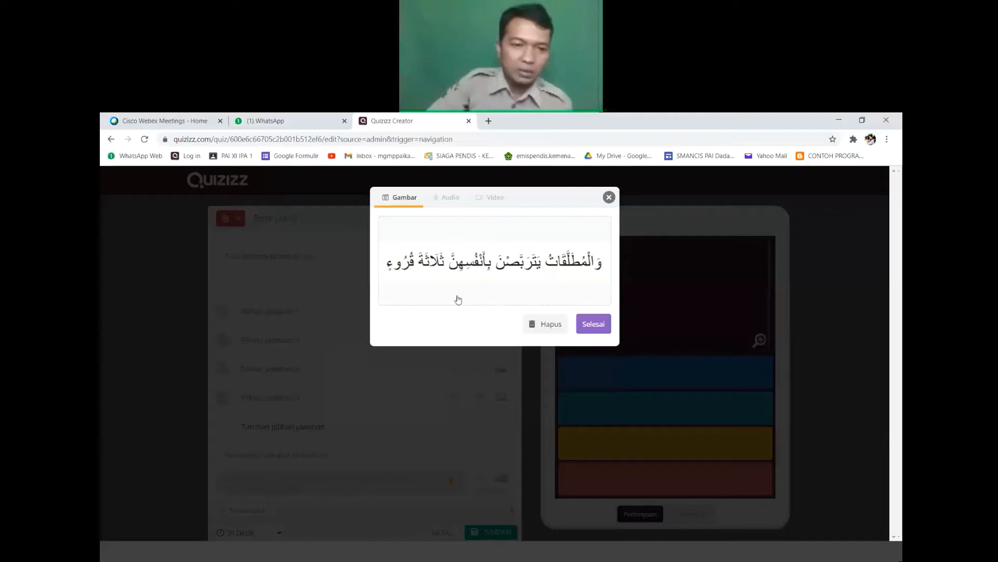
{"action": "left_click", "coordinate": [594, 326]}
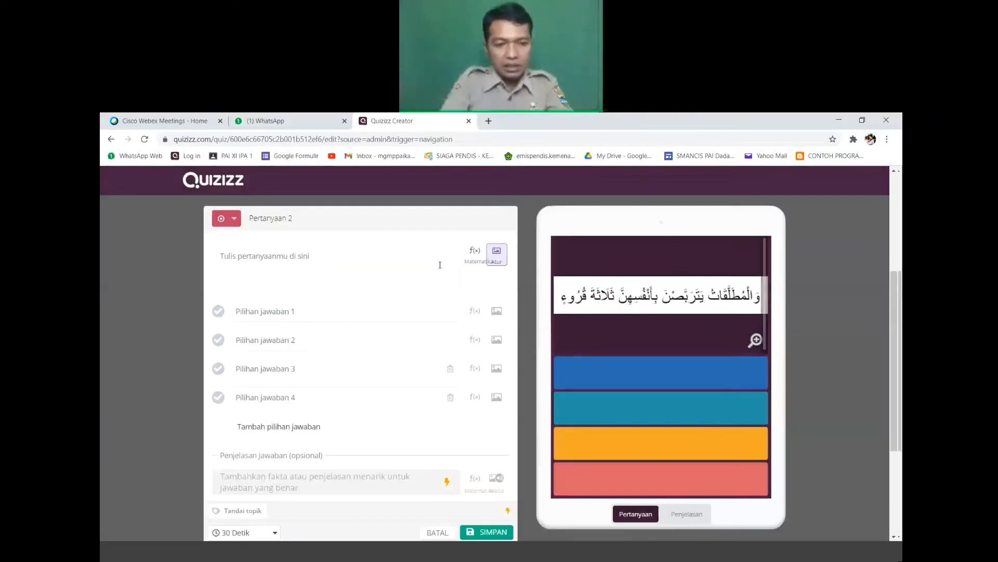
Enter the text of question 2 as "Sesuai dalil di atas, maka masa iddah bagi istri adalah selama...?".
{"action": "left_click", "coordinate": [312, 256]}
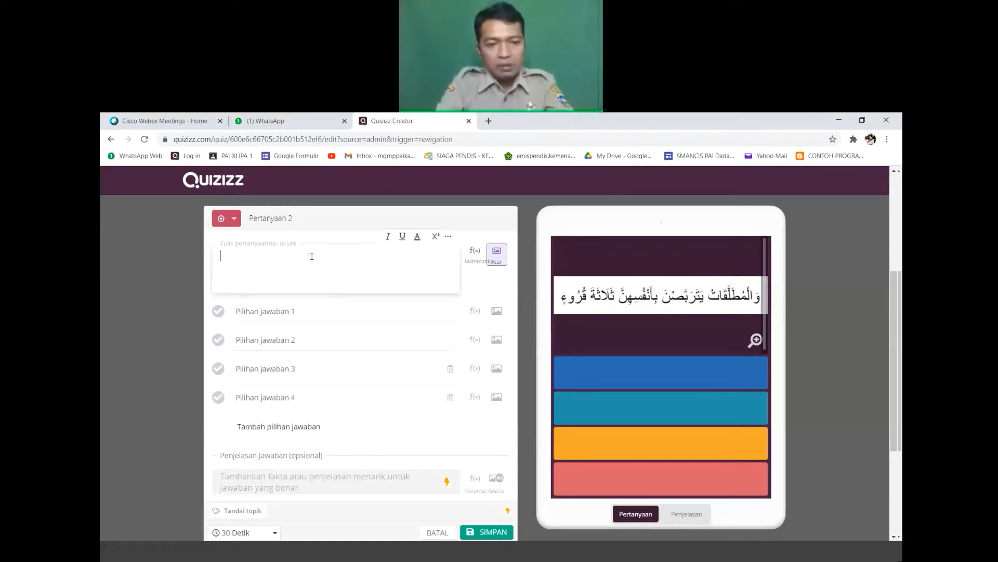
{"action": "type", "text": "Ses"}
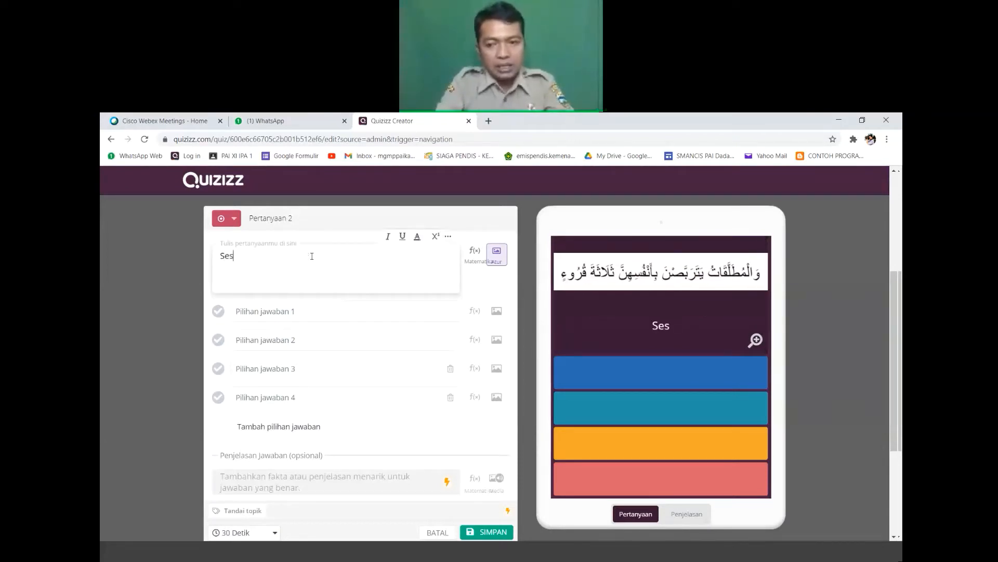
{"action": "type", "text": "uai dalil d"}
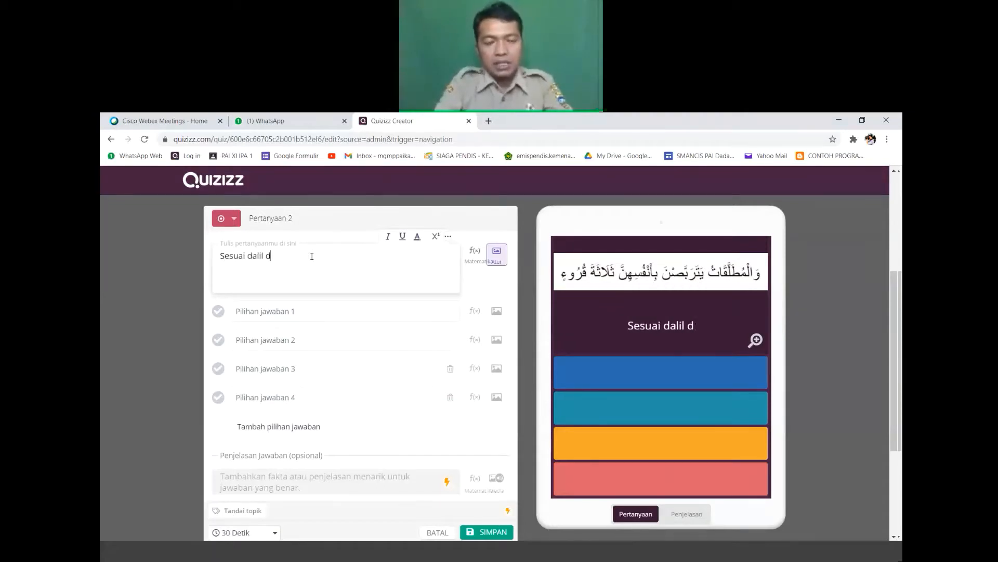
{"action": "type", "text": "i atas, m"}
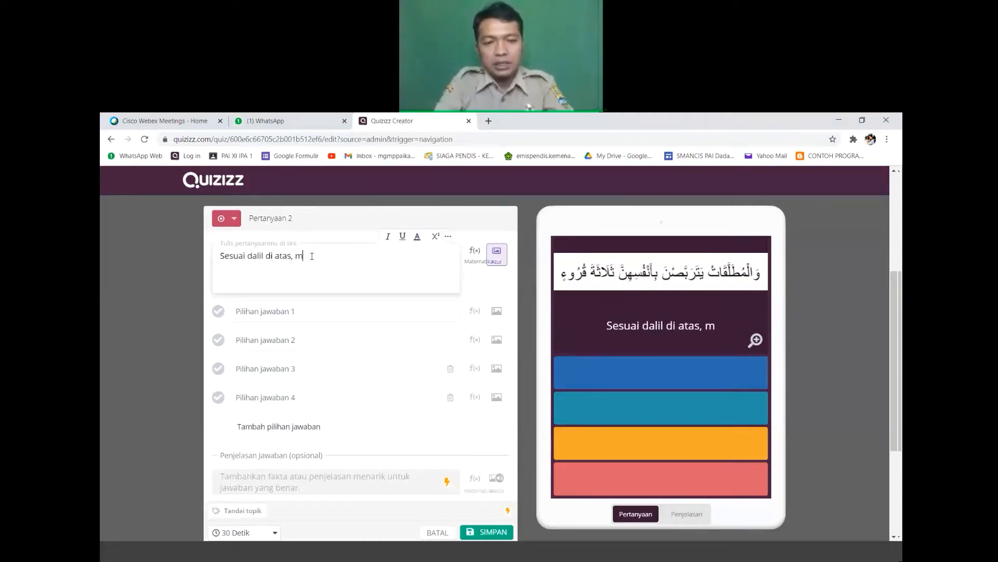
{"action": "type", "text": "aka masa "}
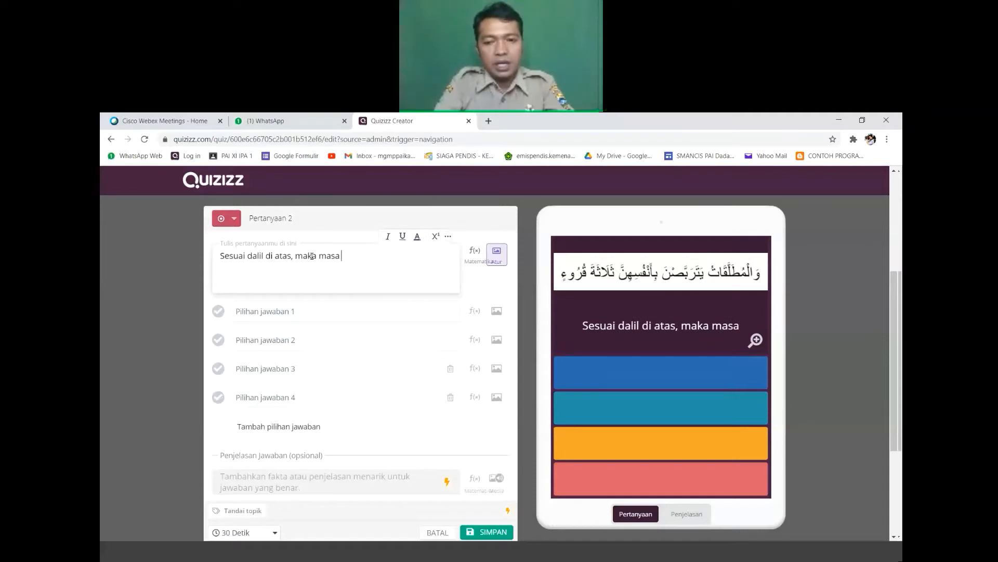
{"action": "type", "text": "iddah bagi "}
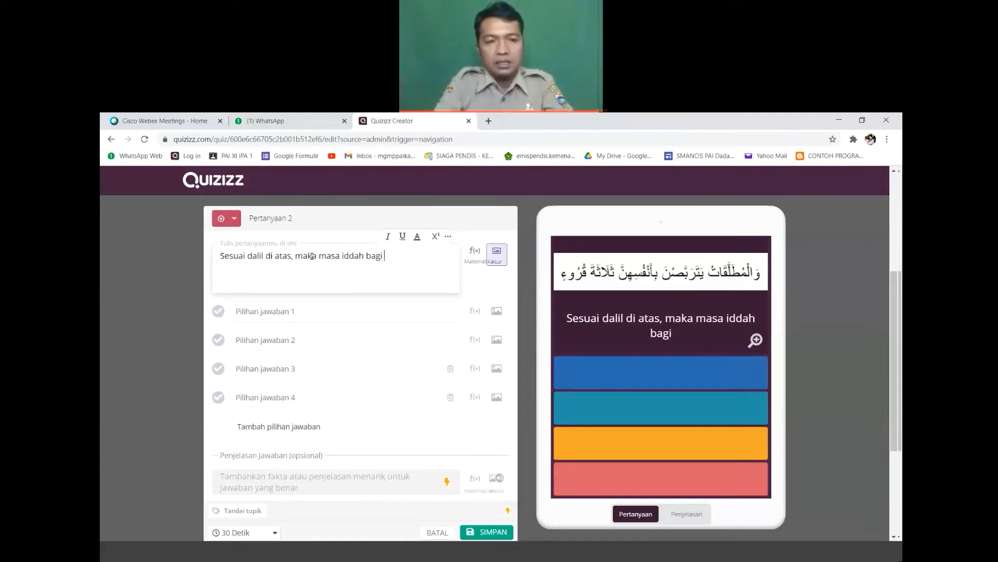
{"action": "type", "text": "istri "}
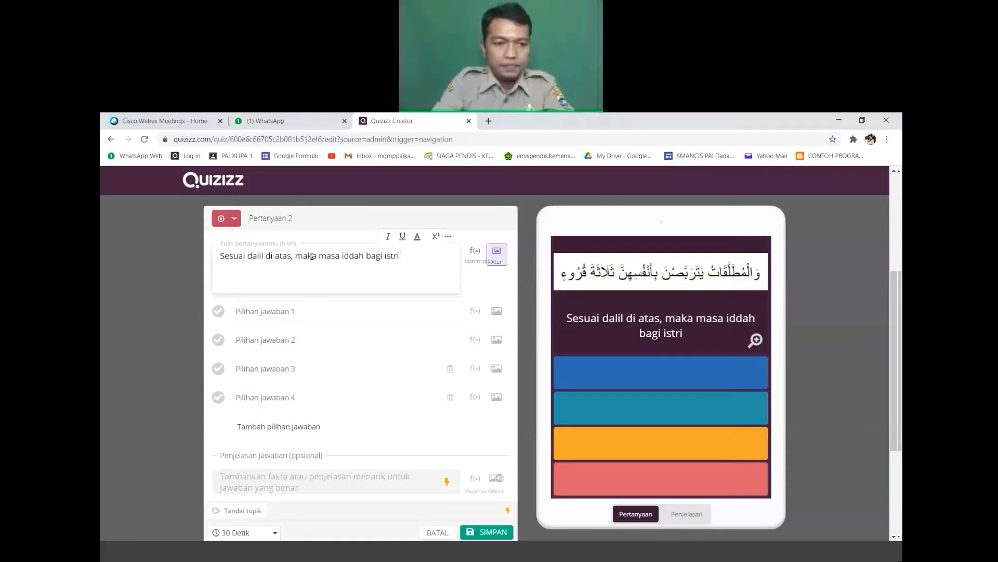
{"action": "type", "text": "adalah s"}
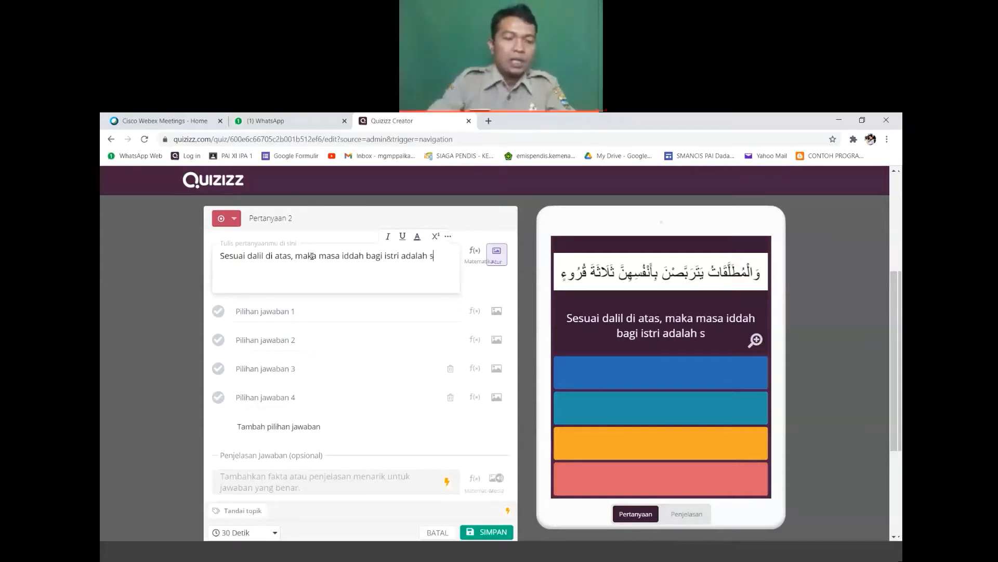
{"action": "type", "text": "elama ..."}
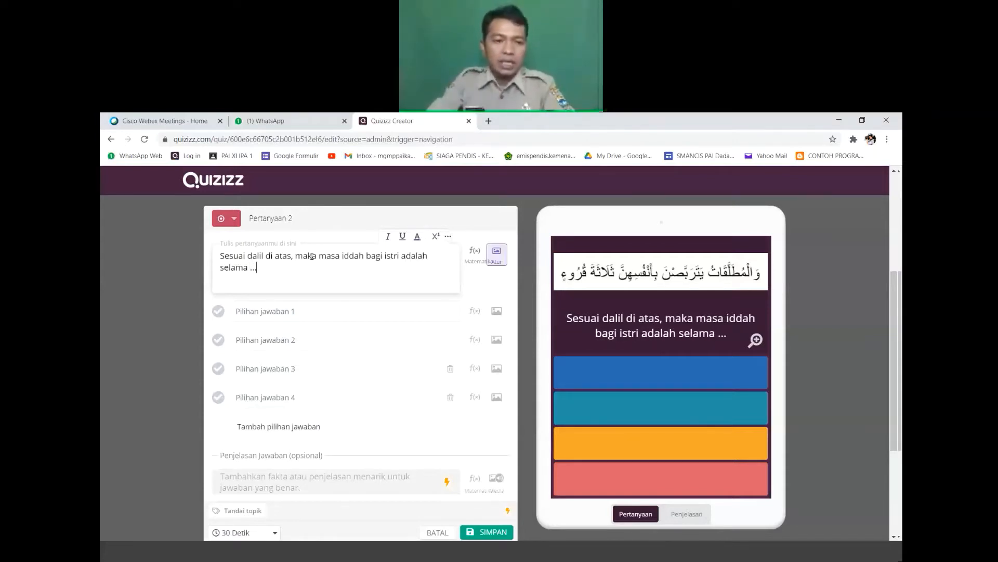
{"action": "key", "text": "BackSpace"}
{"action": "key", "text": "BackSpace"}
{"action": "key", "text": "BackSpace"}
{"action": "key", "text": "BackSpace"}
{"action": "type", "text": "..."}
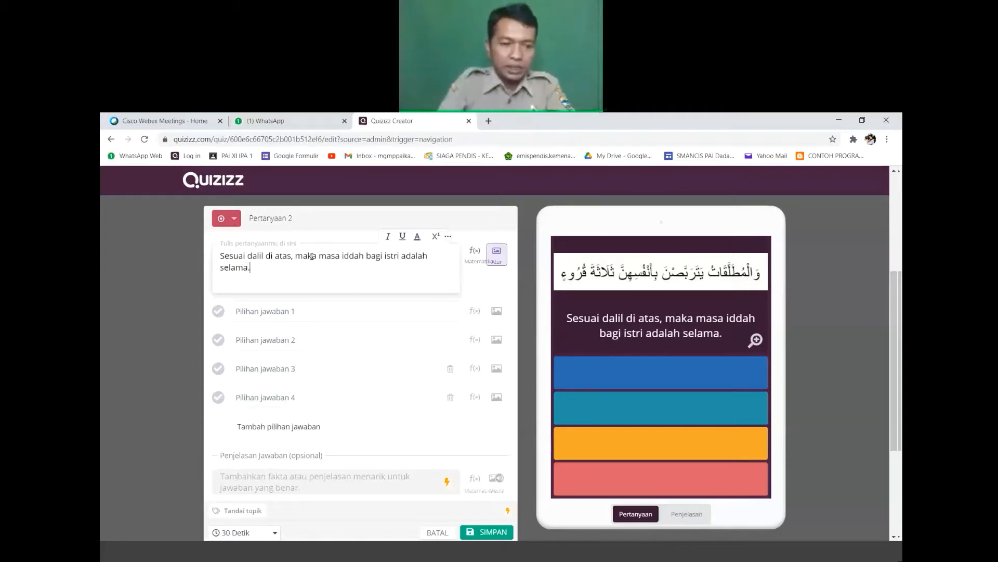
{"action": "type", "text": "?"}
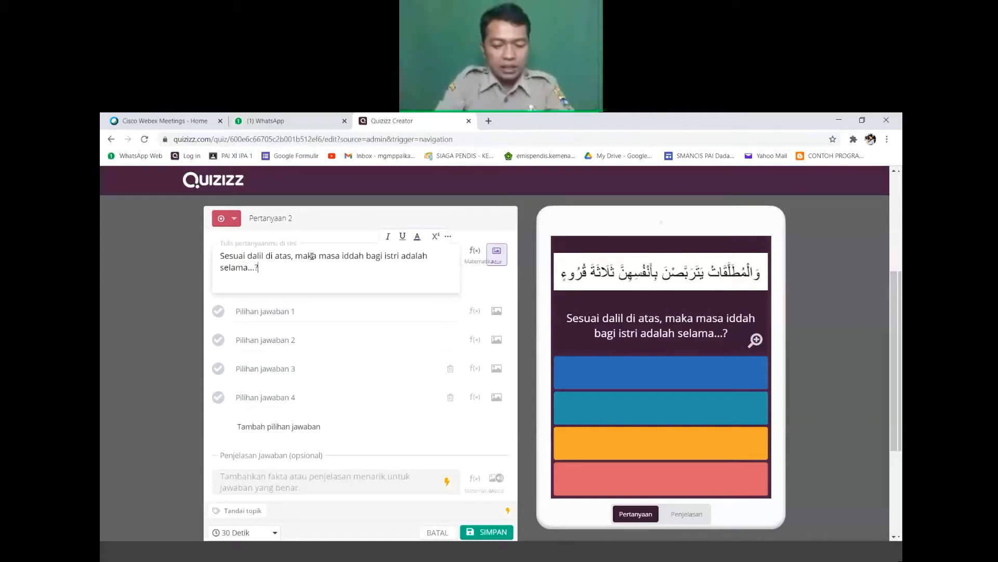
Fill in the first two answer options of question 2 with "Tiga bulan 10 hari" and "Tika kali Suci".
{"action": "left_click", "coordinate": [304, 313]}
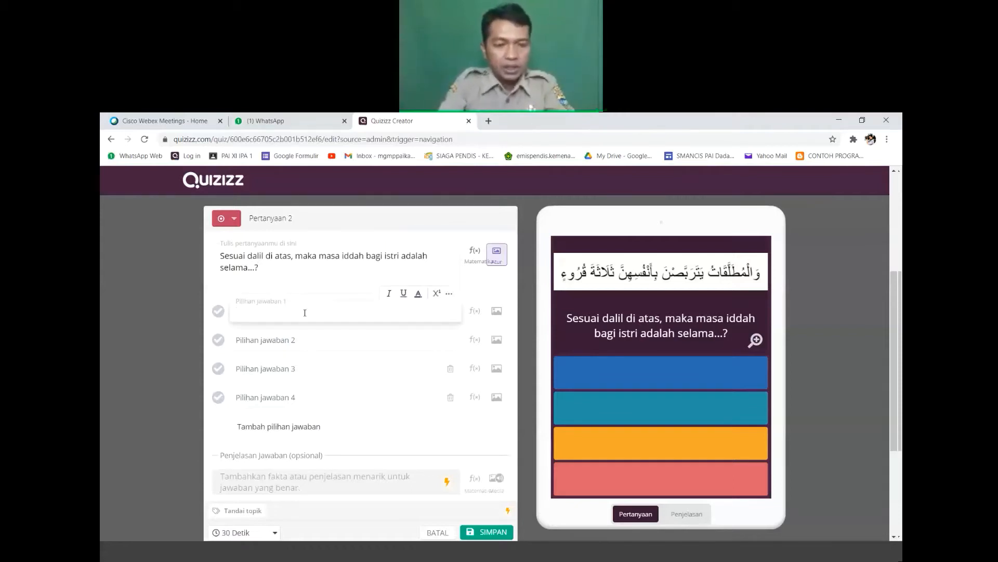
{"action": "type", "text": "Tiga bu"}
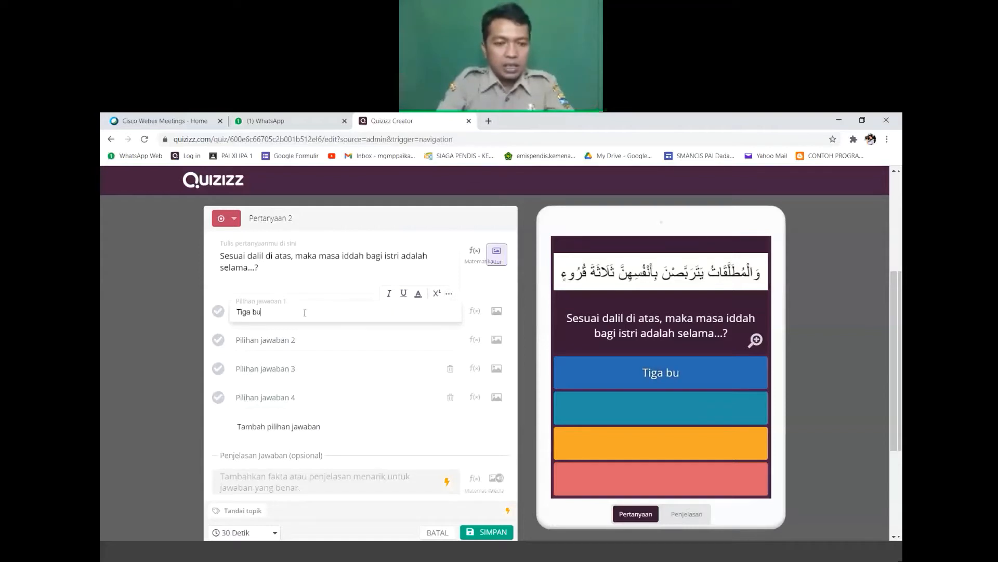
{"action": "type", "text": "lan"}
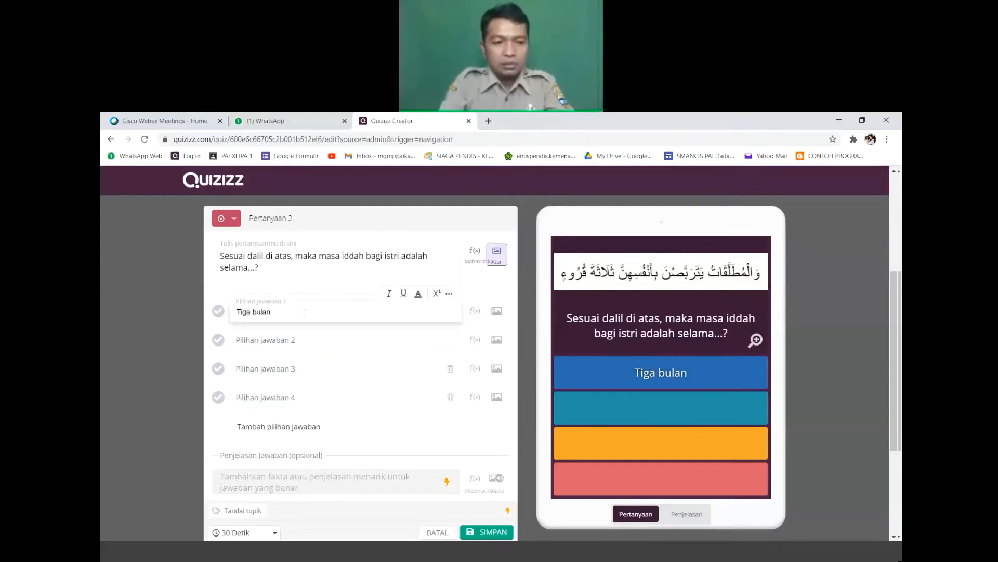
{"action": "type", "text": " 10 hari"}
{"action": "key", "text": "Tab"}
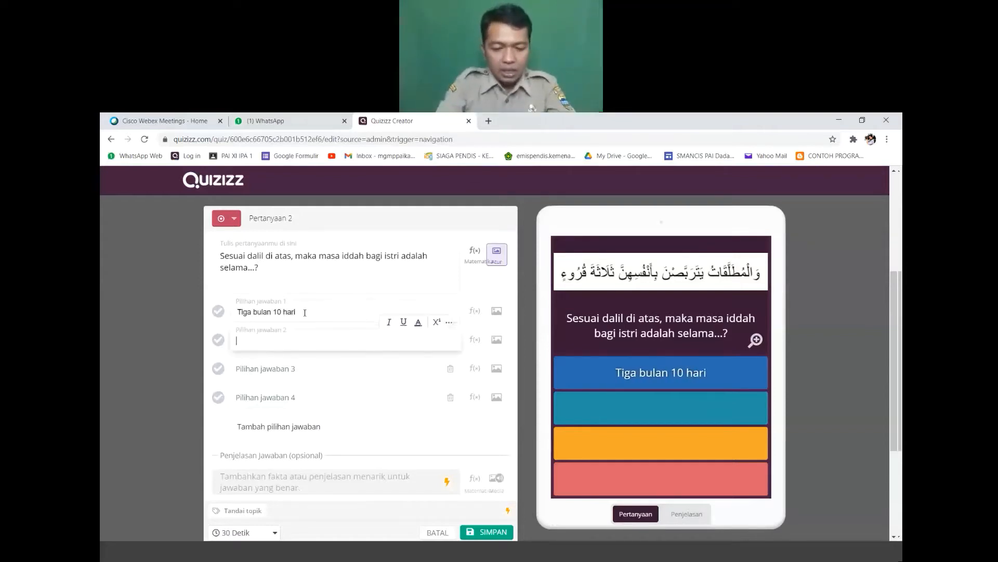
{"action": "type", "text": "Tika"}
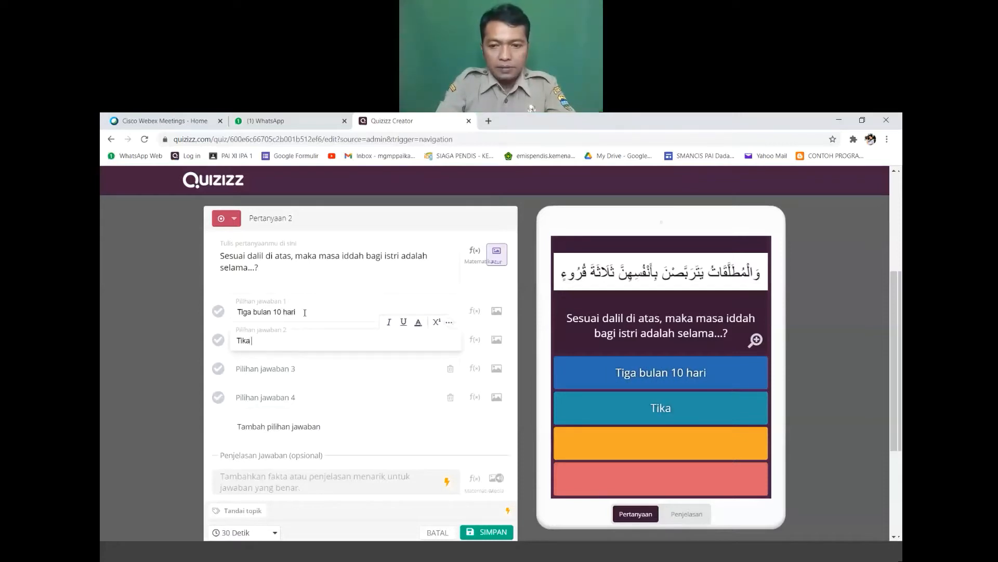
{"action": "type", "text": " kali Su"}
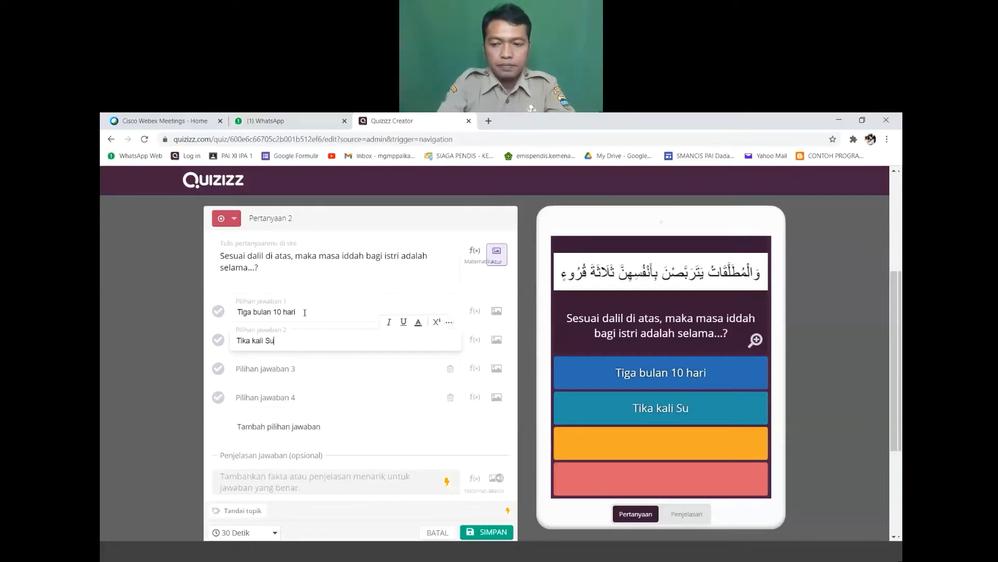
{"action": "type", "text": "ci"}
{"action": "key", "text": "Tab"}
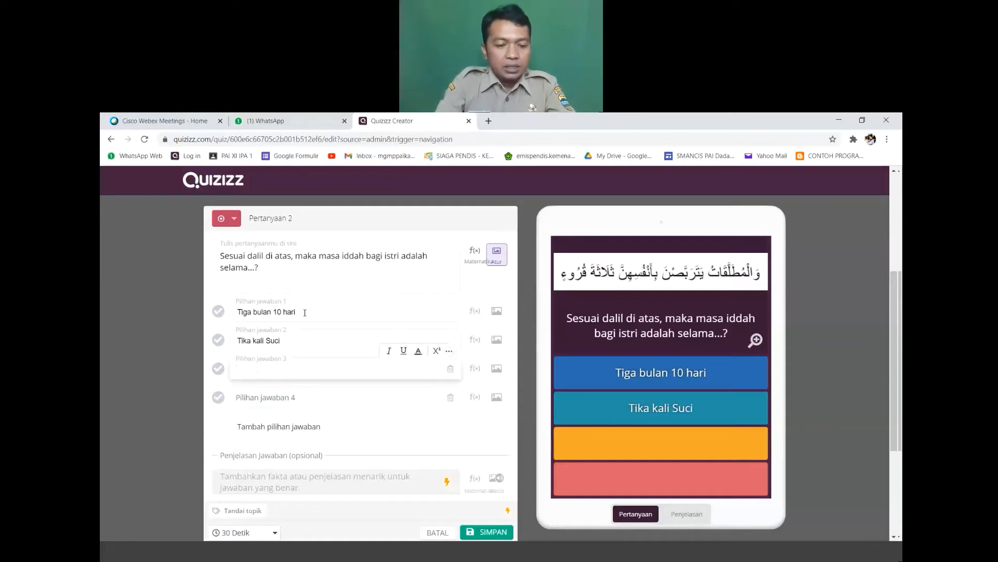
Enter "Empat bulan" as the third answer option and "Tidak ada masa iddah" as the fourth.
{"action": "type", "text": "Empat bulan"}
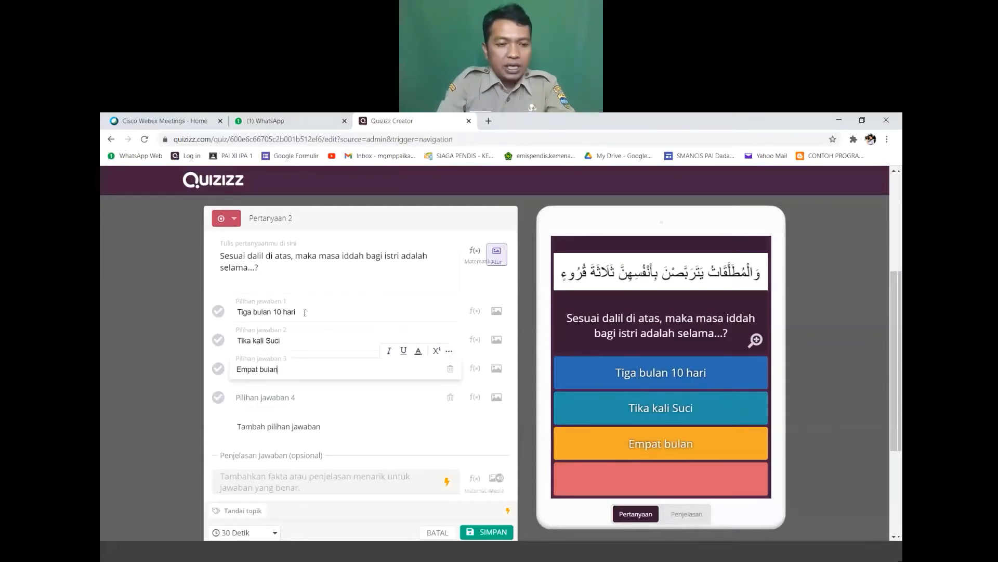
{"action": "key", "text": "Tab"}
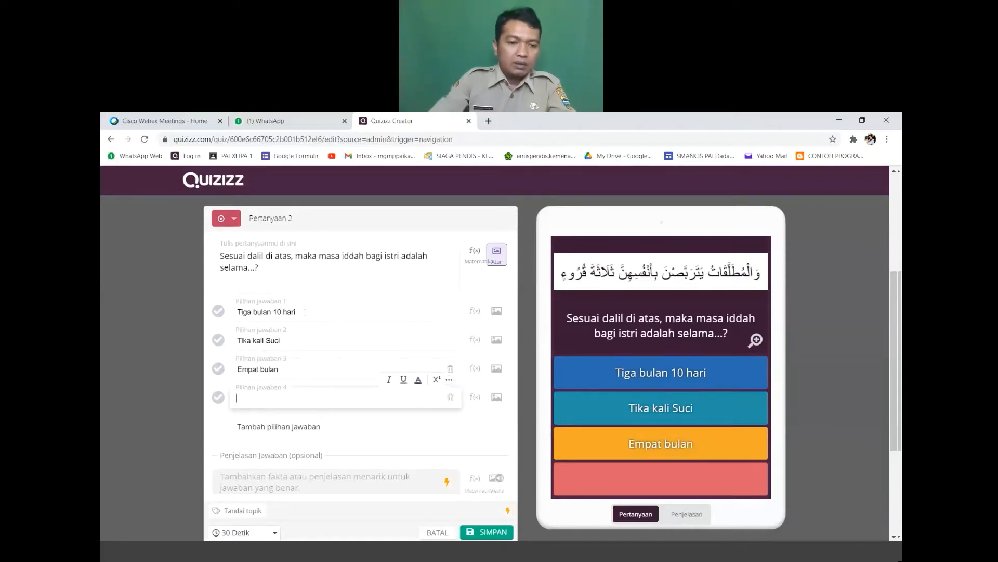
{"action": "type", "text": "Tidak mas"}
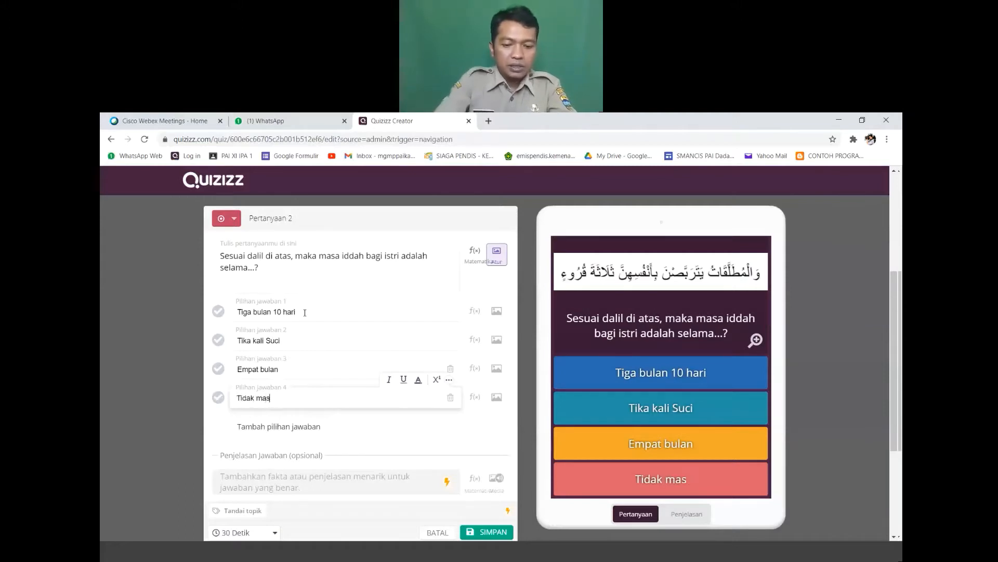
{"action": "key", "text": "BackSpace"}
{"action": "key", "text": "BackSpace"}
{"action": "key", "text": "BackSpace"}
{"action": "key", "text": "BackSpace"}
{"action": "type", "text": "ada masa"}
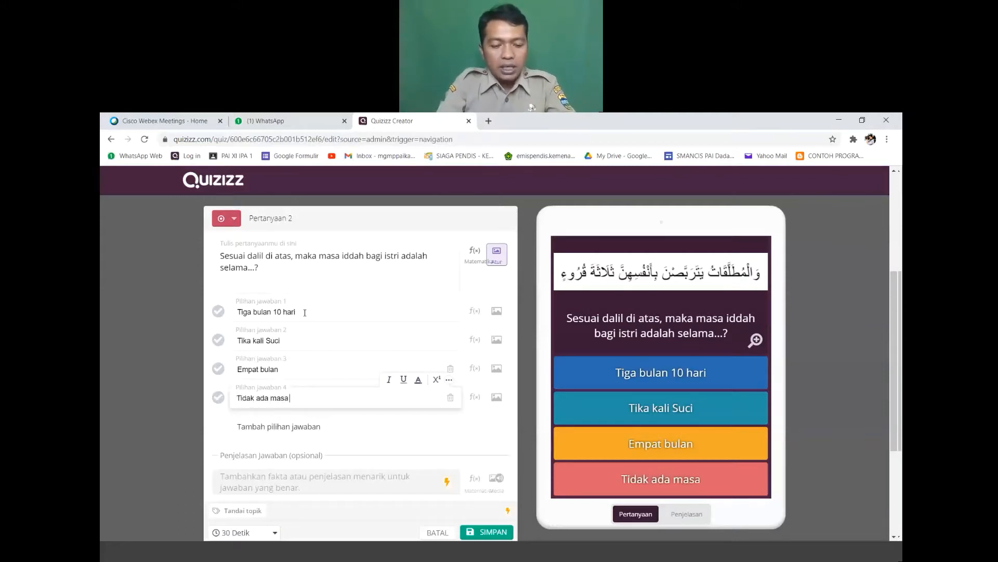
{"action": "type", "text": " iddah"}
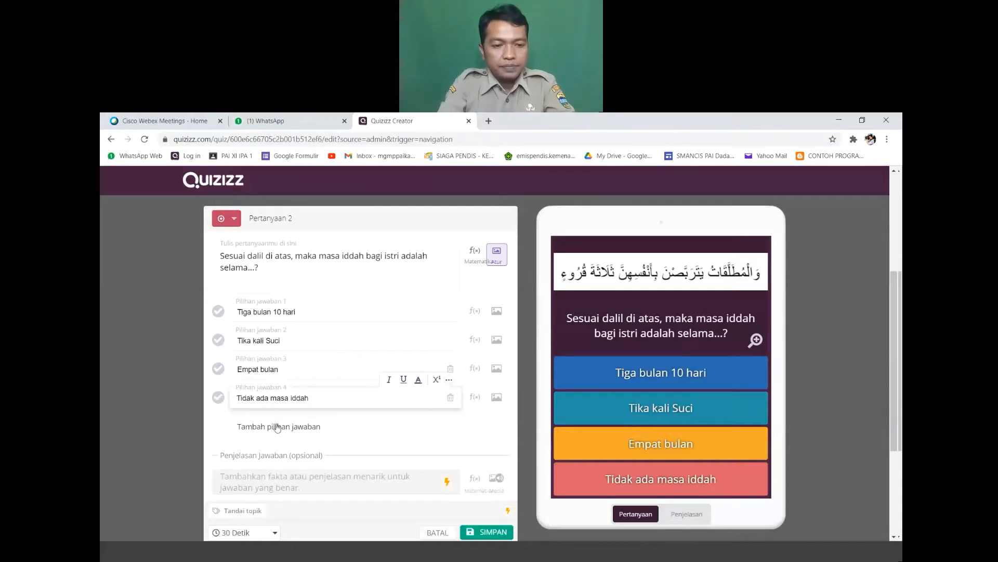
Add a fifth answer option to question 2 reading "tiga bulan".
{"action": "left_click", "coordinate": [277, 426]}
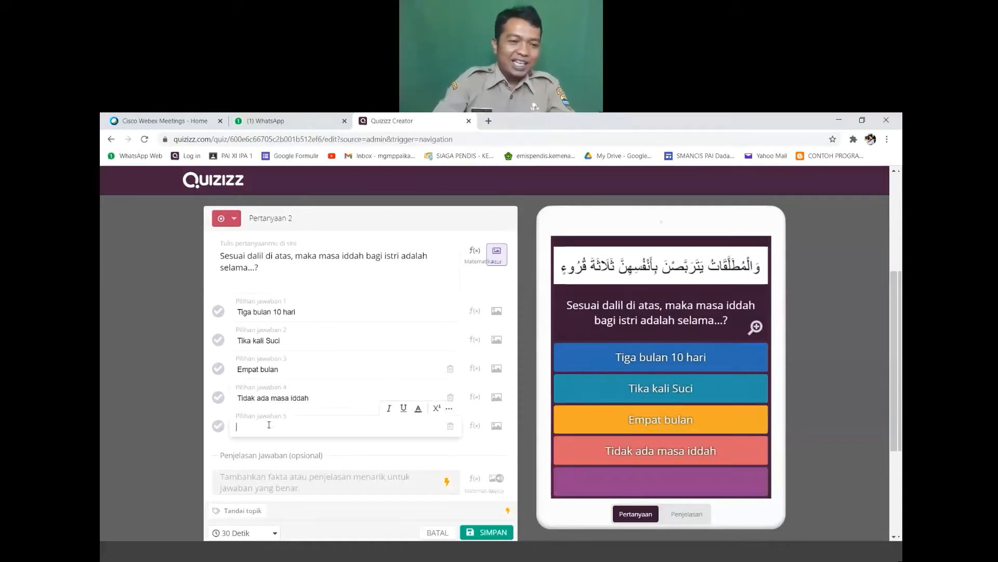
{"action": "type", "text": "tiga hari"}
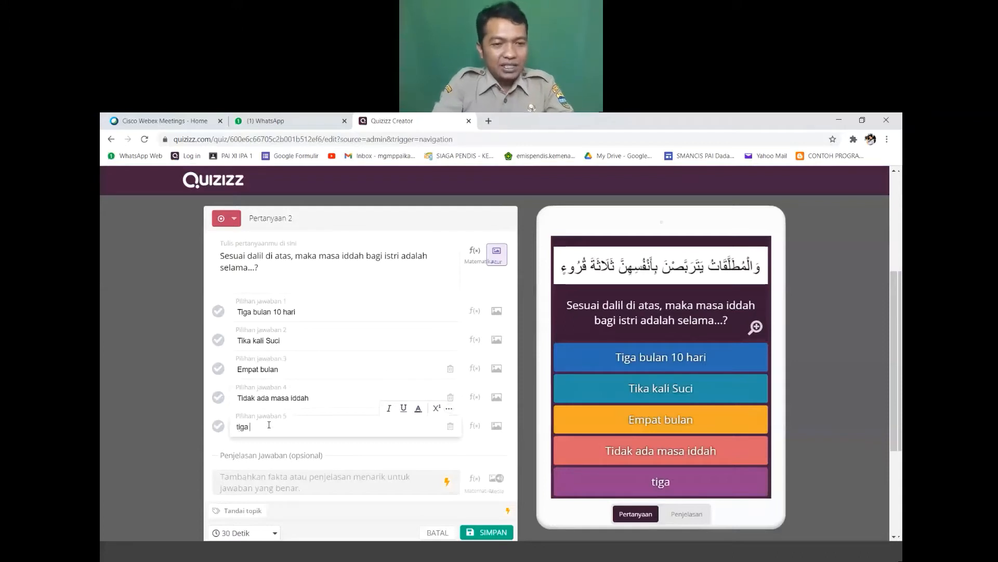
{"action": "key", "text": "BackSpace"}
{"action": "key", "text": "BackSpace"}
{"action": "key", "text": "BackSpace"}
{"action": "key", "text": "BackSpace"}
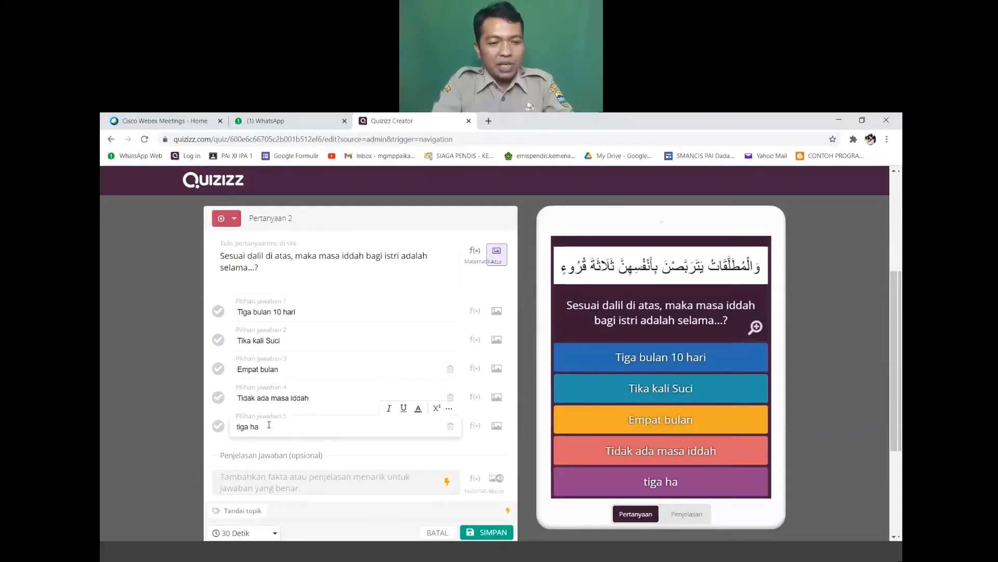
{"action": "key", "text": "BackSpace"}
{"action": "key", "text": "BackSpace"}
{"action": "key", "text": "BackSpace"}
{"action": "key", "text": "BackSpace"}
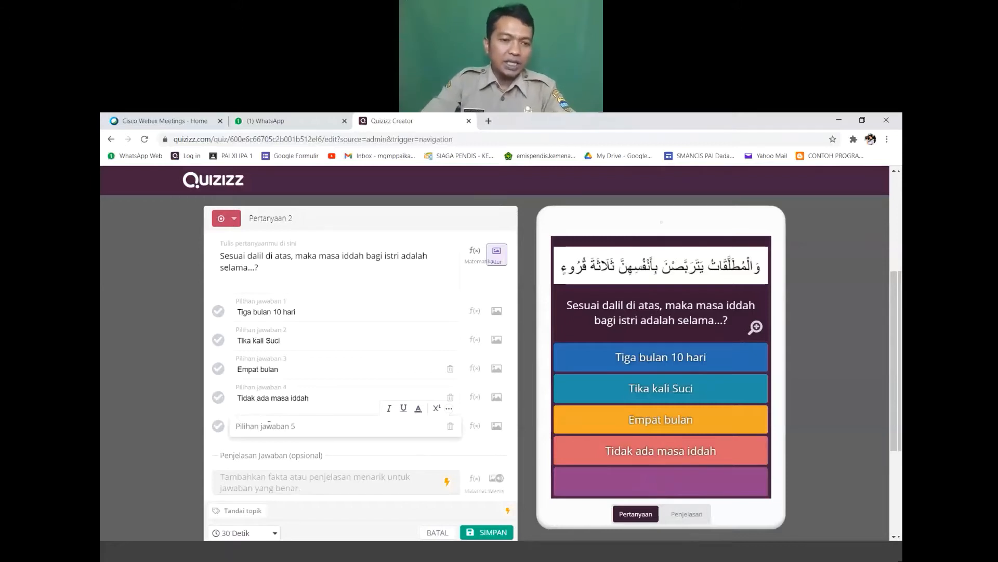
{"action": "type", "text": "tiga"}
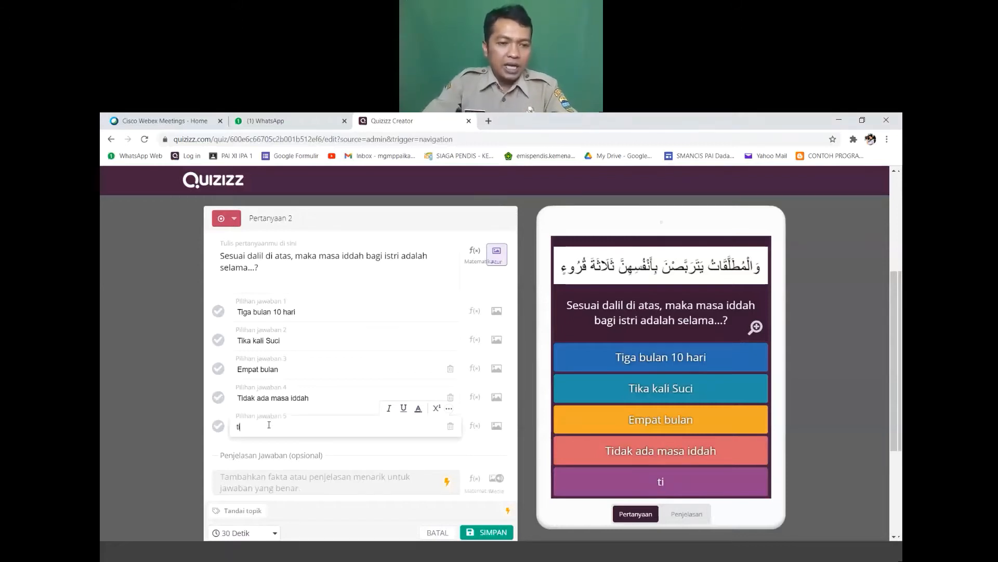
{"action": "type", "text": "an"}
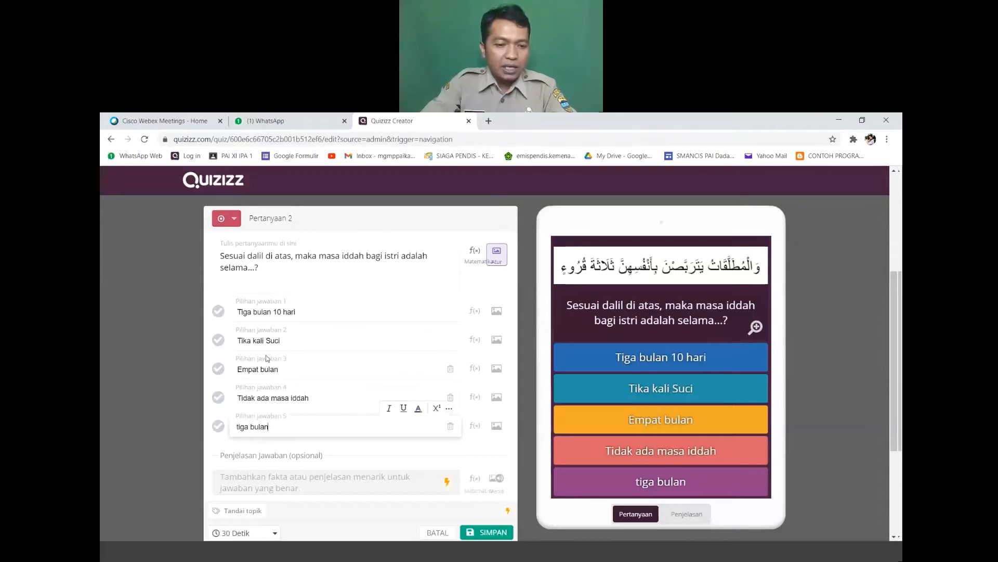
Mark "Tika kali Suci" as the correct answer and choose a time limit of 30 seconds (30 Detik).
{"action": "left_click", "coordinate": [219, 341]}
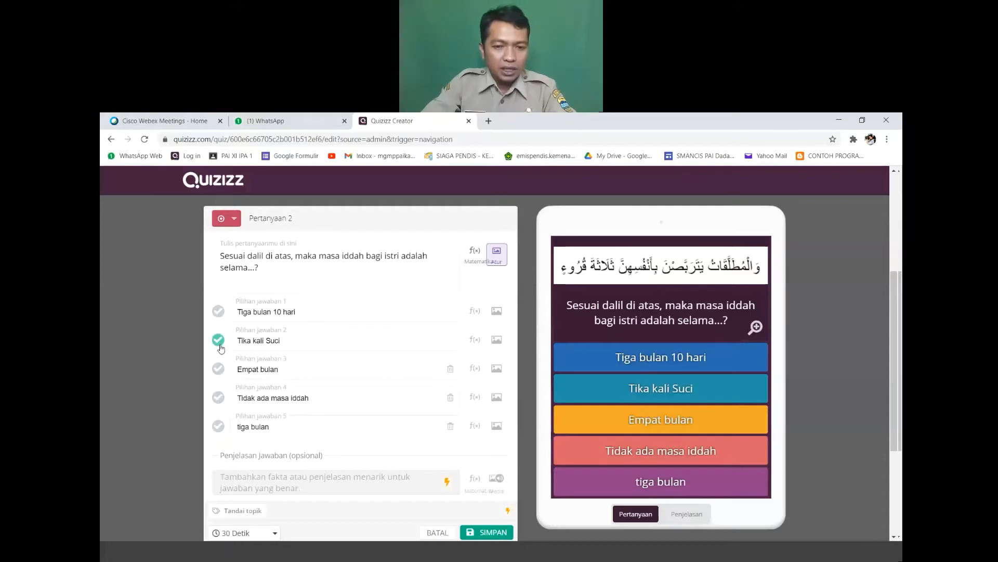
{"action": "left_click", "coordinate": [275, 533]}
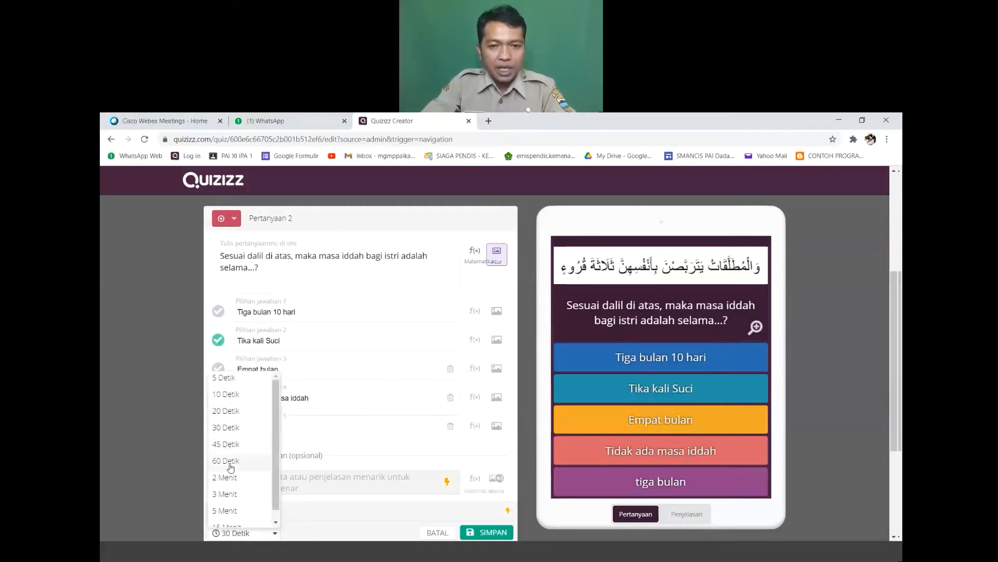
{"action": "left_click", "coordinate": [227, 428]}
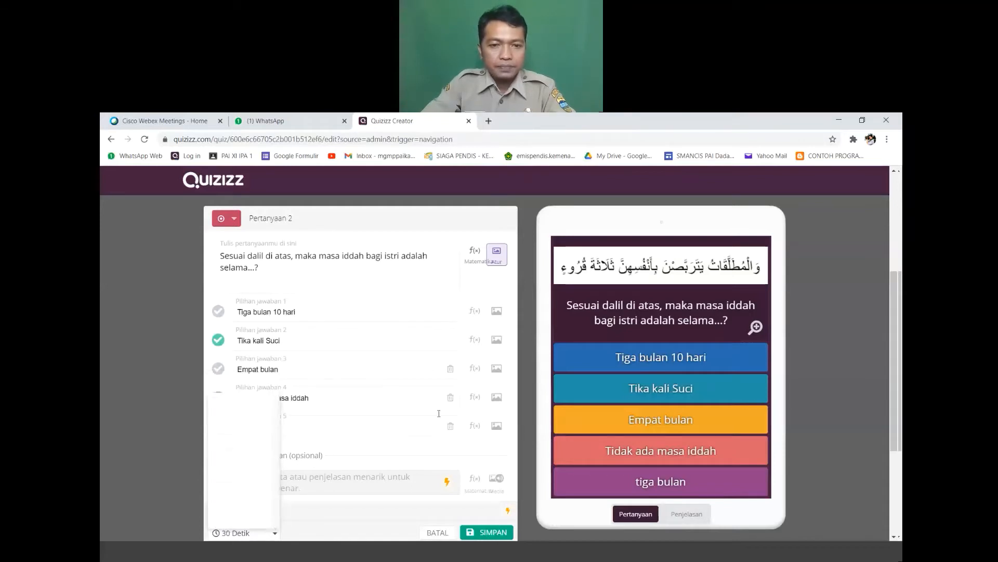
{"action": "left_click", "coordinate": [497, 311]}
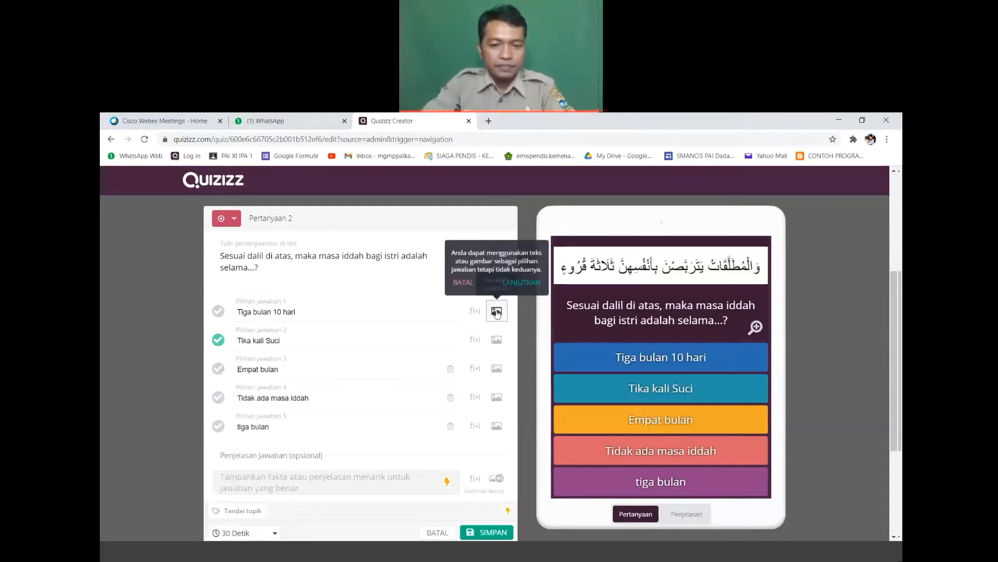
{"action": "left_click", "coordinate": [387, 290]}
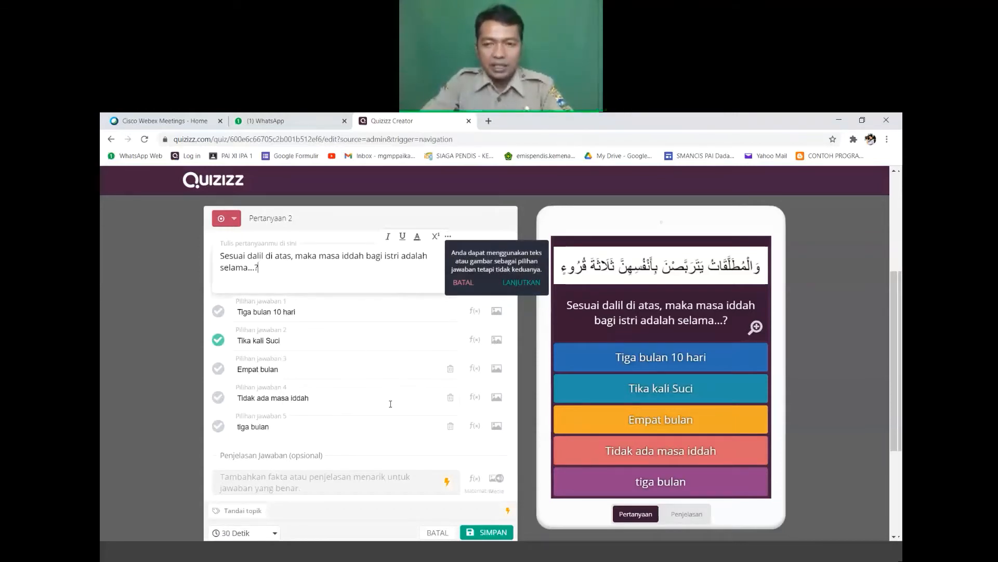
{"action": "scroll", "coordinate": [323, 406], "scroll_direction": "down", "scroll_amount": 1}
{"action": "scroll", "coordinate": [365, 318], "scroll_direction": "up", "scroll_amount": 2}
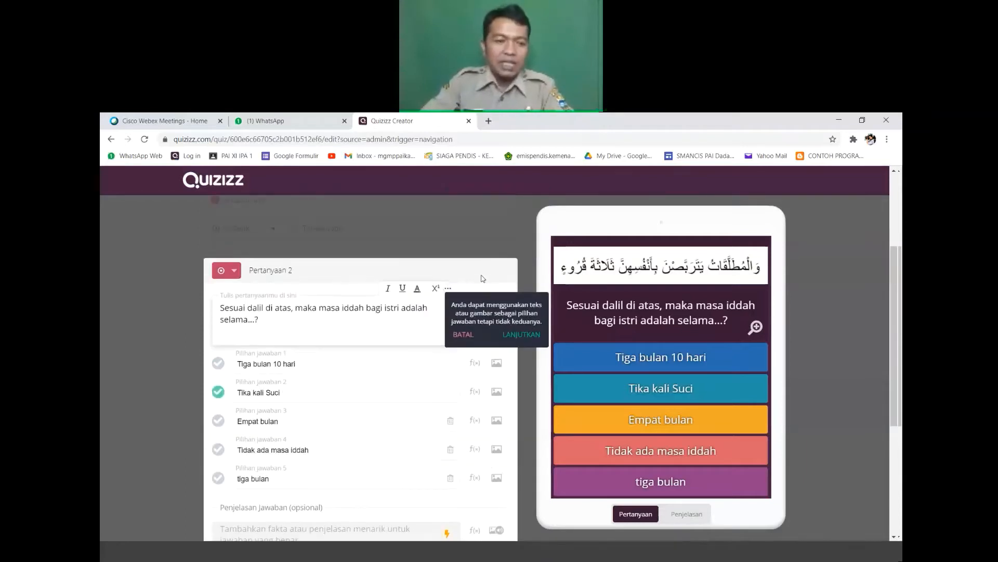
{"action": "left_click", "coordinate": [329, 317]}
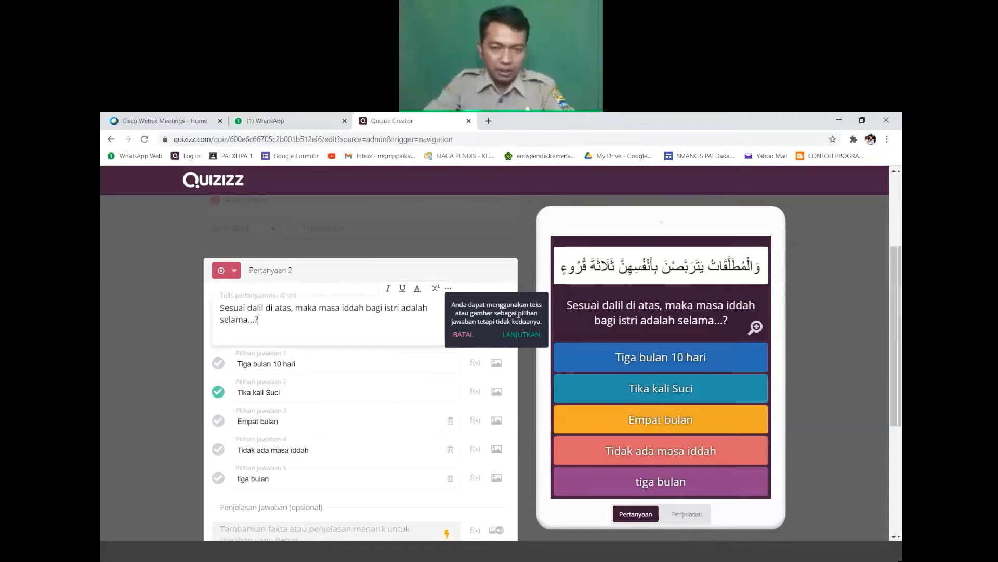
{"action": "left_click", "coordinate": [438, 380]}
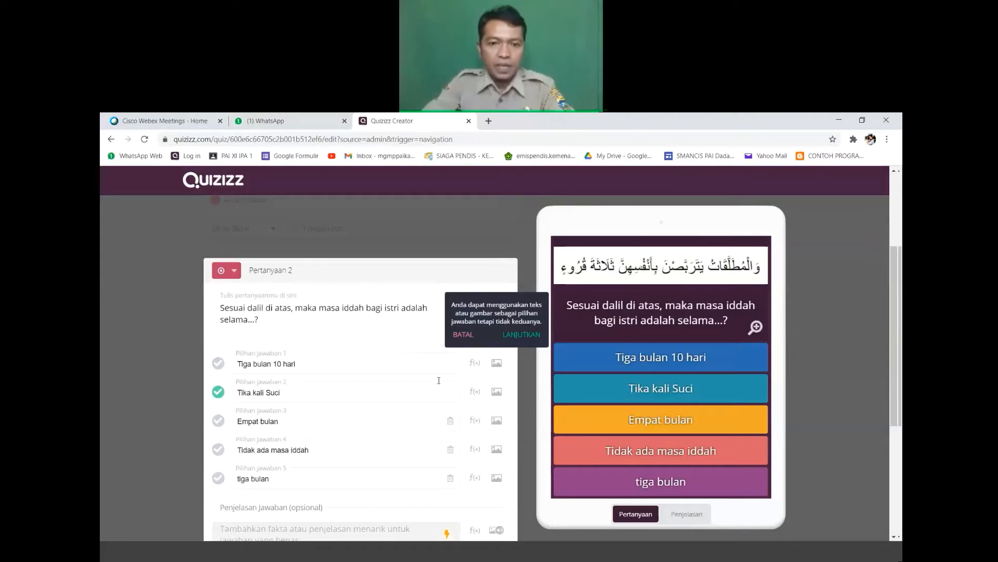
{"action": "left_click", "coordinate": [377, 422]}
Save question 2 and cancel the pending switch of its first answer option to an image.
{"action": "scroll", "coordinate": [377, 421], "scroll_direction": "down", "scroll_amount": 2}
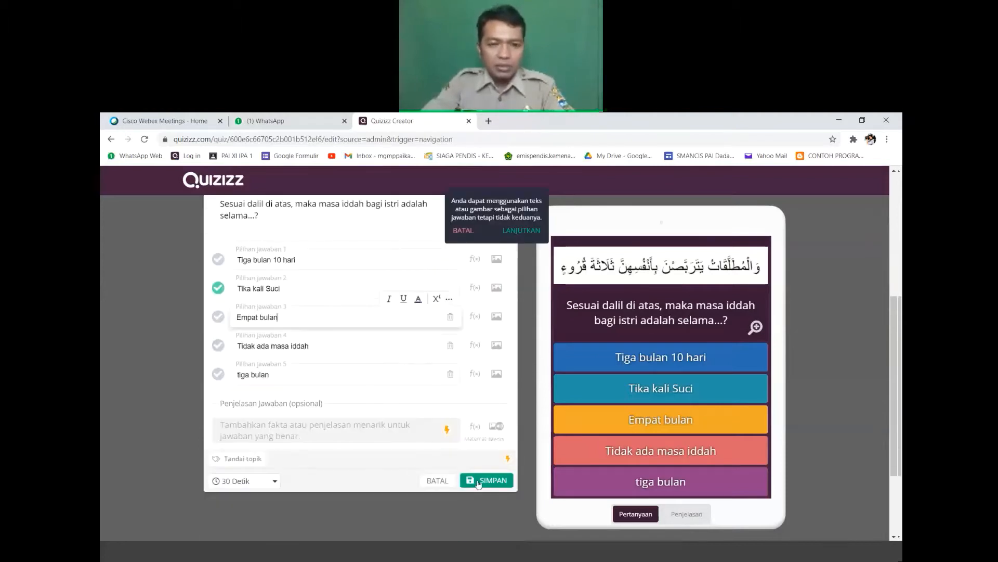
{"action": "left_click", "coordinate": [478, 481]}
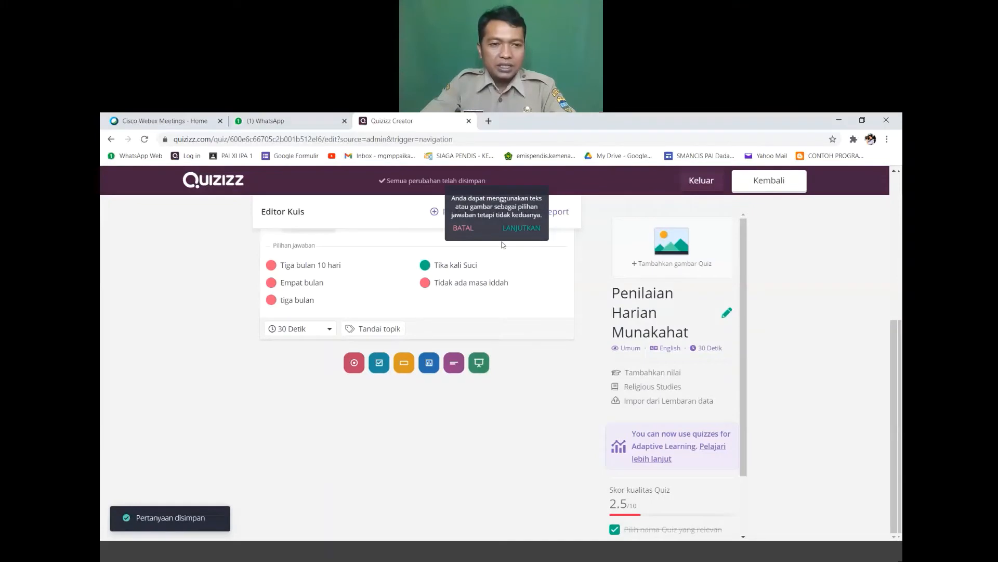
{"action": "left_click", "coordinate": [468, 229]}
Reorder the quiz so the iddah question with the Arabic verse image comes before the mahar question.
{"action": "scroll", "coordinate": [526, 375], "scroll_direction": "up", "scroll_amount": 4}
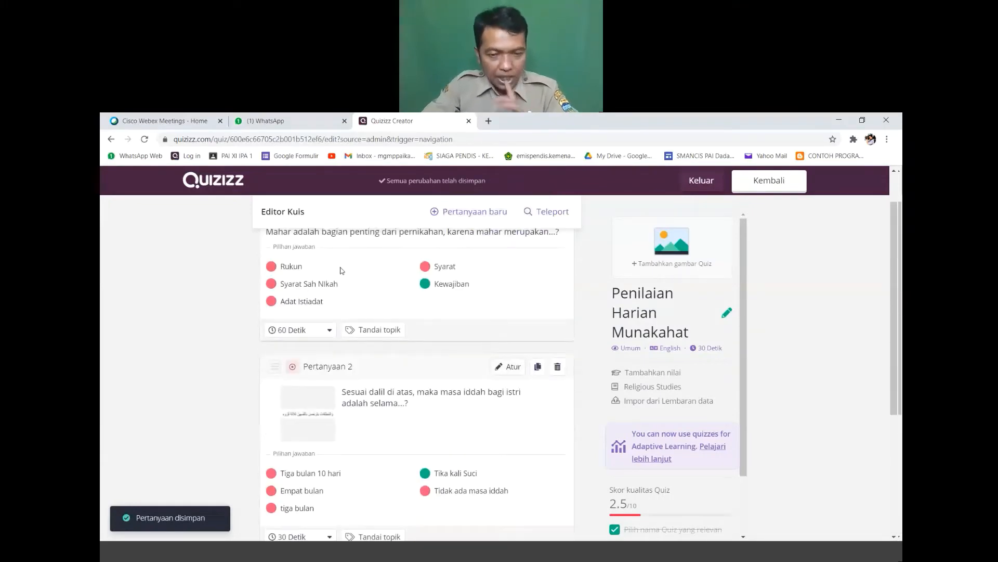
{"action": "scroll", "coordinate": [462, 253], "scroll_direction": "up", "scroll_amount": 1}
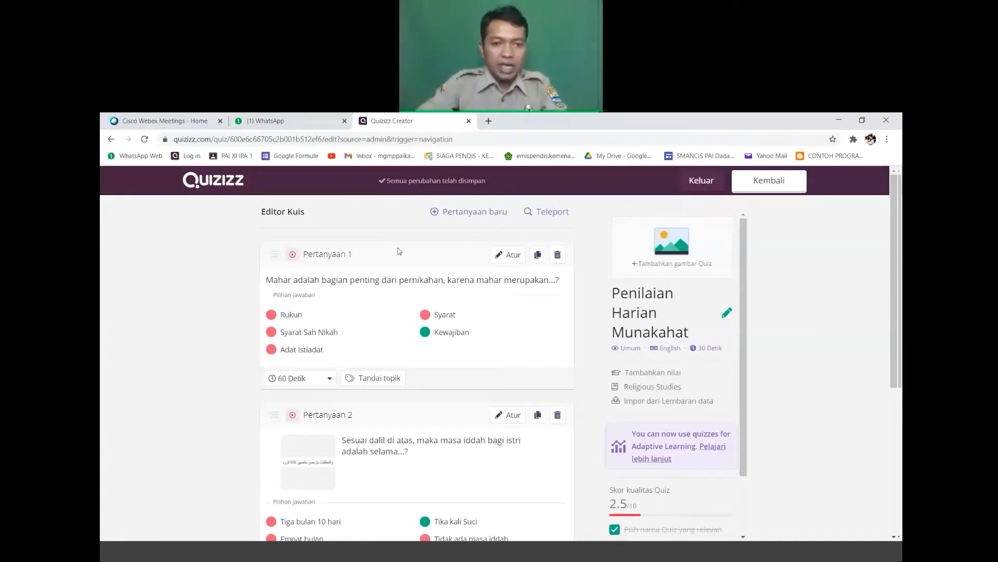
{"action": "left_click", "coordinate": [277, 259]}
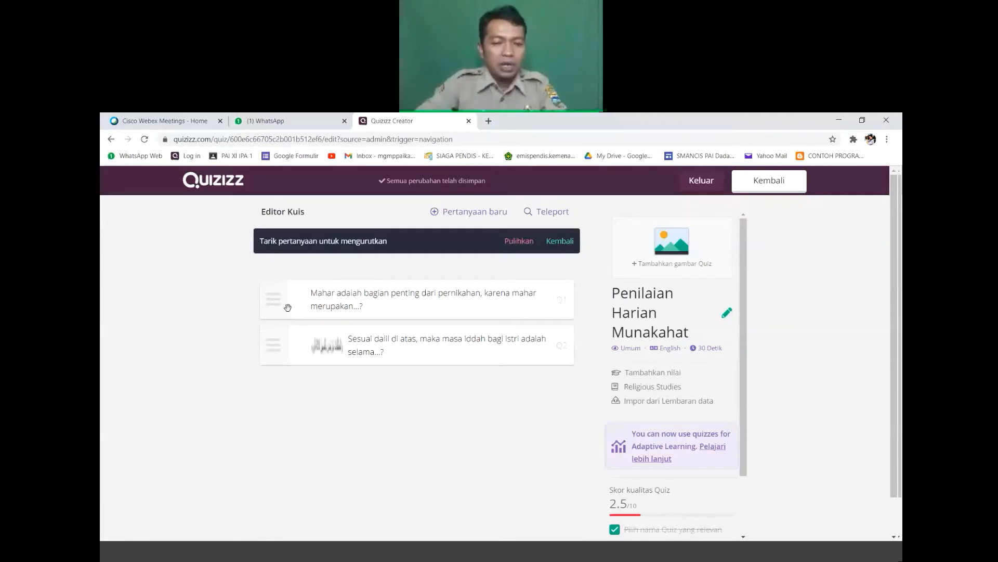
{"action": "left_click", "coordinate": [560, 240]}
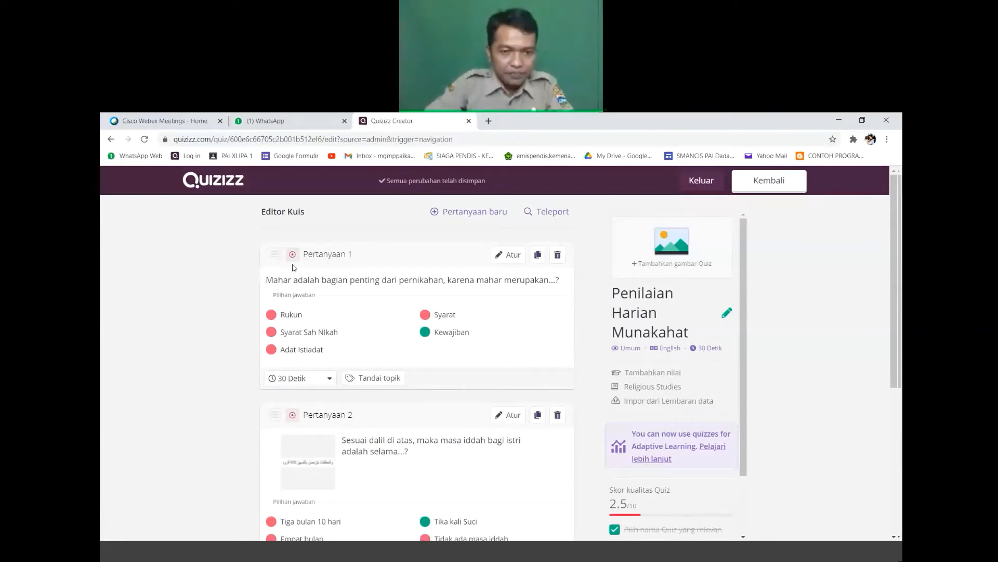
{"action": "left_click", "coordinate": [275, 255]}
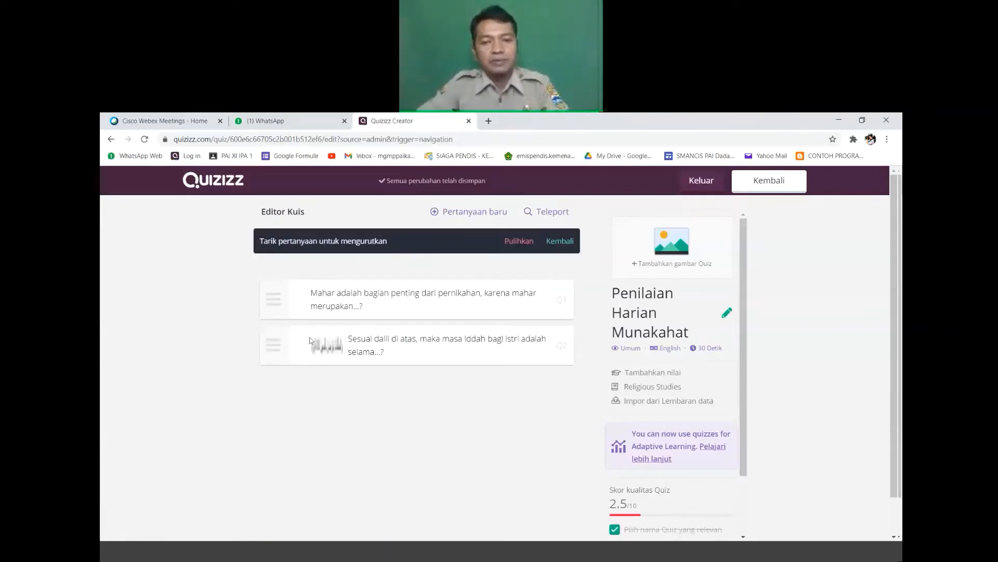
{"action": "left_click_drag", "start_coordinate": [274, 341], "coordinate": [276, 299]}
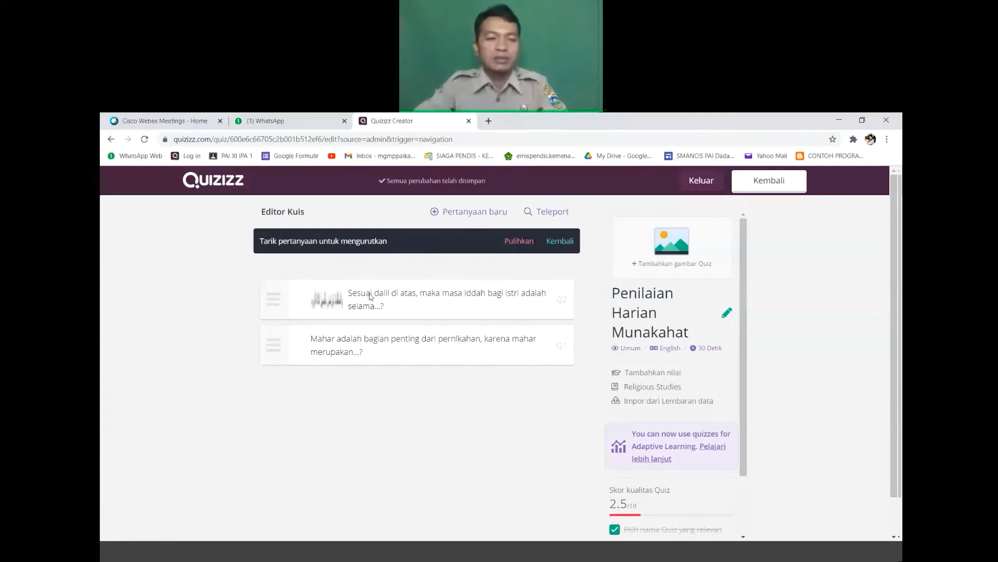
{"action": "left_click", "coordinate": [554, 242]}
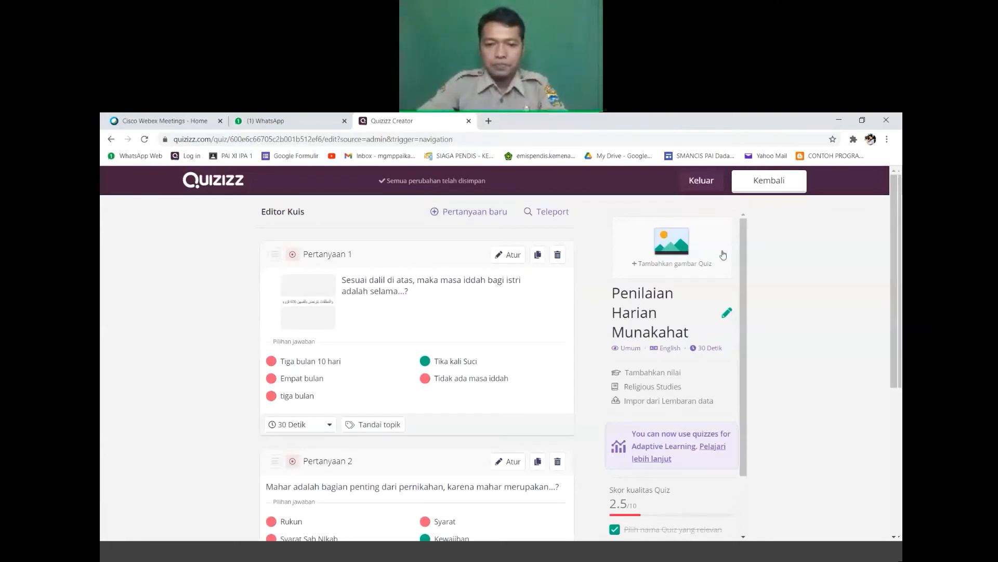
Upload the illustration of a teacher and uniformed students on a green background as the quiz's title image.
{"action": "left_click", "coordinate": [654, 266]}
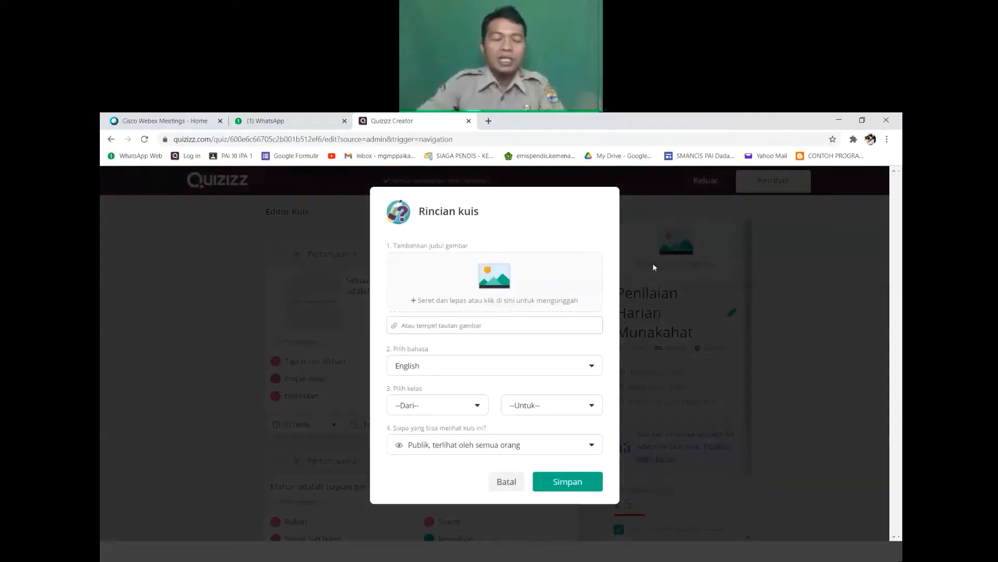
{"action": "left_click", "coordinate": [498, 284]}
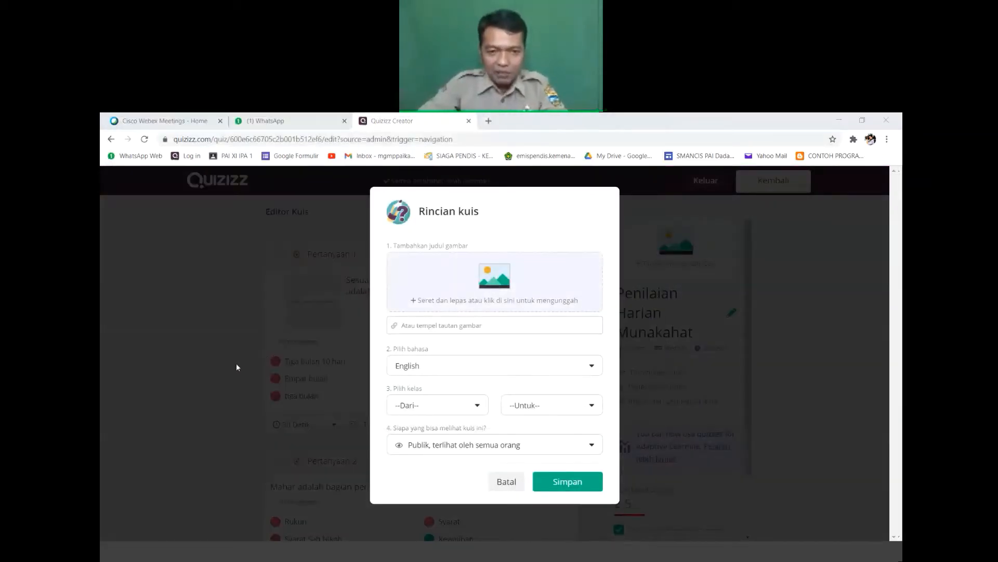
{"action": "left_click", "coordinate": [593, 423]}
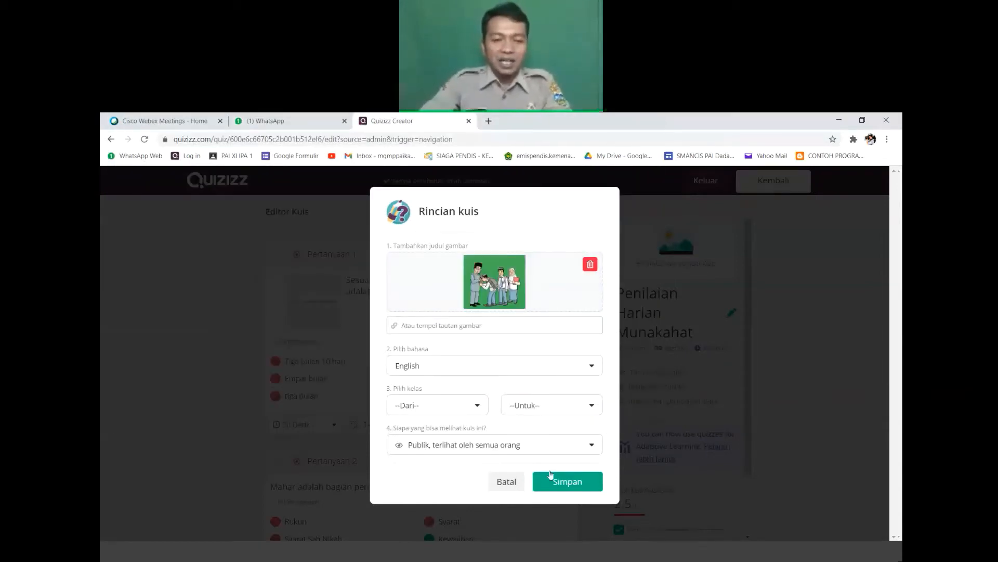
Set the quiz language to Indonesian in the quiz details.
{"action": "left_click", "coordinate": [478, 370]}
{"action": "scroll", "coordinate": [462, 408], "scroll_direction": "down", "scroll_amount": 3}
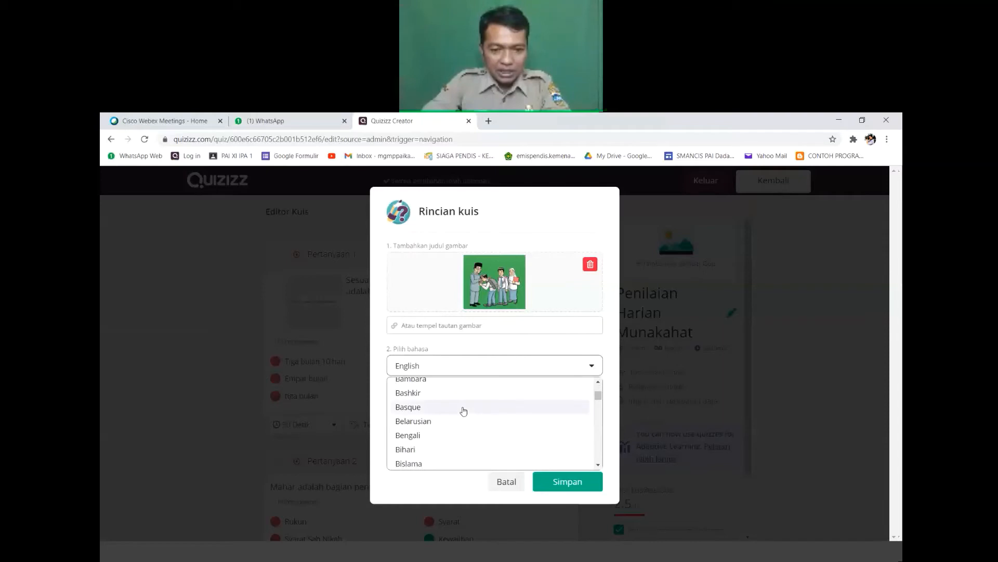
{"action": "scroll", "coordinate": [452, 453], "scroll_direction": "down", "scroll_amount": 15}
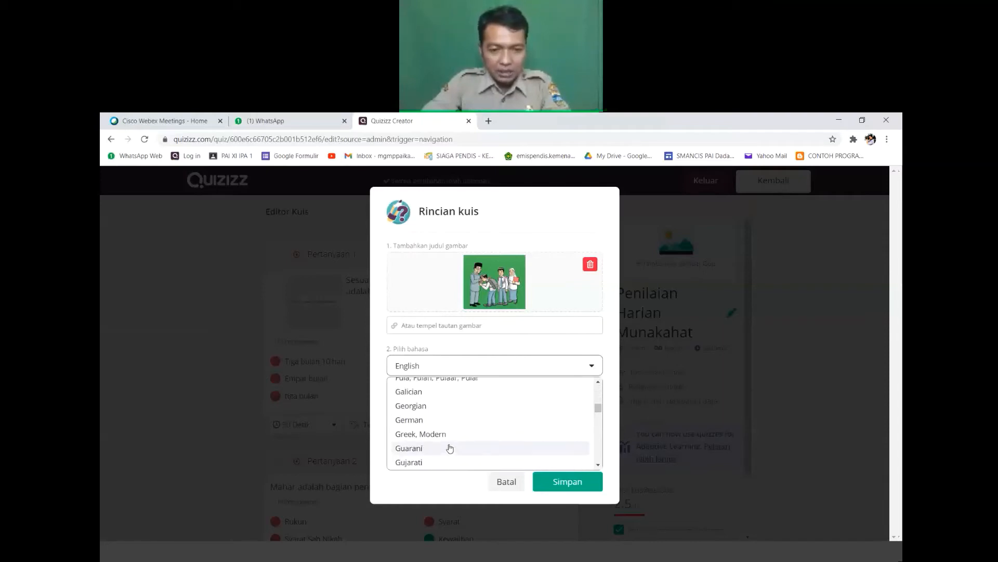
{"action": "scroll", "coordinate": [433, 429], "scroll_direction": "up", "scroll_amount": 2}
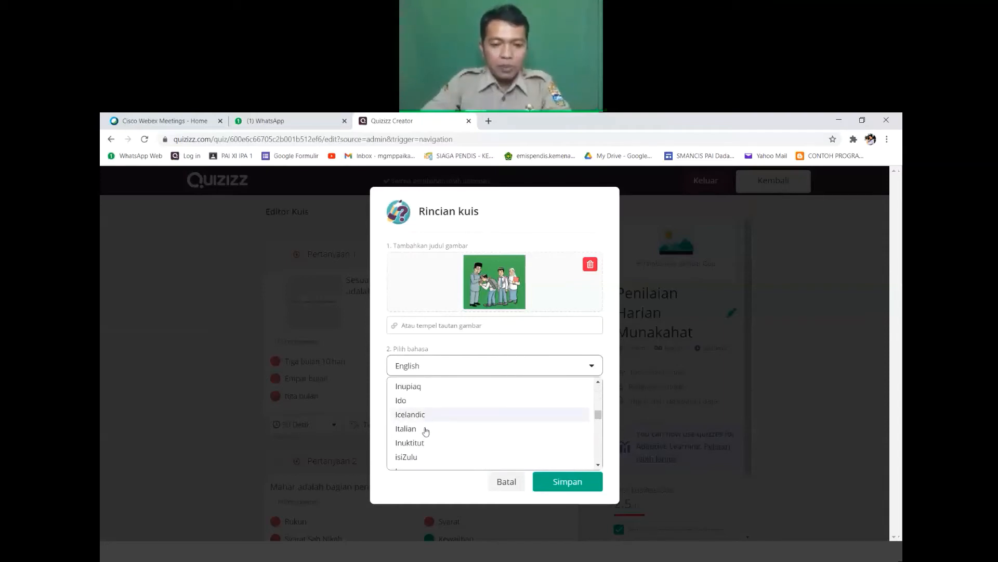
{"action": "scroll", "coordinate": [425, 420], "scroll_direction": "up", "scroll_amount": 1}
{"action": "scroll", "coordinate": [424, 420], "scroll_direction": "down", "scroll_amount": 2}
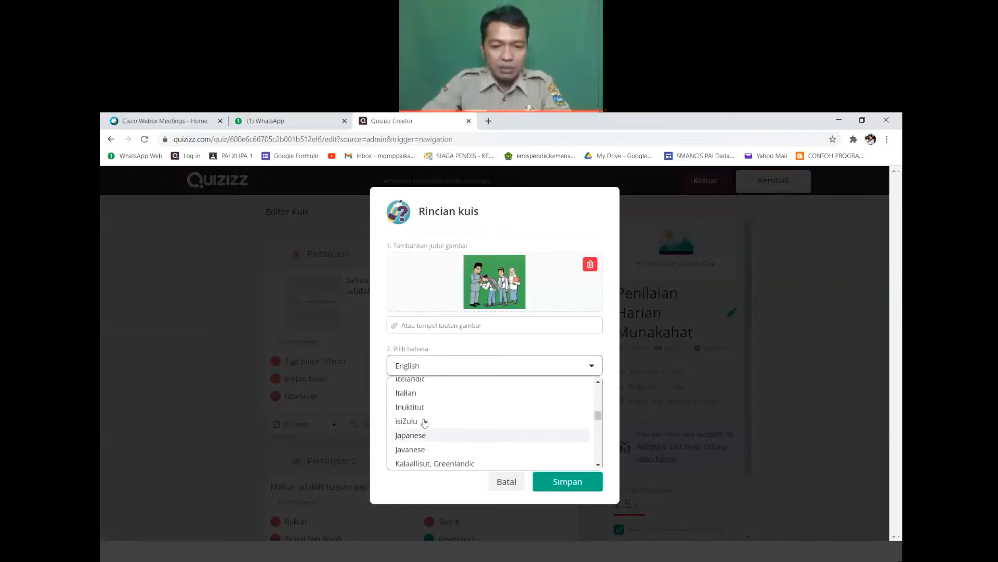
{"action": "scroll", "coordinate": [424, 421], "scroll_direction": "up", "scroll_amount": 3}
{"action": "left_click", "coordinate": [422, 436]}
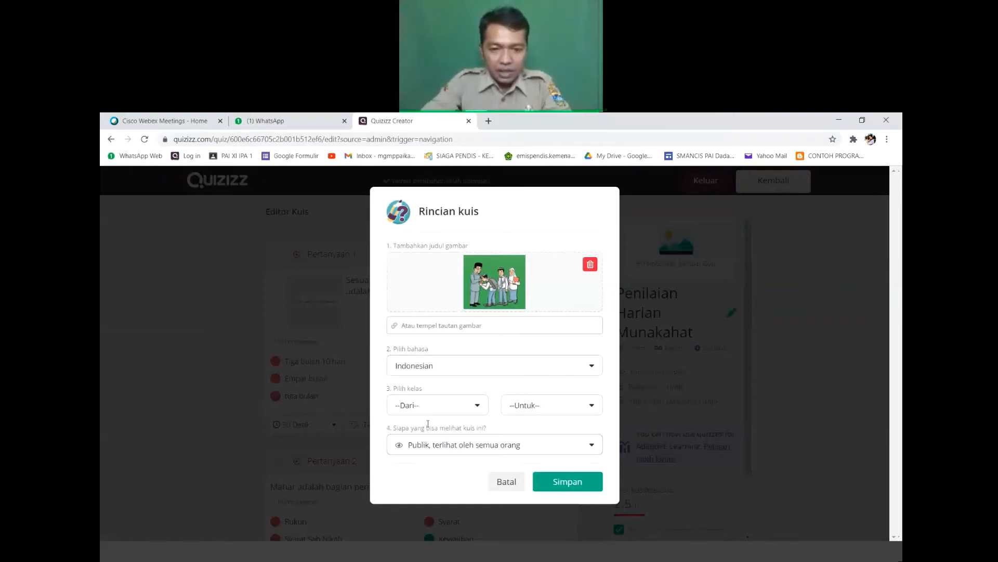
Set the class range from 12th to 12th and save the quiz details.
{"action": "left_click", "coordinate": [478, 412]}
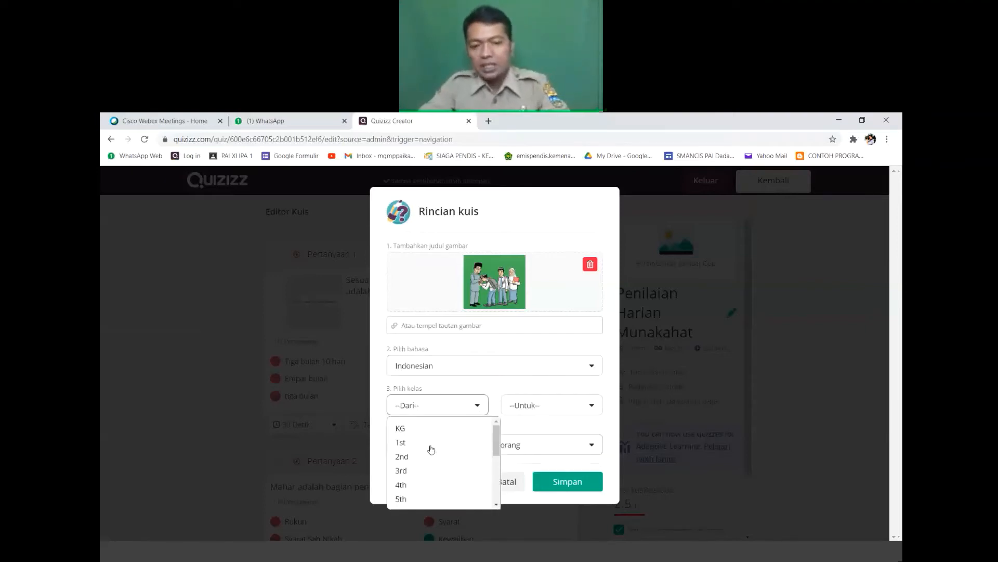
{"action": "scroll", "coordinate": [416, 478], "scroll_direction": "down", "scroll_amount": 5}
{"action": "left_click", "coordinate": [419, 461]}
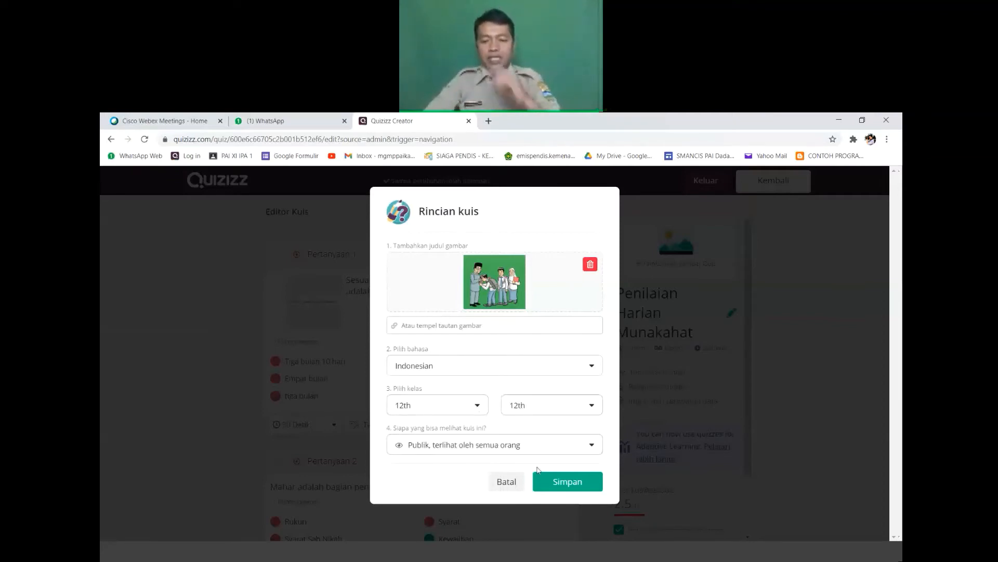
{"action": "left_click", "coordinate": [563, 480]}
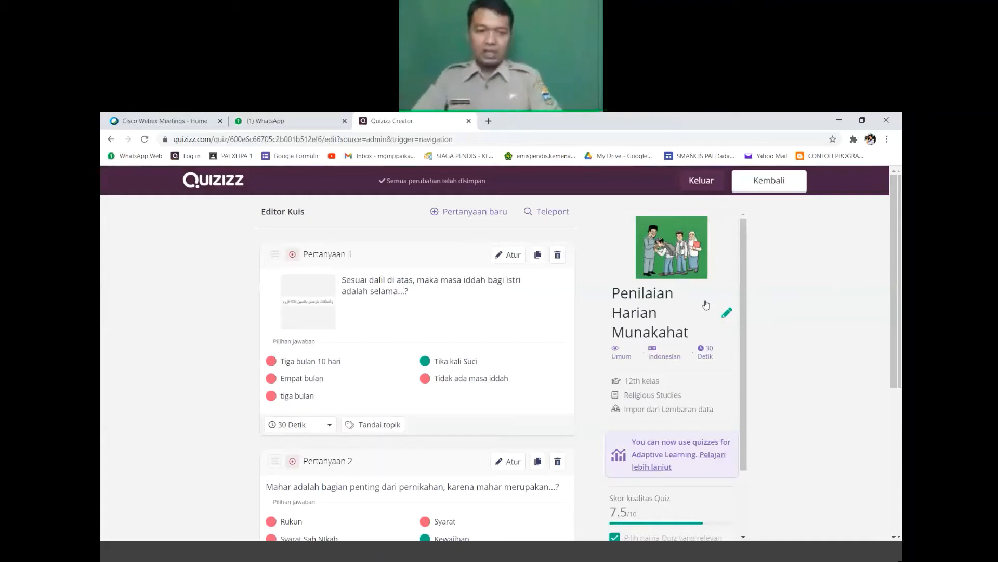
Leave the quiz editor and choose to assign the quiz as homework (Berikan pekerjaan rumah).
{"action": "left_click", "coordinate": [768, 186]}
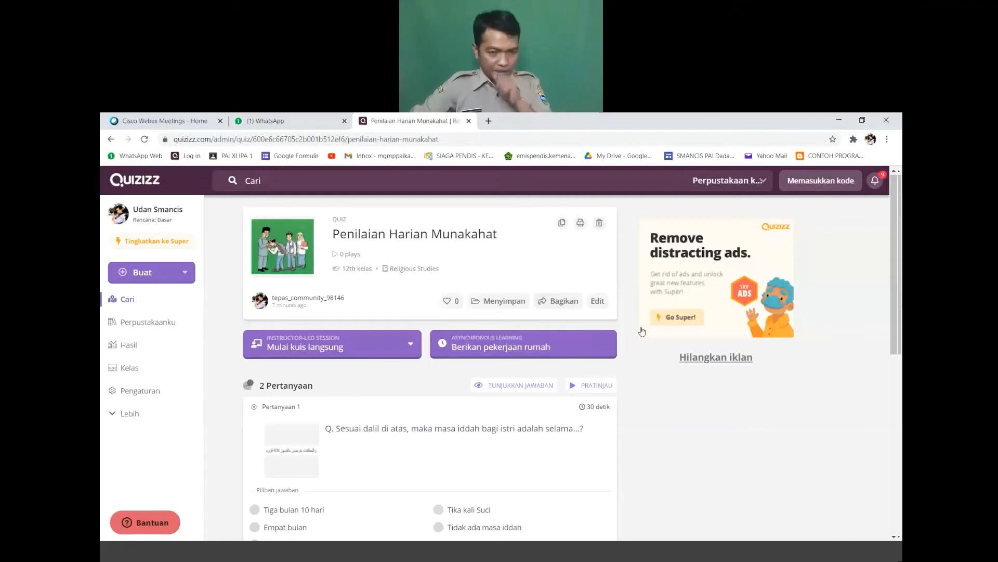
{"action": "left_click", "coordinate": [315, 345]}
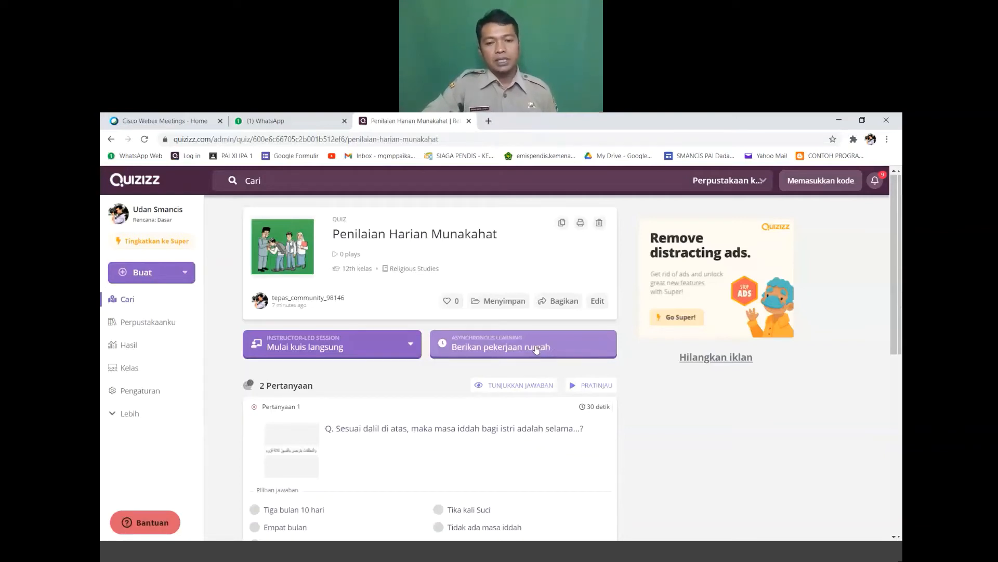
{"action": "left_click", "coordinate": [489, 351]}
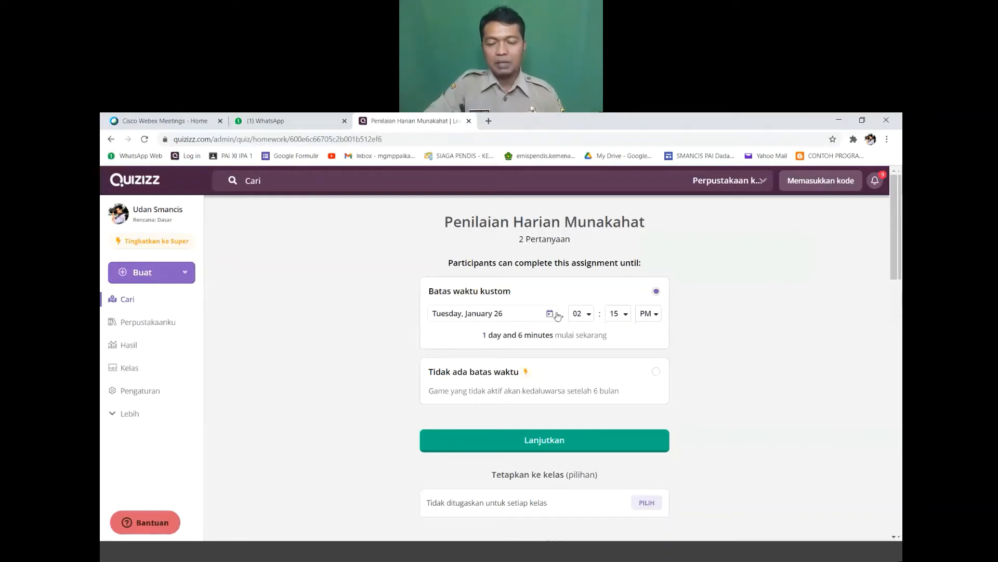
Set the homework's custom deadline to Monday, January 25 at 04:15 PM.
{"action": "left_click", "coordinate": [587, 318]}
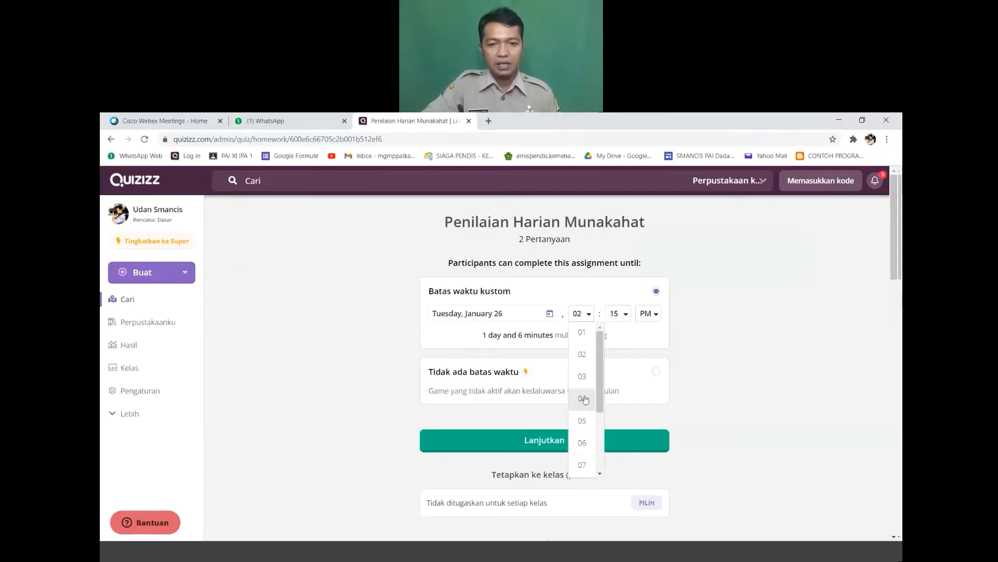
{"action": "left_click", "coordinate": [585, 398]}
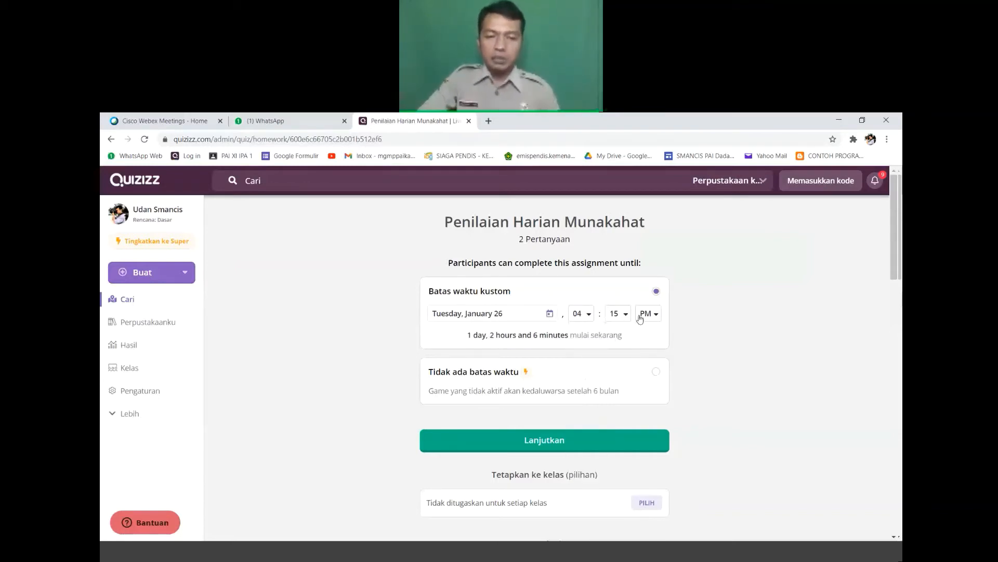
{"action": "left_click", "coordinate": [544, 318]}
{"action": "left_click", "coordinate": [448, 472]}
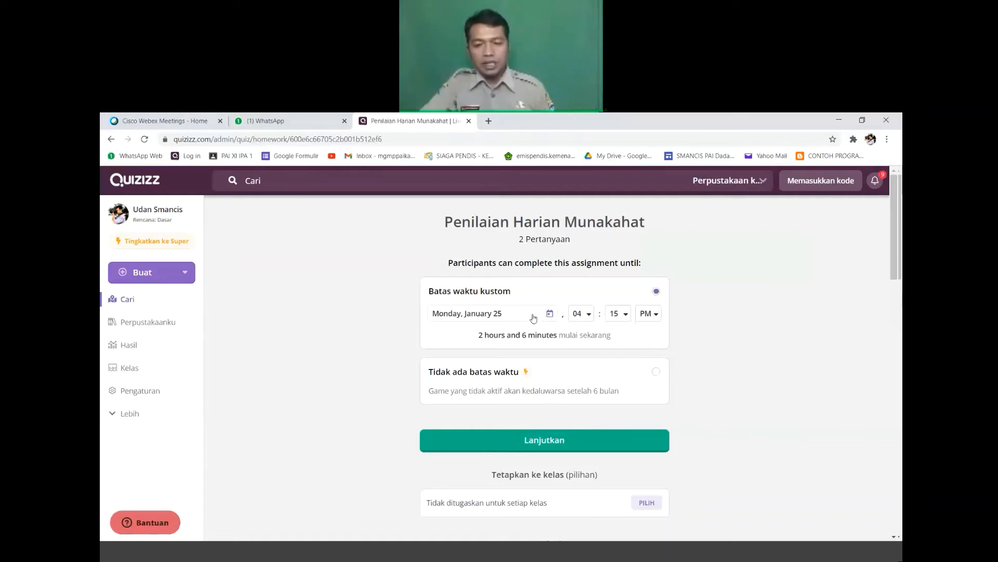
Examine the homework's advanced settings, including the participant attempt options, answer display, timer, leaderboard, shuffling, music and memes.
{"action": "scroll", "coordinate": [546, 379], "scroll_direction": "down", "scroll_amount": 1}
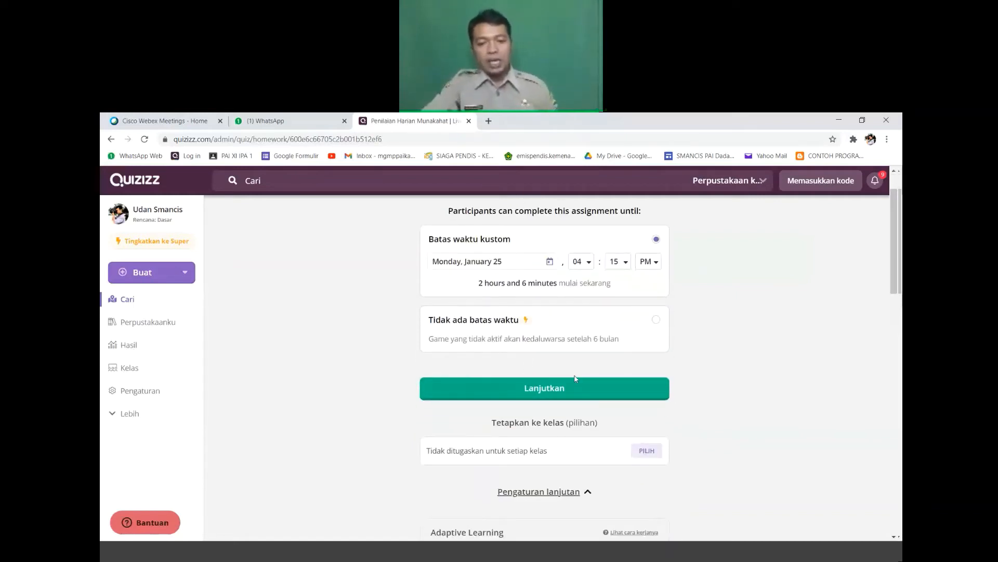
{"action": "scroll", "coordinate": [575, 380], "scroll_direction": "down", "scroll_amount": 1}
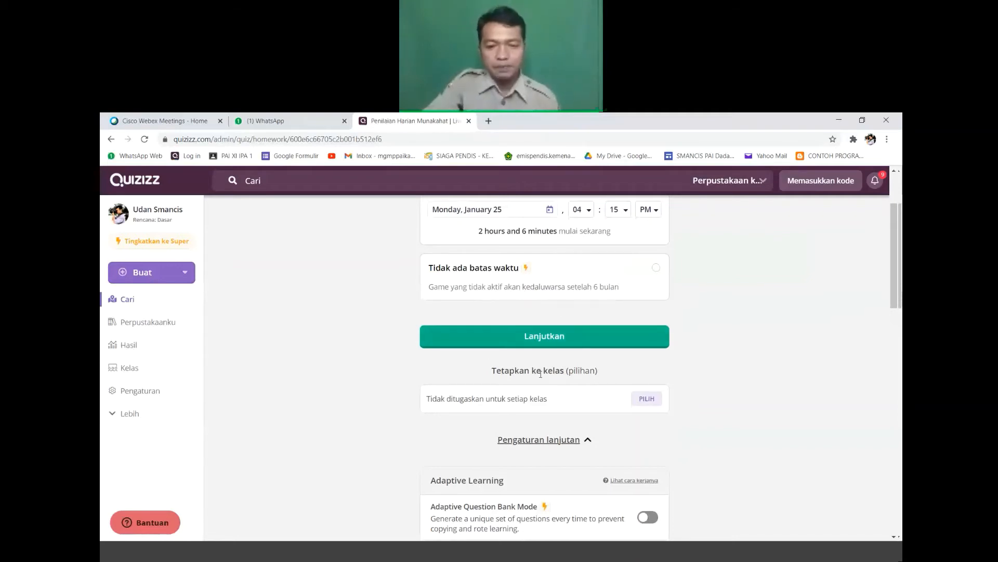
{"action": "scroll", "coordinate": [541, 377], "scroll_direction": "down", "scroll_amount": 1}
{"action": "scroll", "coordinate": [541, 371], "scroll_direction": "down", "scroll_amount": 1}
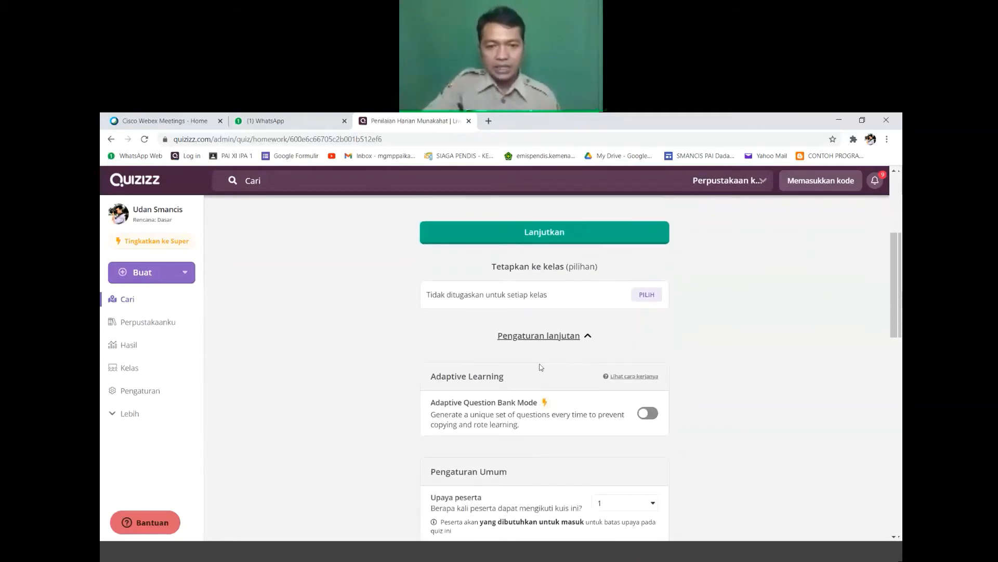
{"action": "scroll", "coordinate": [541, 367], "scroll_direction": "down", "scroll_amount": 2}
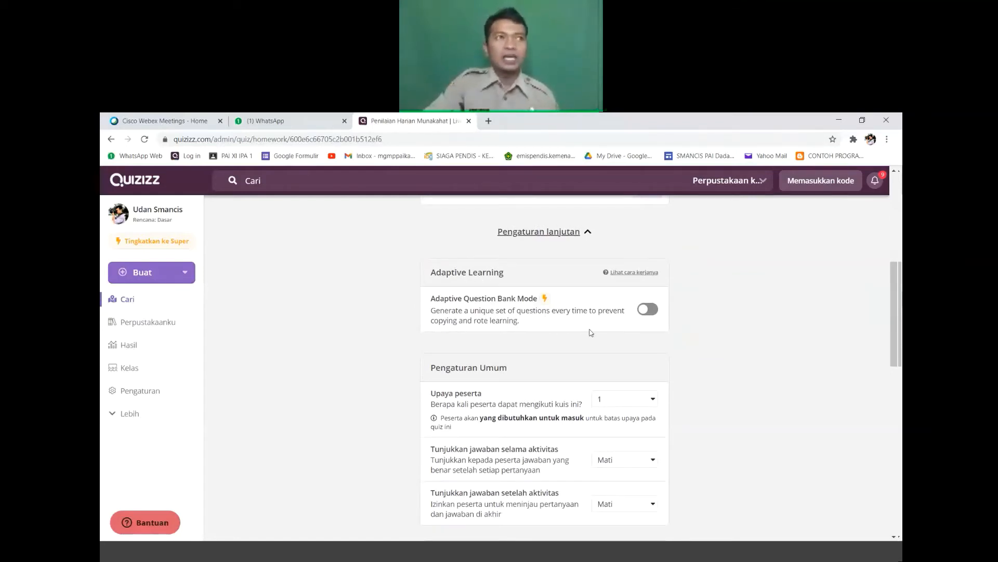
{"action": "scroll", "coordinate": [591, 332], "scroll_direction": "down", "scroll_amount": 2}
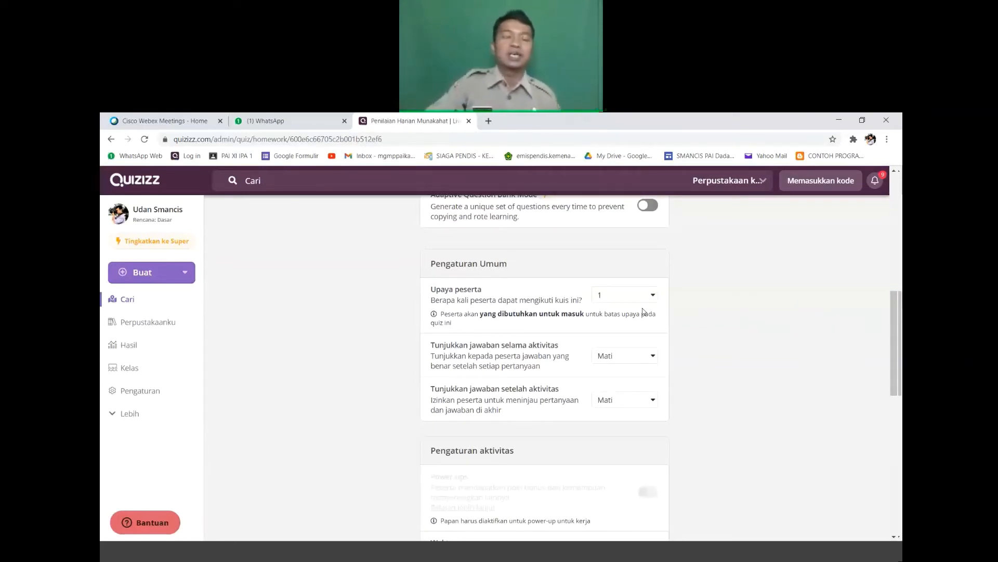
{"action": "left_click", "coordinate": [653, 295]}
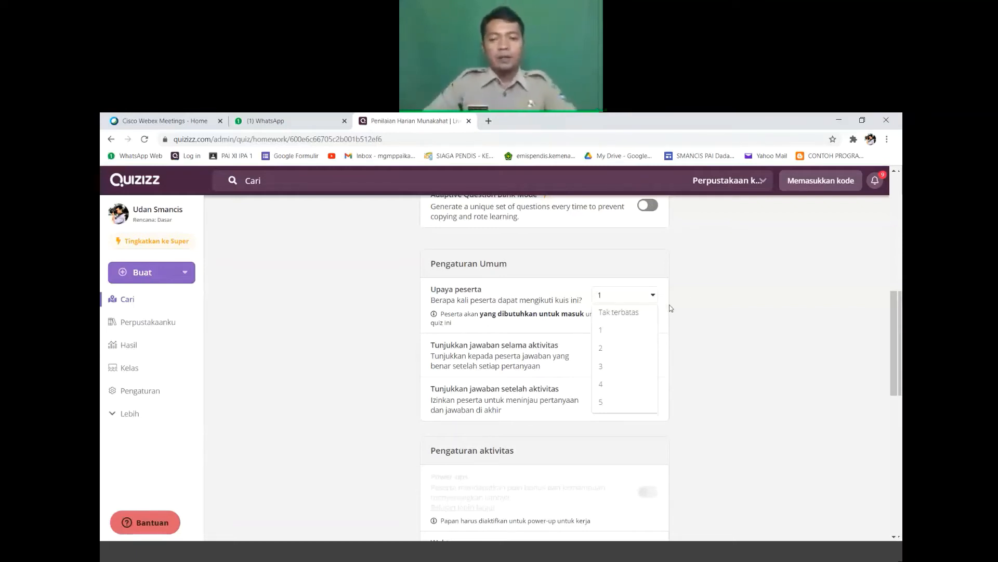
{"action": "left_click", "coordinate": [714, 297]}
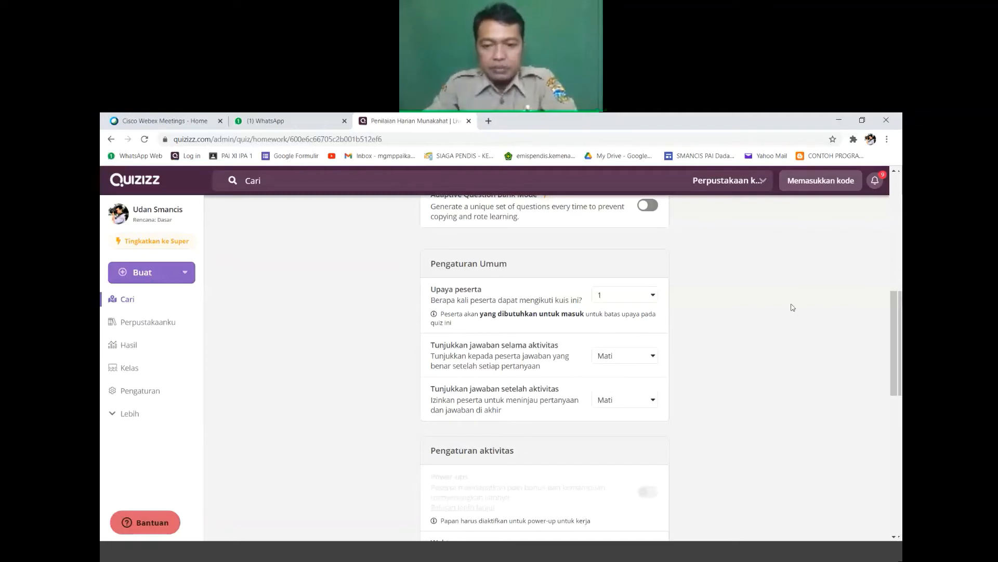
{"action": "scroll", "coordinate": [765, 308], "scroll_direction": "down", "scroll_amount": 1}
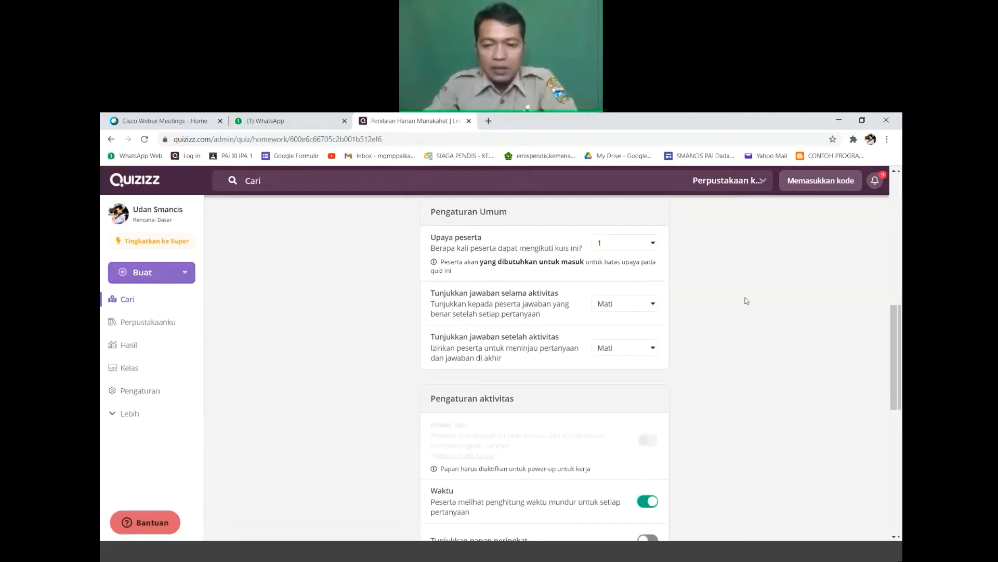
{"action": "scroll", "coordinate": [656, 272], "scroll_direction": "down", "scroll_amount": 1}
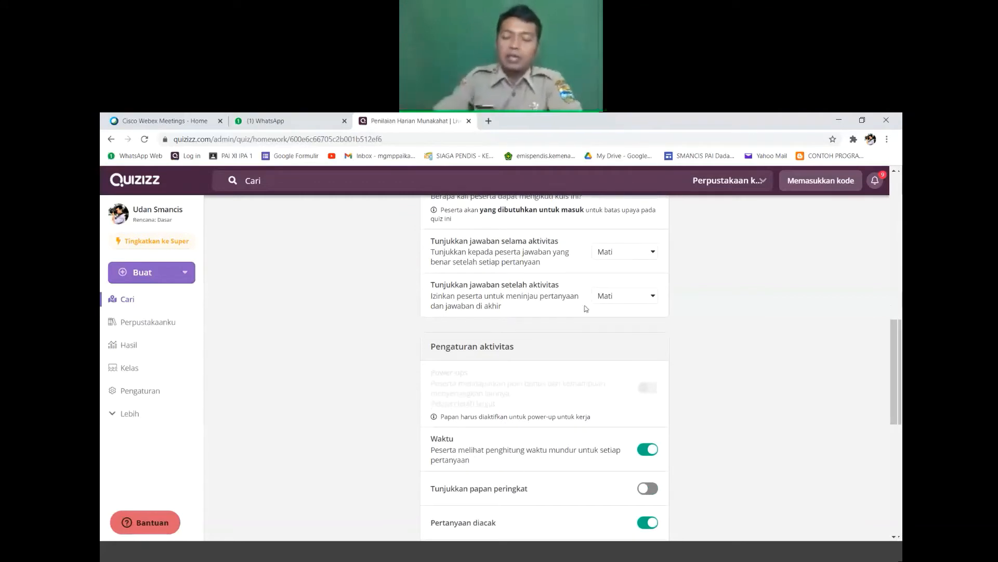
{"action": "scroll", "coordinate": [586, 307], "scroll_direction": "down", "scroll_amount": 1}
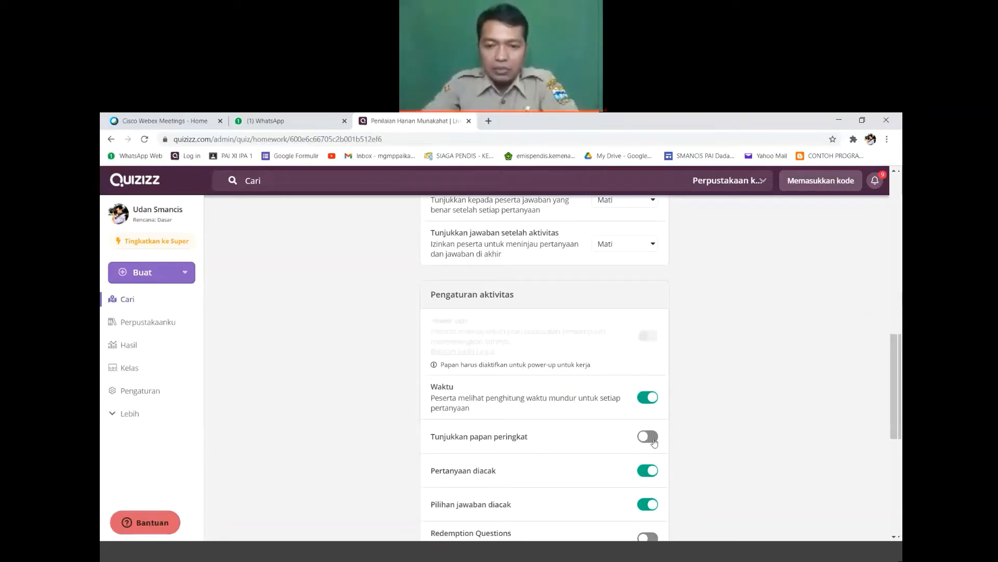
{"action": "scroll", "coordinate": [674, 425], "scroll_direction": "down", "scroll_amount": 2}
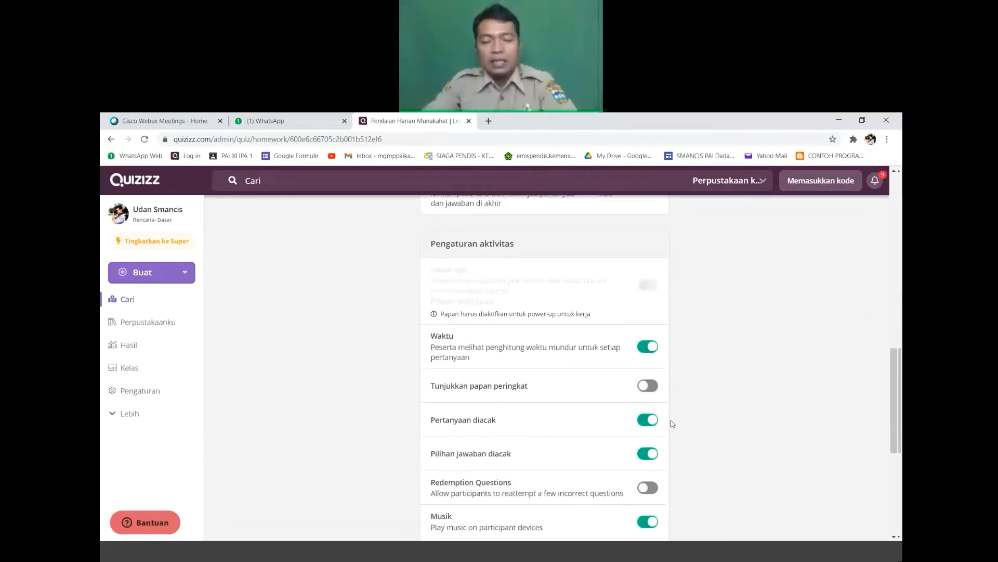
{"action": "scroll", "coordinate": [647, 429], "scroll_direction": "down", "scroll_amount": 2}
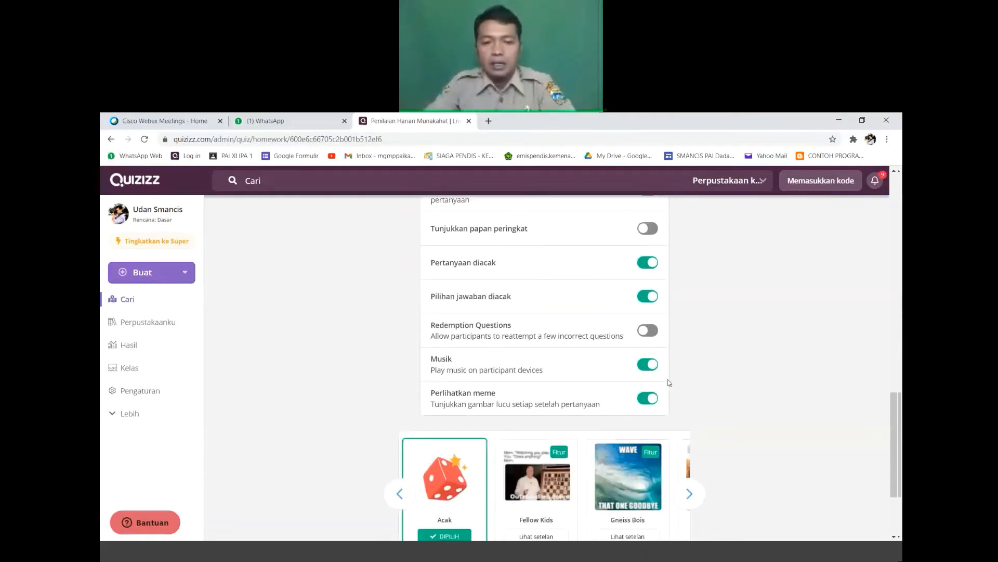
Create the homework assignment with the chosen deadline.
{"action": "scroll", "coordinate": [701, 350], "scroll_direction": "up", "scroll_amount": 6}
{"action": "scroll", "coordinate": [717, 325], "scroll_direction": "up", "scroll_amount": 4}
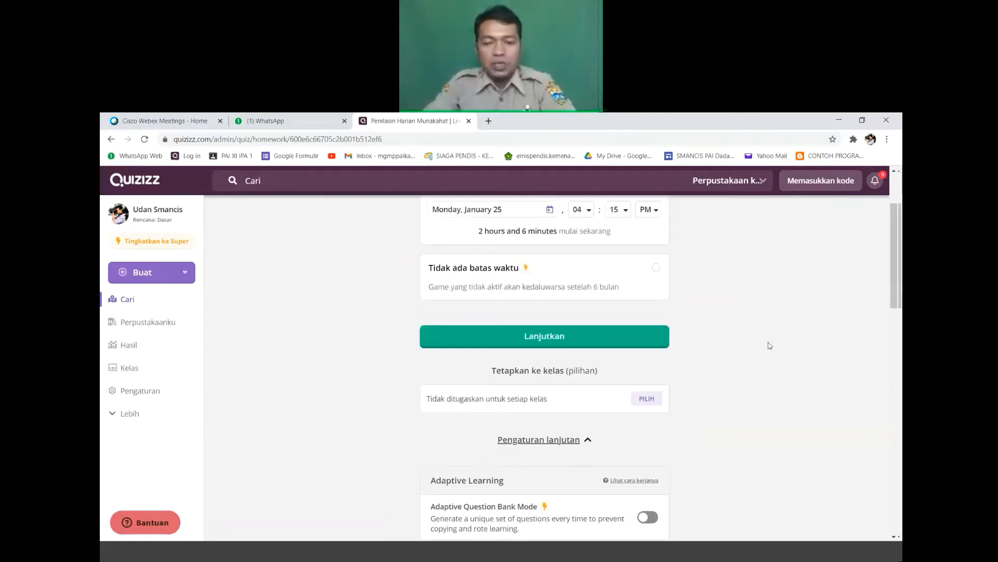
{"action": "left_click", "coordinate": [545, 337]}
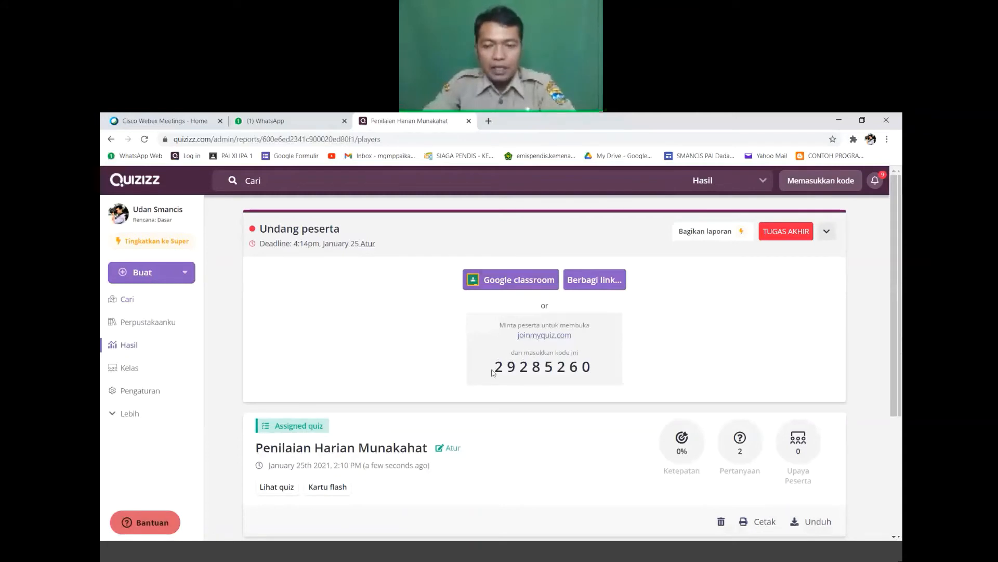
Highlight the joinmyquiz.com address and the participant join code on the invitation page, then clear the selection.
{"action": "left_click_drag", "start_coordinate": [493, 367], "coordinate": [595, 369]}
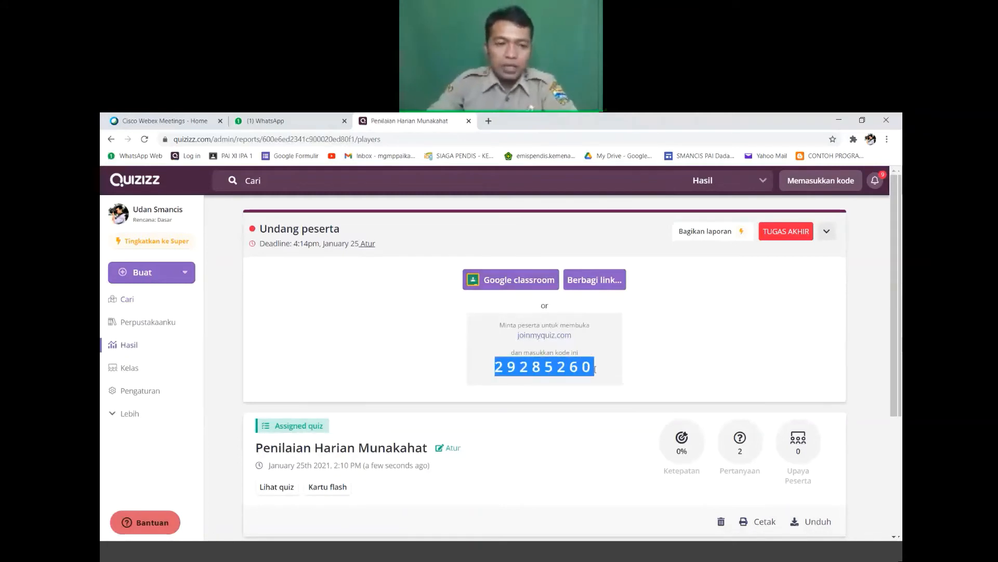
{"action": "left_click_drag", "start_coordinate": [516, 335], "coordinate": [597, 366]}
{"action": "left_click", "coordinate": [667, 299]}
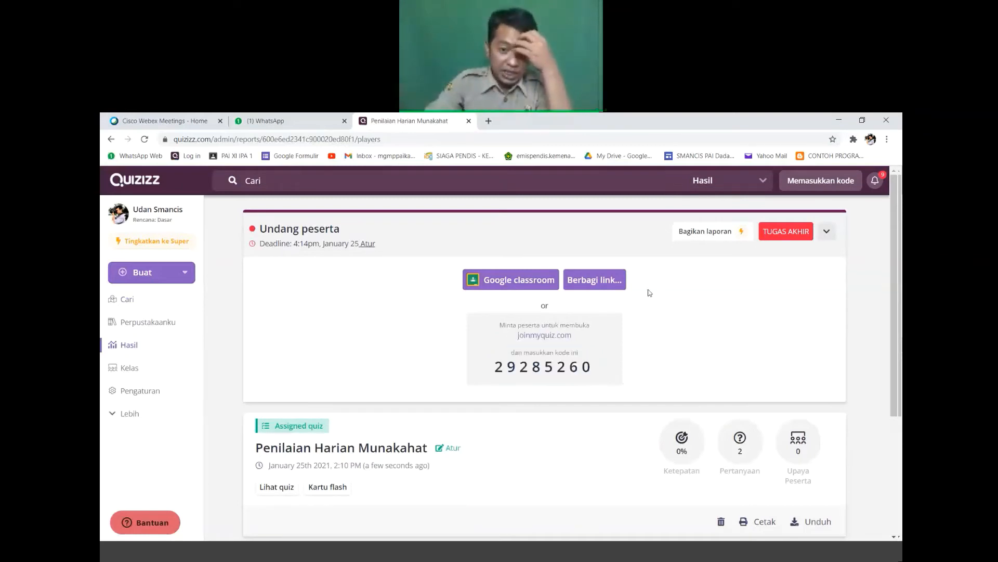
Examine the class list and assignment title suggestions for sharing the quiz through Google Classroom, then close the dialog without assigning.
{"action": "left_click", "coordinate": [523, 280]}
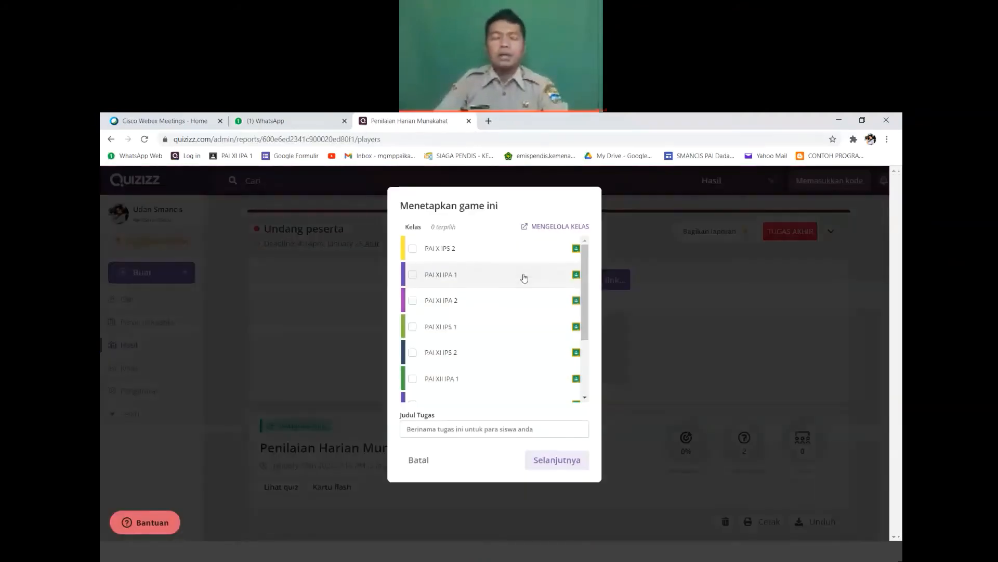
{"action": "scroll", "coordinate": [436, 347], "scroll_direction": "down", "scroll_amount": 2}
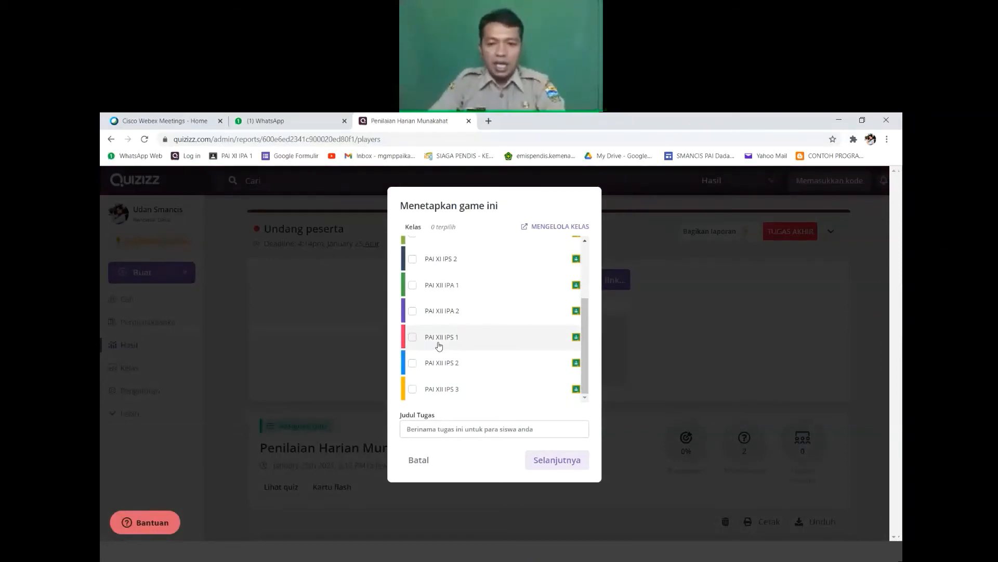
{"action": "left_click", "coordinate": [453, 433]}
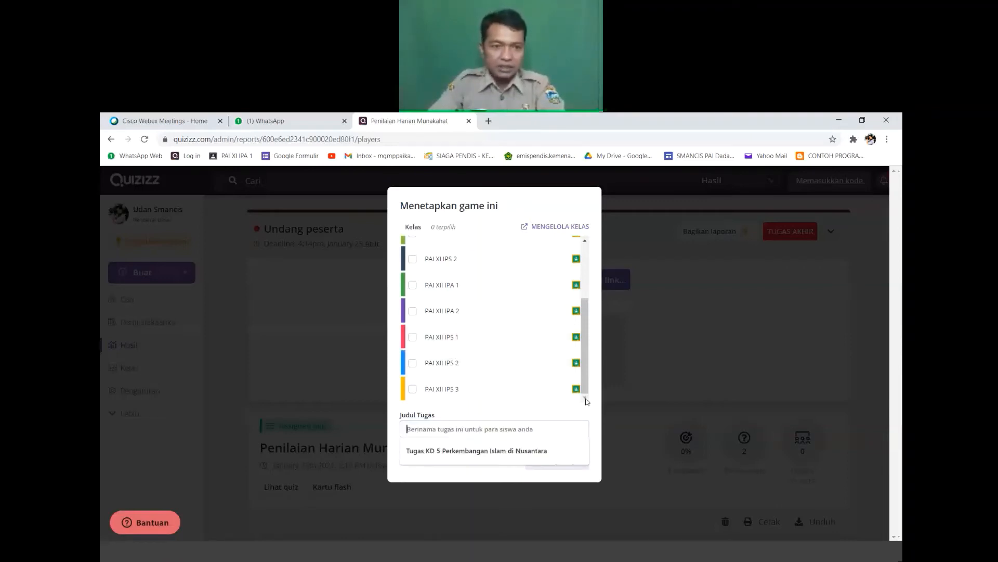
{"action": "left_click", "coordinate": [679, 344]}
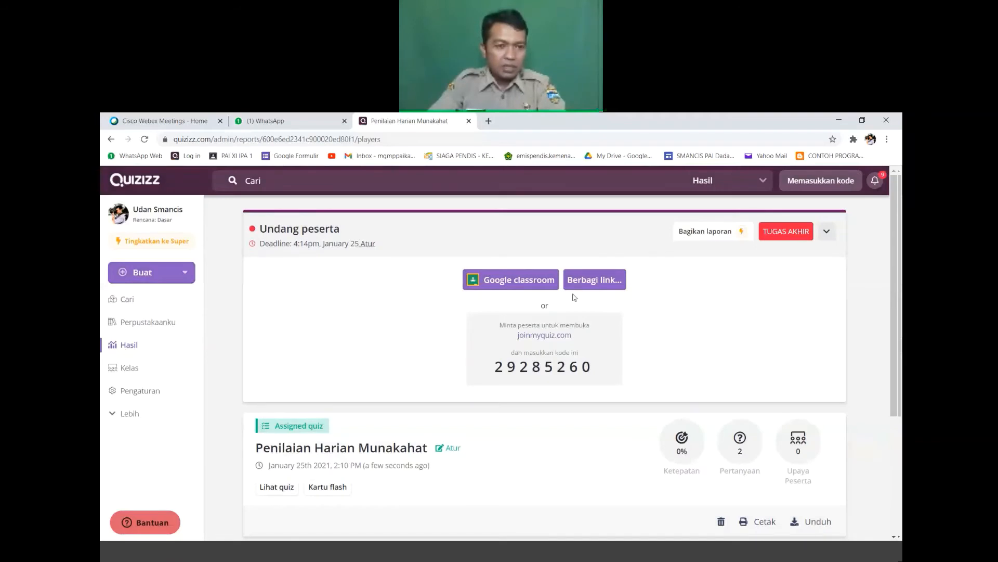
Copy the quiz's join link and paste it as a draft message into the VCT 8 Group 6 chat in WhatsApp.
{"action": "left_click", "coordinate": [587, 282]}
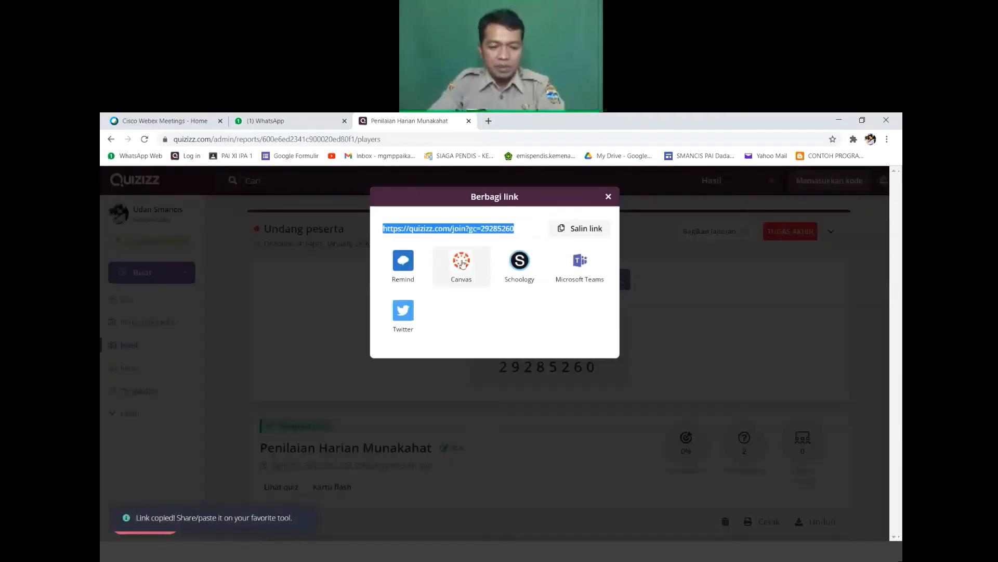
{"action": "left_click", "coordinate": [567, 228]}
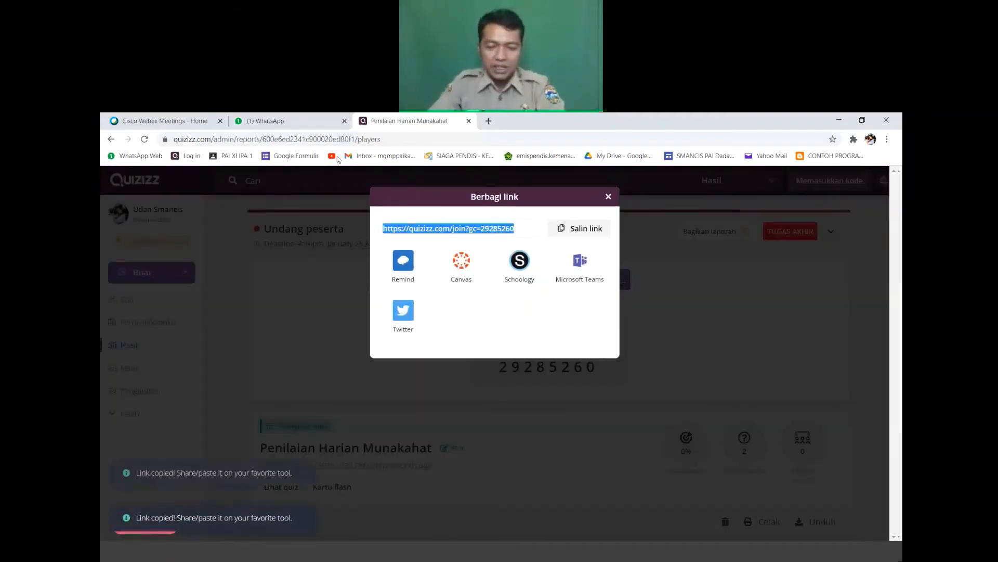
{"action": "left_click", "coordinate": [311, 122]}
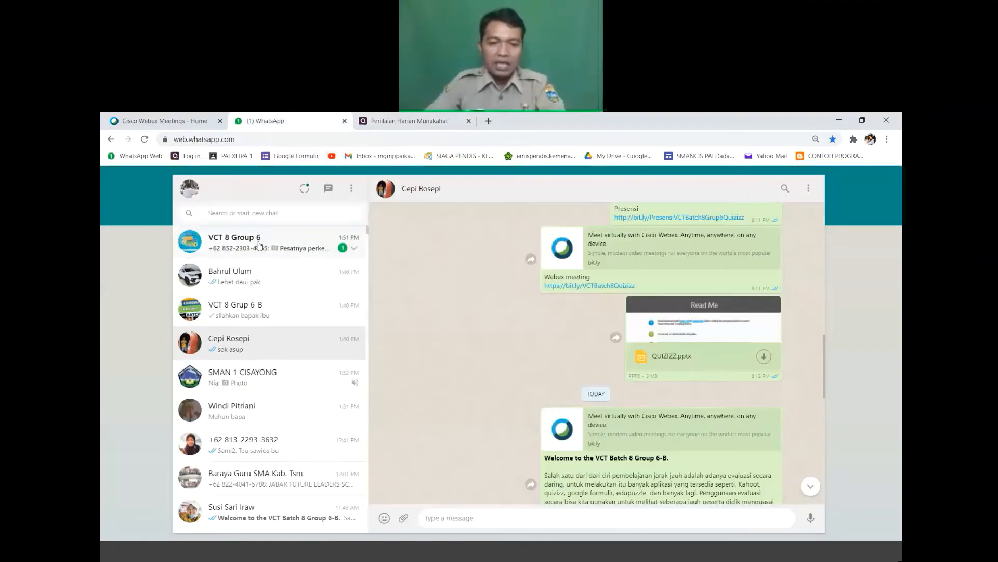
{"action": "left_click", "coordinate": [270, 242]}
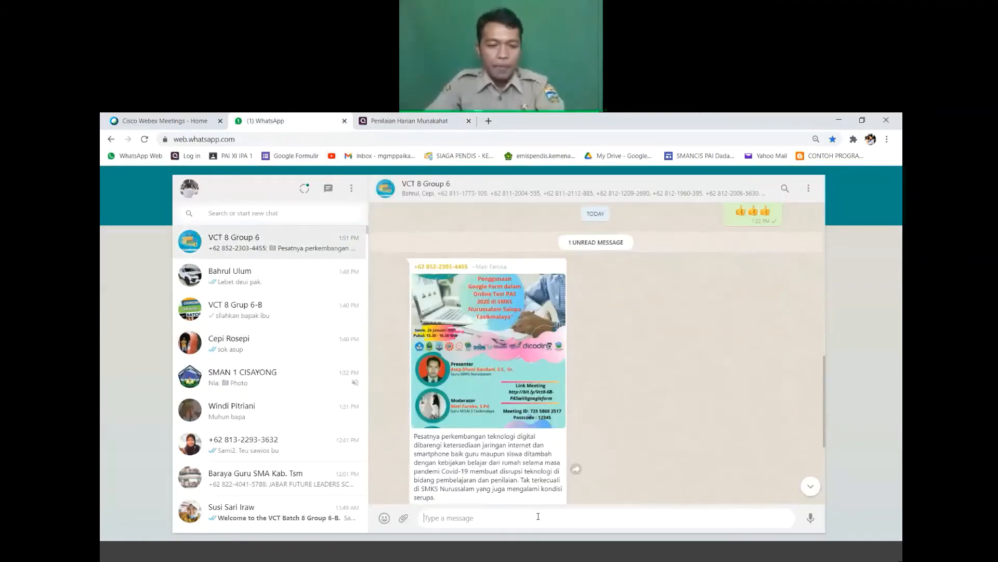
{"action": "key", "text": "ctrl+v"}
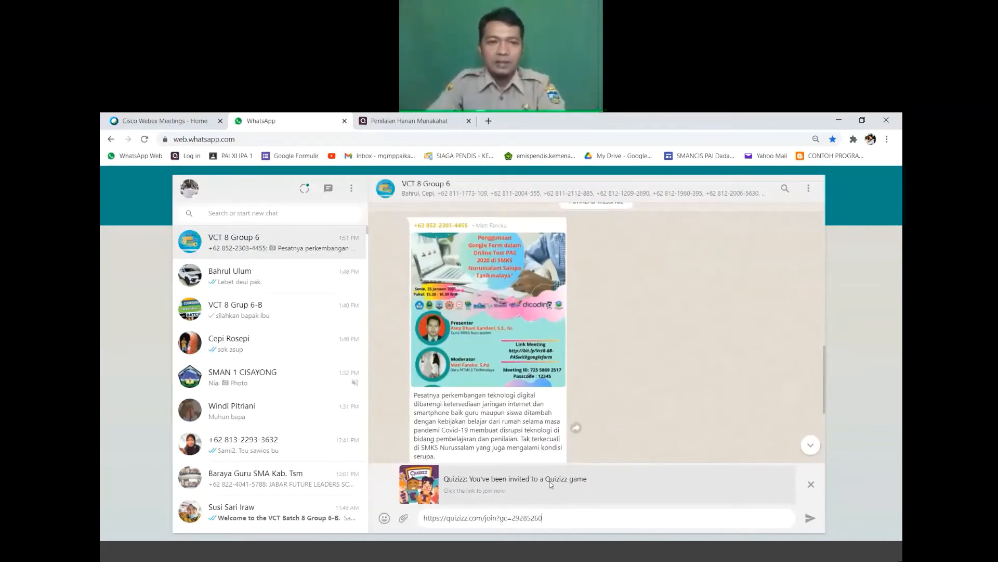
Delete the drafted link from the WhatsApp message, then return to the Quizizz report and close the link sharing dialog.
{"action": "key", "text": "ctrl+a"}
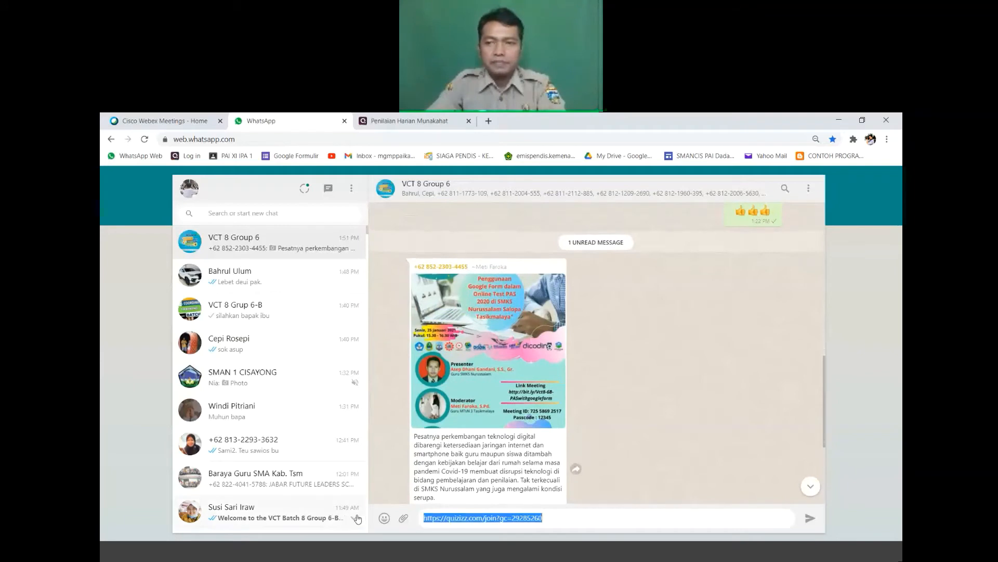
{"action": "key", "text": "BackSpace"}
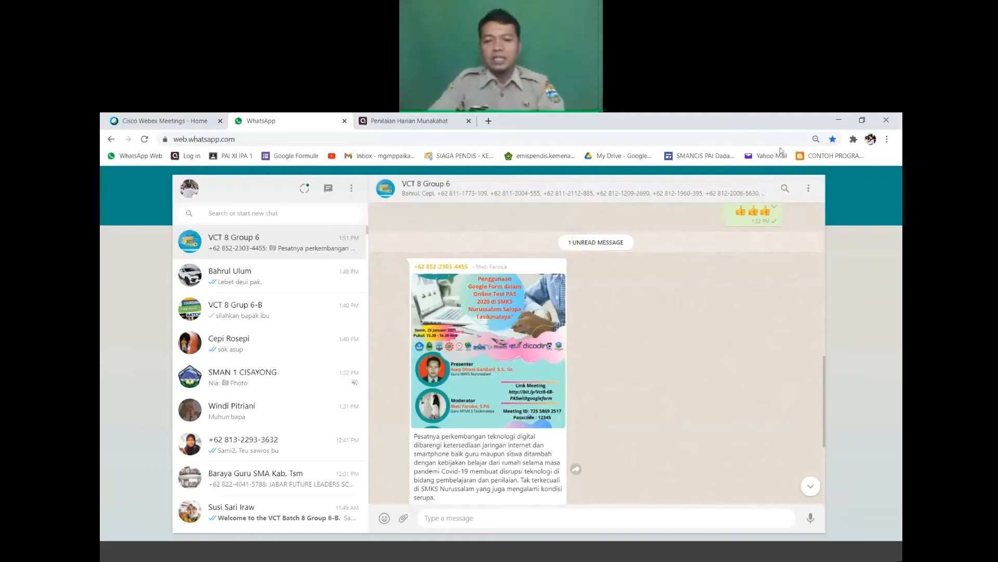
{"action": "left_click", "coordinate": [383, 125]}
{"action": "left_click", "coordinate": [607, 197]}
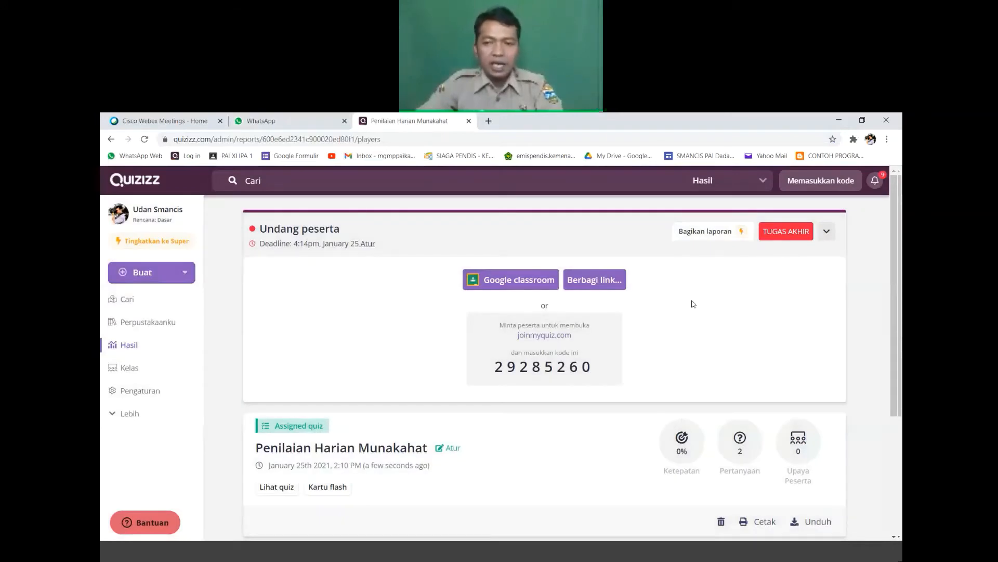
Look through the Penilaian Harian Munakahat report page, including its summary, print and download options, and participant area.
{"action": "scroll", "coordinate": [457, 364], "scroll_direction": "down", "scroll_amount": 2}
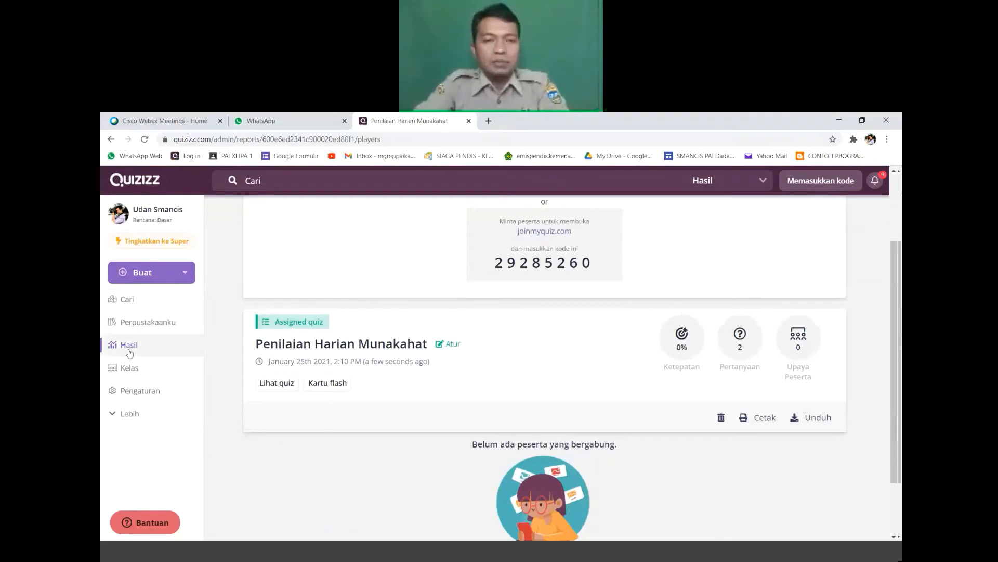
{"action": "scroll", "coordinate": [473, 411], "scroll_direction": "down", "scroll_amount": 2}
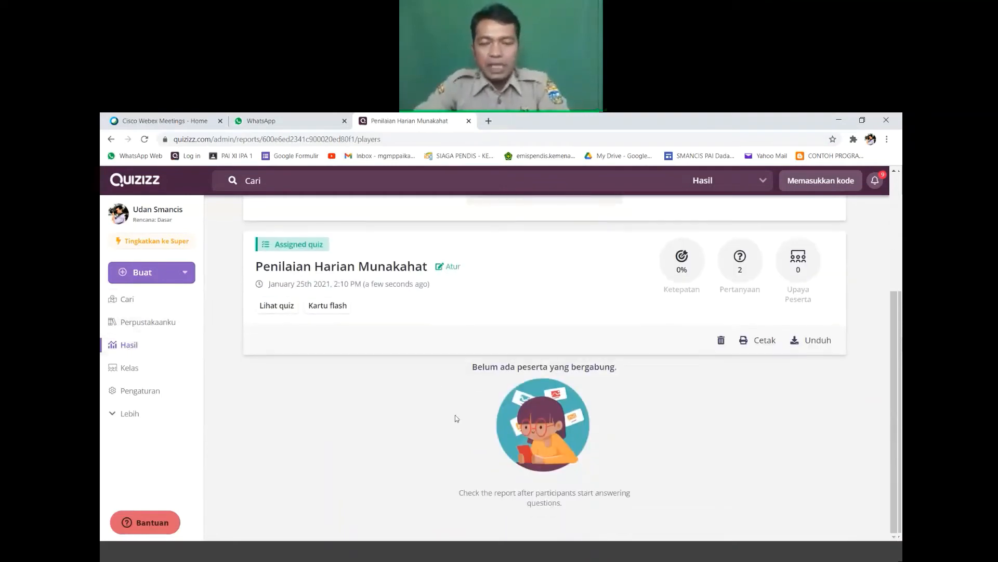
{"action": "scroll", "coordinate": [552, 392], "scroll_direction": "up", "scroll_amount": 4}
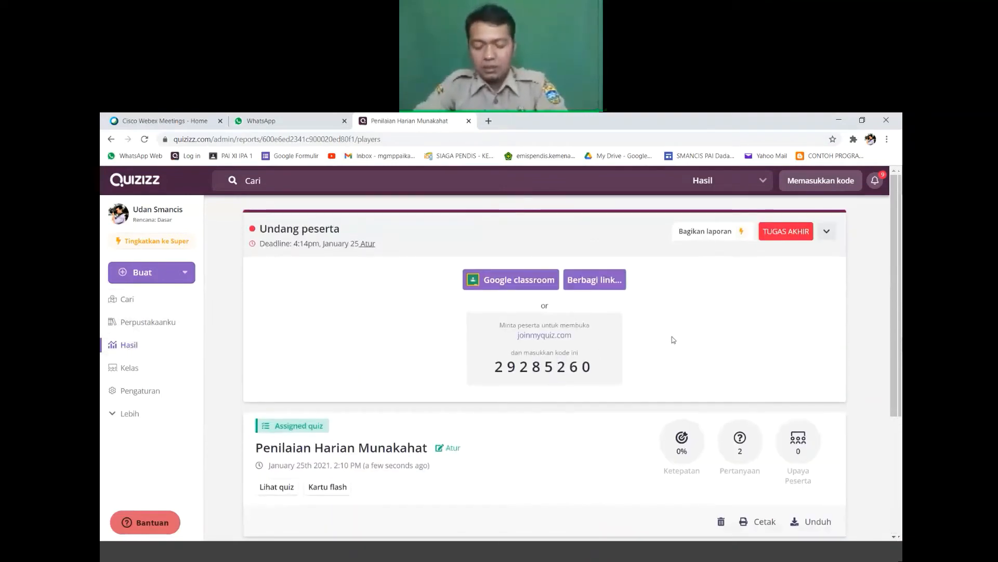
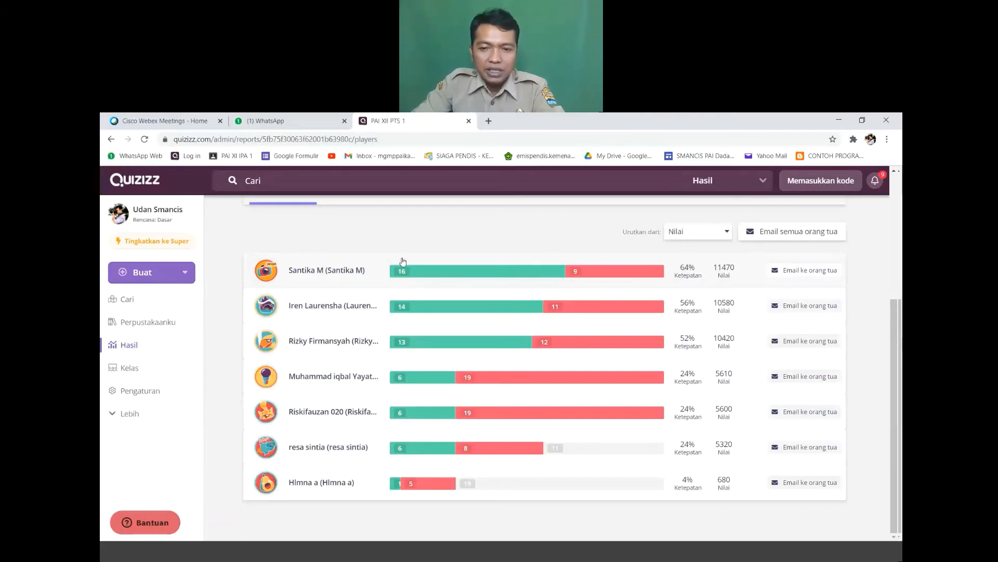
Examine the per-question results of the PAI XII PTS 1 report, comparing the answer distributions of the first few questions.
{"action": "scroll", "coordinate": [403, 261], "scroll_direction": "up", "scroll_amount": 4}
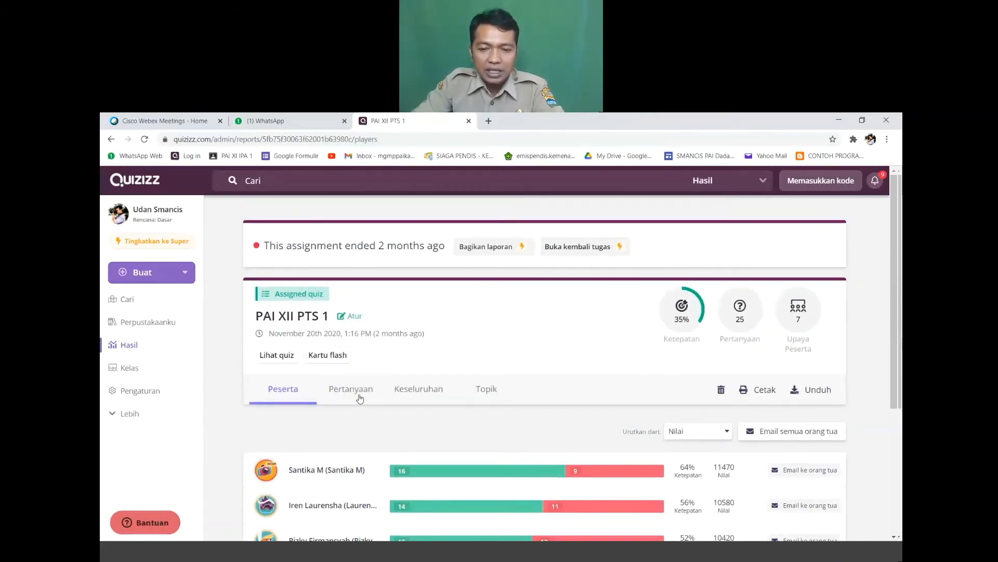
{"action": "left_click", "coordinate": [359, 398]}
{"action": "scroll", "coordinate": [534, 358], "scroll_direction": "down", "scroll_amount": 3}
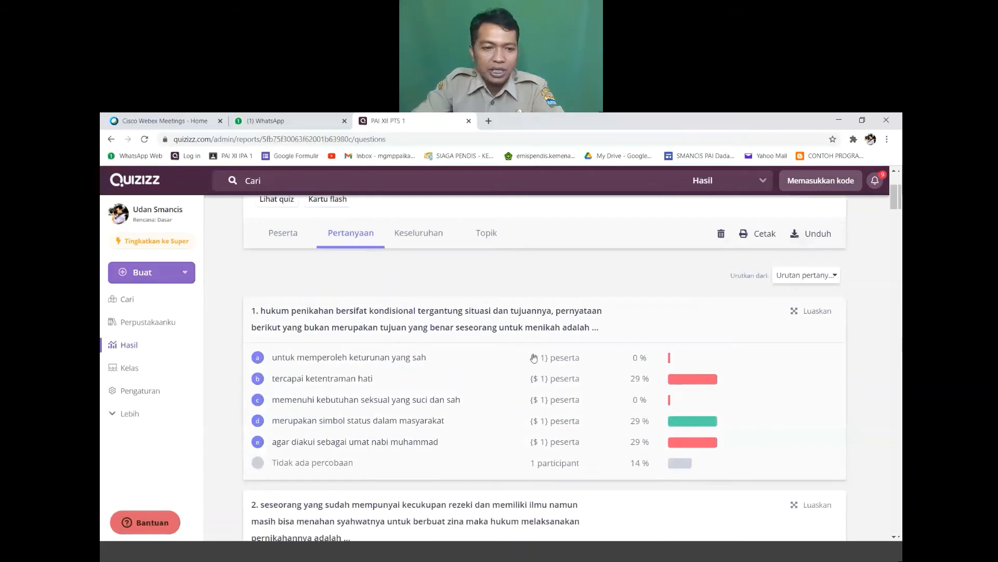
{"action": "scroll", "coordinate": [534, 358], "scroll_direction": "down", "scroll_amount": 1}
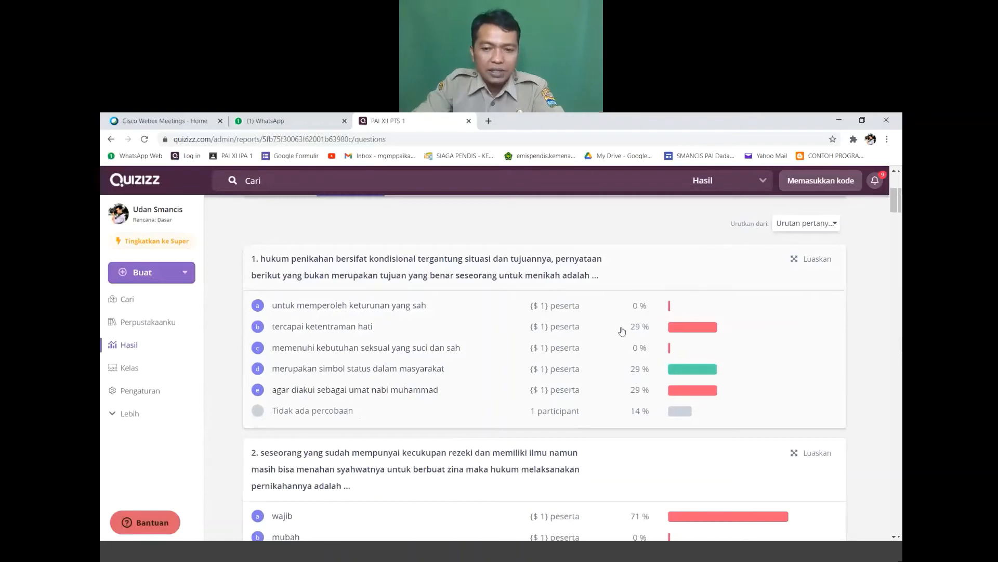
{"action": "scroll", "coordinate": [638, 412], "scroll_direction": "down", "scroll_amount": 3}
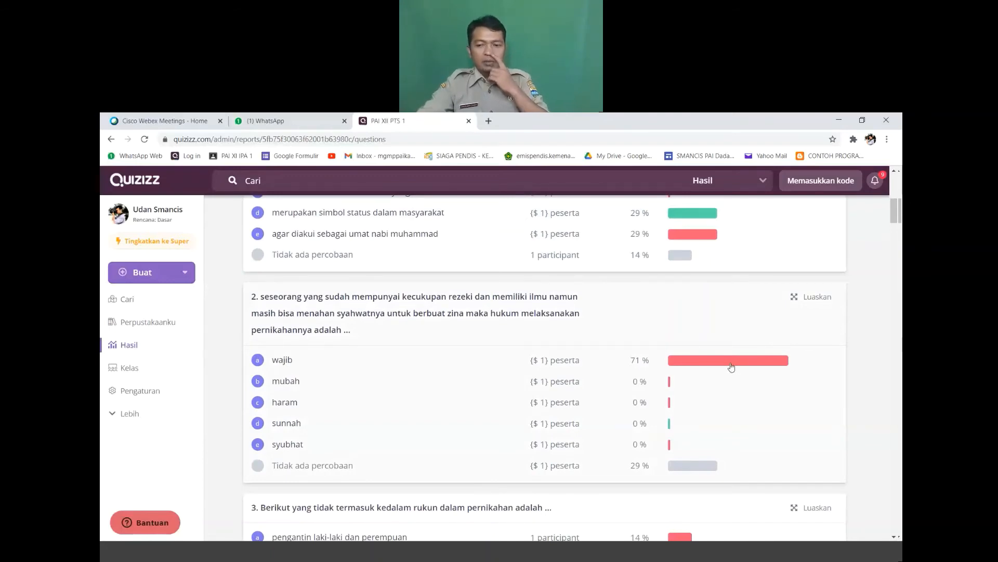
{"action": "scroll", "coordinate": [723, 370], "scroll_direction": "down", "scroll_amount": 3}
{"action": "scroll", "coordinate": [681, 379], "scroll_direction": "down", "scroll_amount": 5}
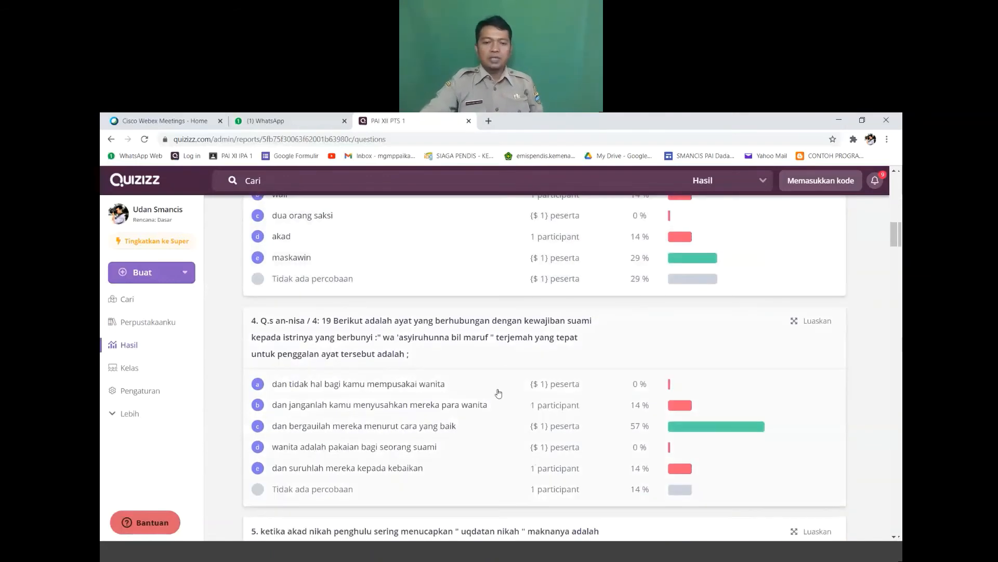
{"action": "scroll", "coordinate": [499, 393], "scroll_direction": "up", "scroll_amount": 15}
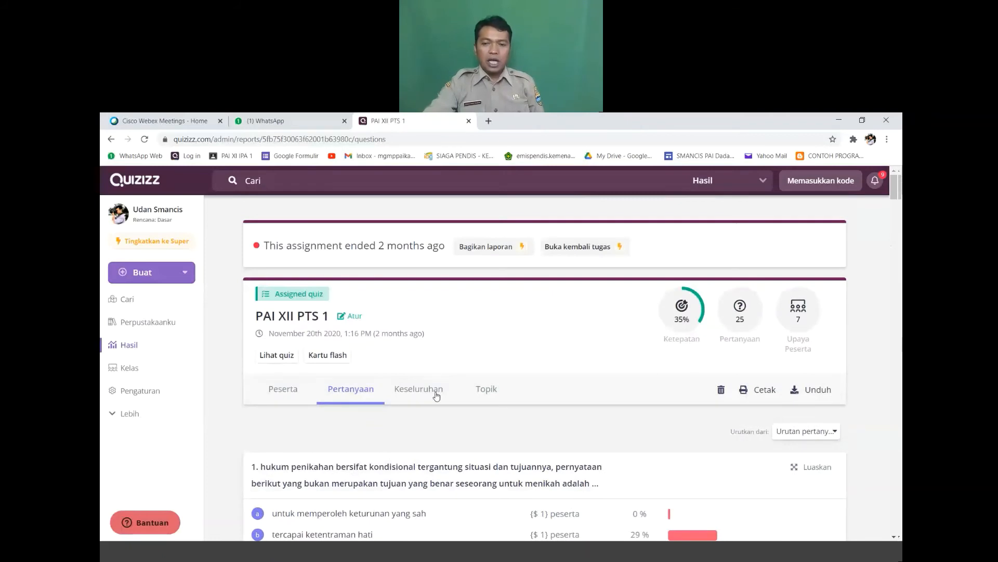
Examine the overall results grid of the PAI XII PTS 1 report, with each participant's score and answers per question.
{"action": "left_click", "coordinate": [436, 395]}
{"action": "scroll", "coordinate": [614, 391], "scroll_direction": "down", "scroll_amount": 2}
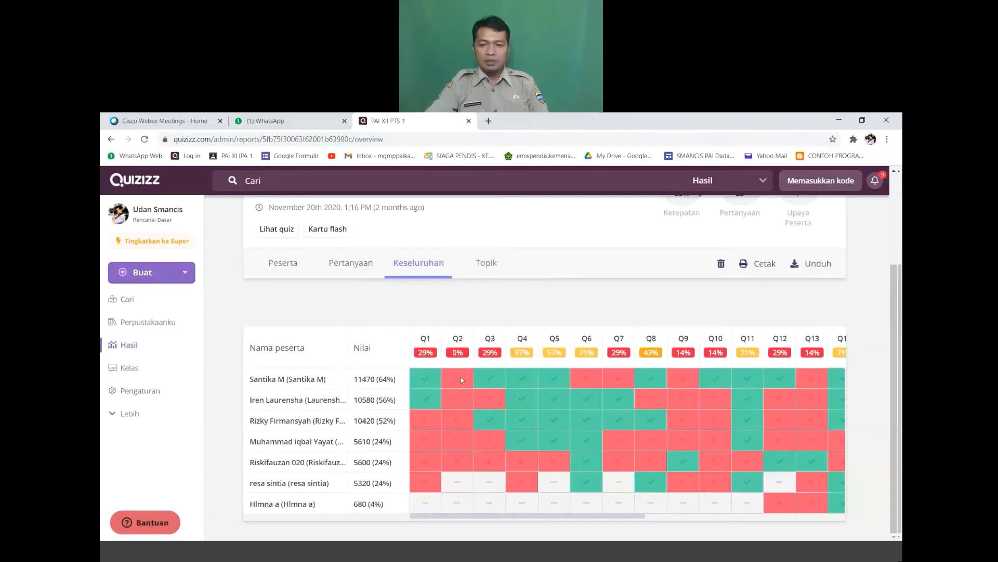
{"action": "mouse_move", "coordinate": [461, 466]}
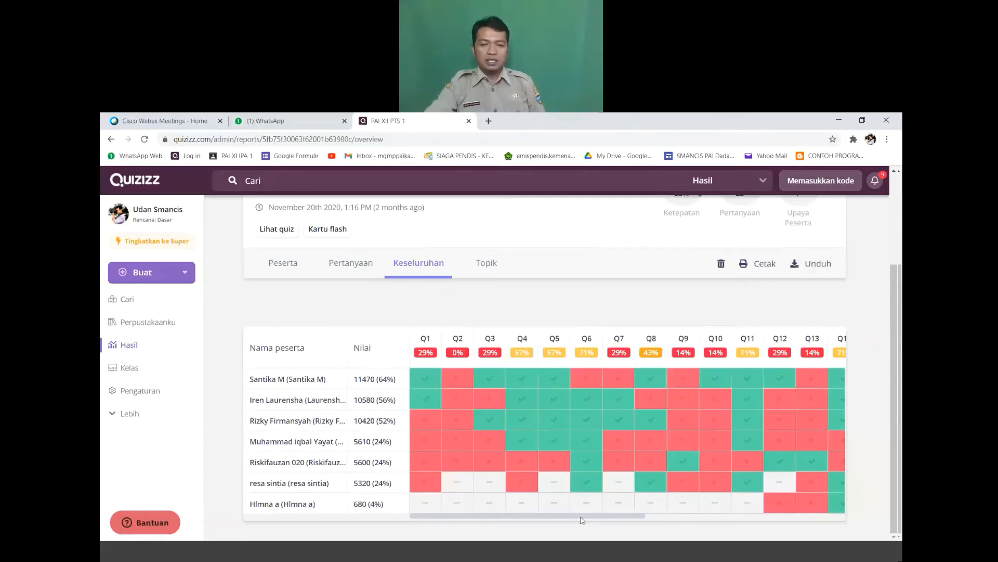
{"action": "left_click_drag", "start_coordinate": [614, 516], "coordinate": [639, 520]}
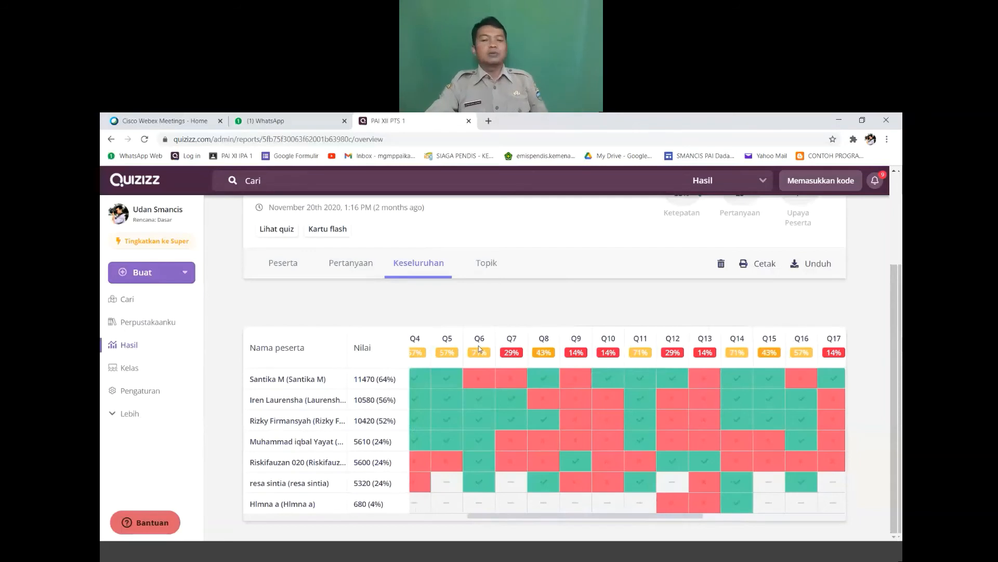
{"action": "left_click_drag", "start_coordinate": [619, 517], "coordinate": [523, 522]}
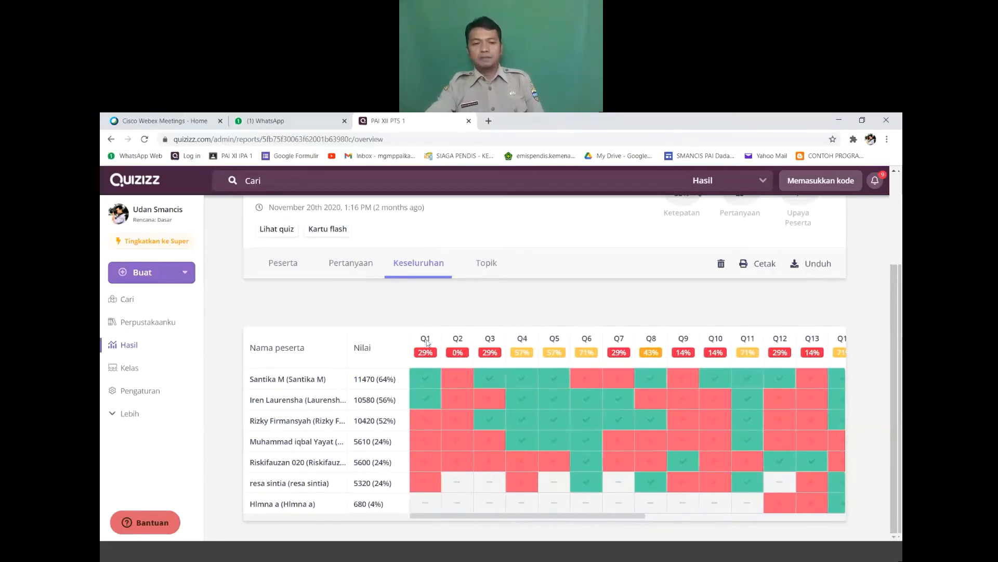
{"action": "mouse_move", "coordinate": [653, 390]}
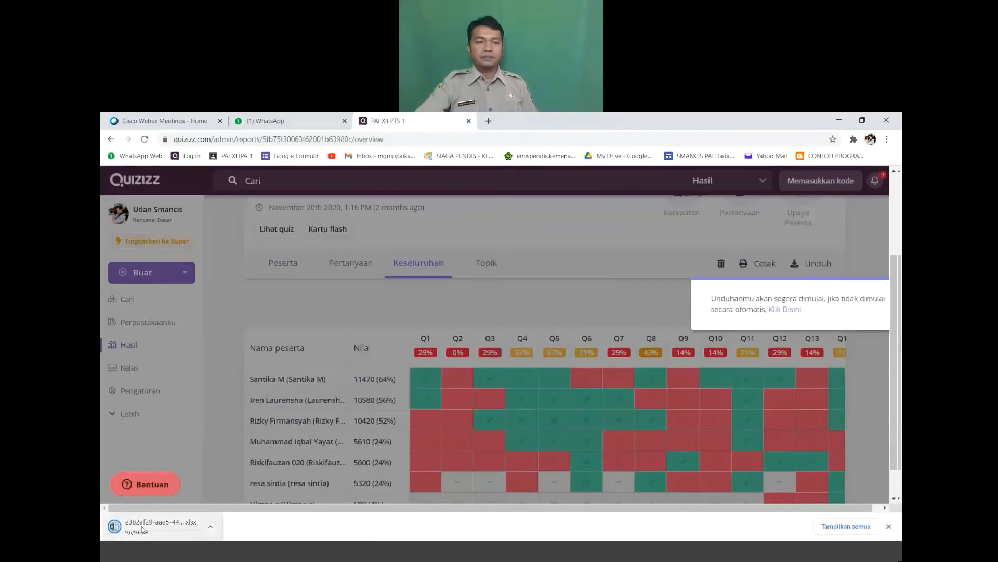
Open the downloaded report spreadsheet, then return to the PAI XII PTS 1 results and view their topic breakdown.
{"action": "left_click", "coordinate": [142, 529]}
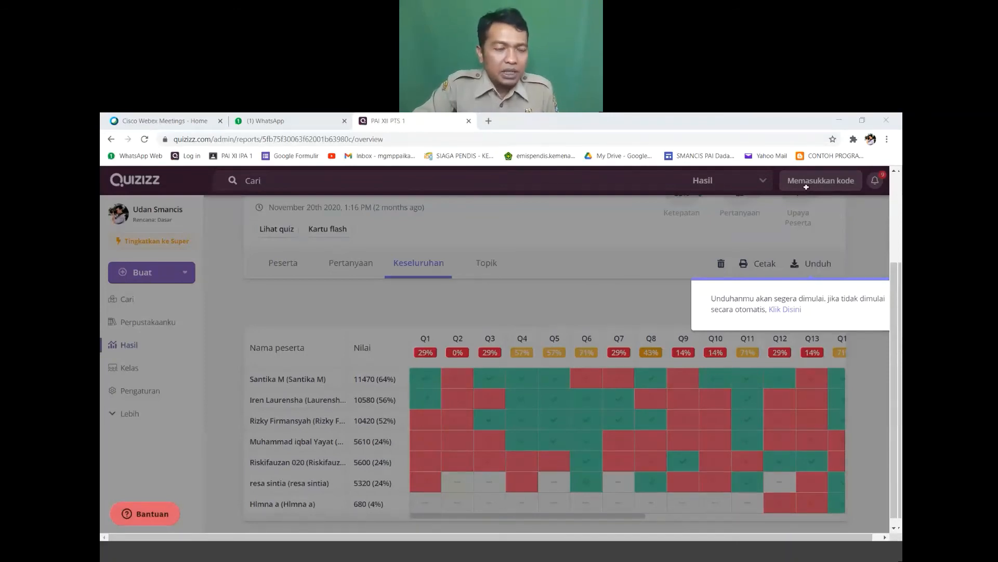
{"action": "left_click", "coordinate": [845, 122]}
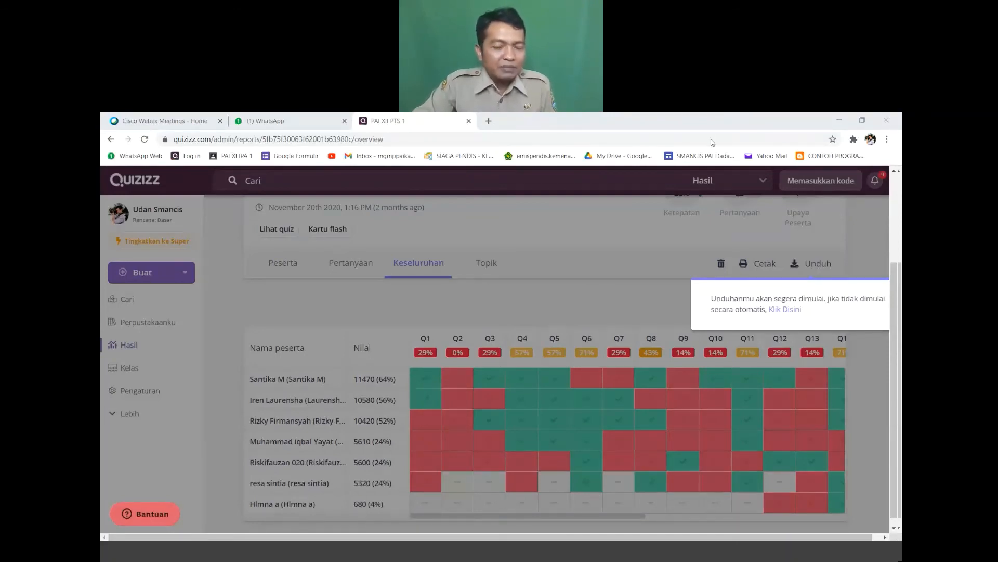
{"action": "left_click", "coordinate": [635, 262]}
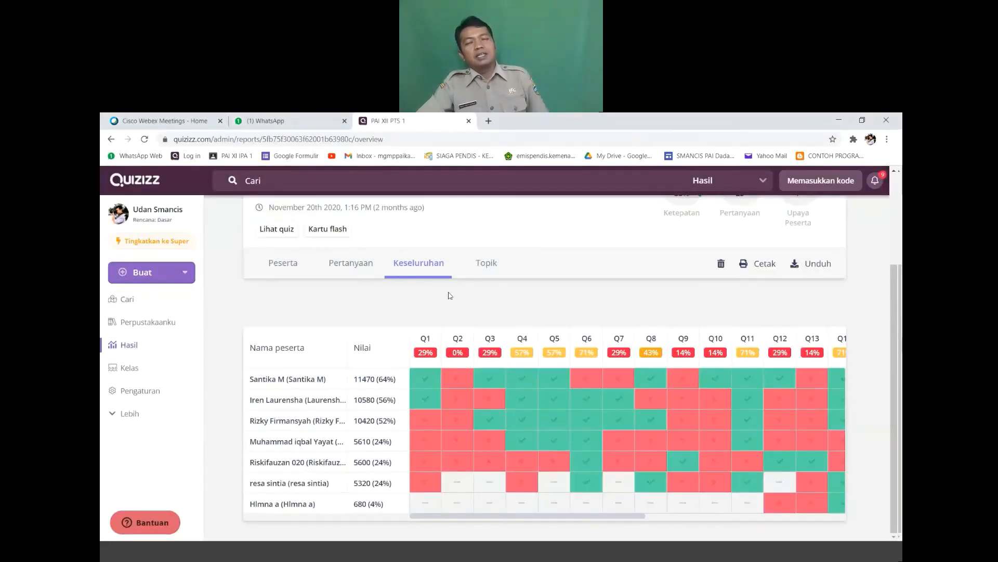
{"action": "left_click", "coordinate": [486, 263]}
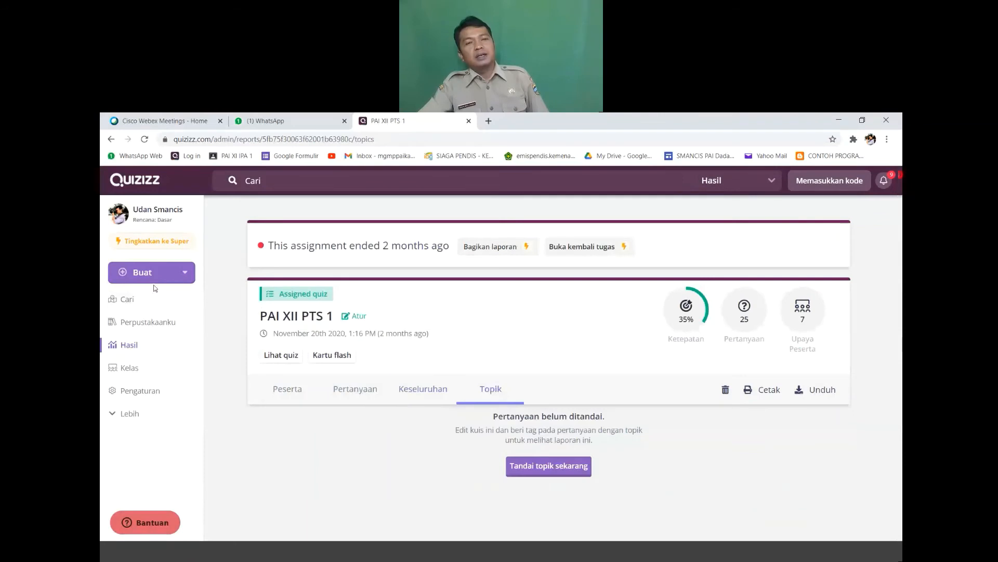
Go to the quiz search page and start a new topic search.
{"action": "left_click", "coordinate": [161, 322]}
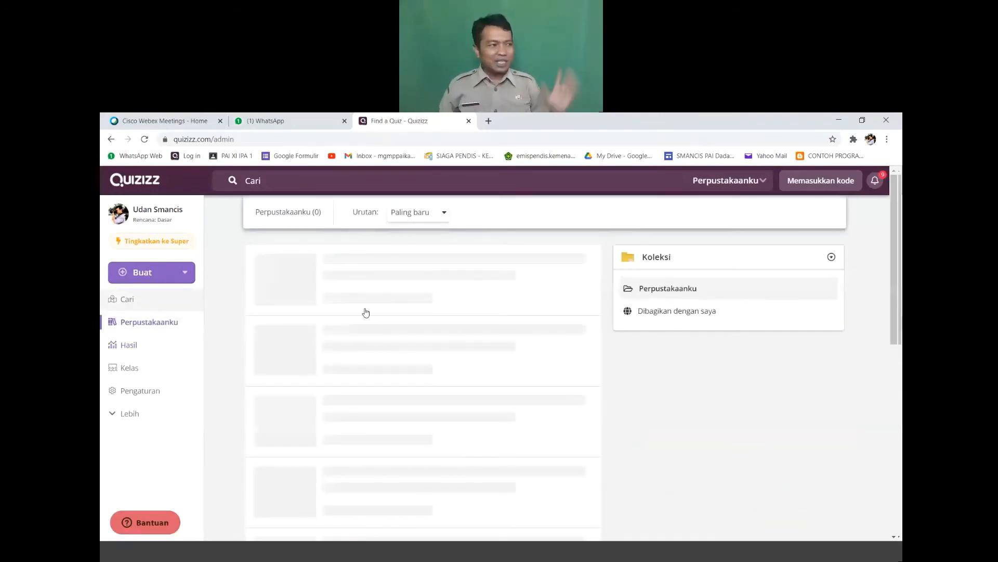
{"action": "left_click", "coordinate": [127, 299]}
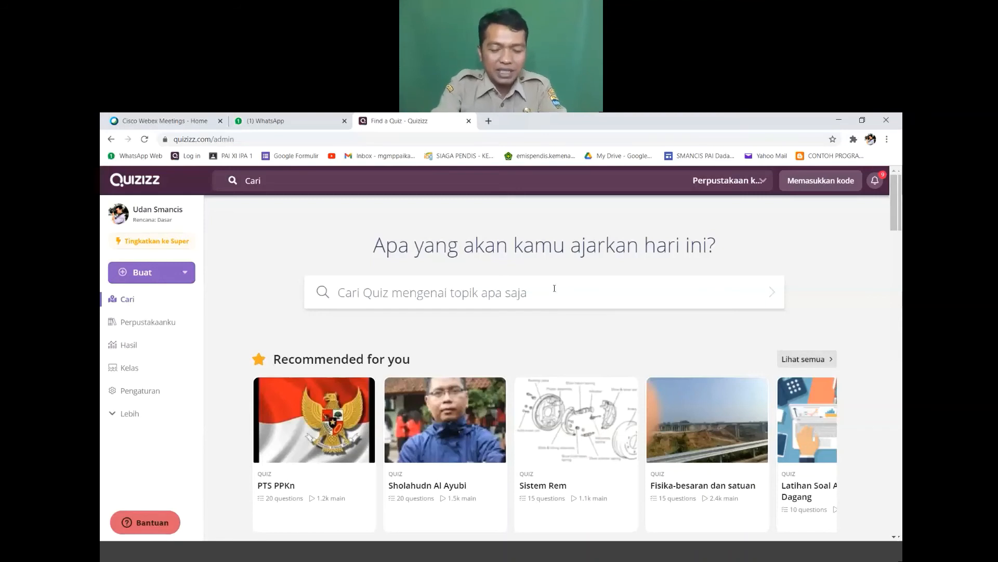
{"action": "left_click", "coordinate": [372, 300]}
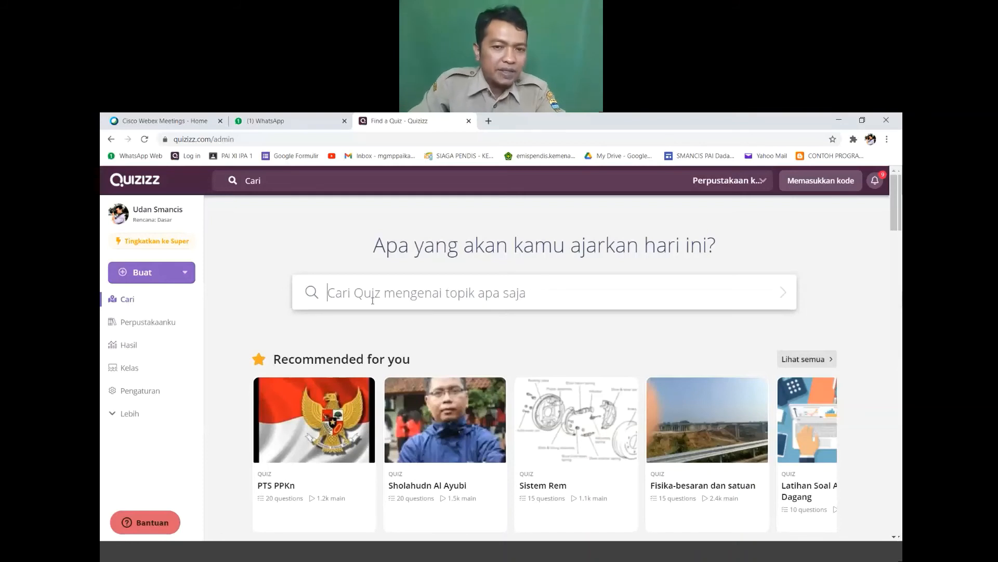
{"action": "type", "text": "hukum"}
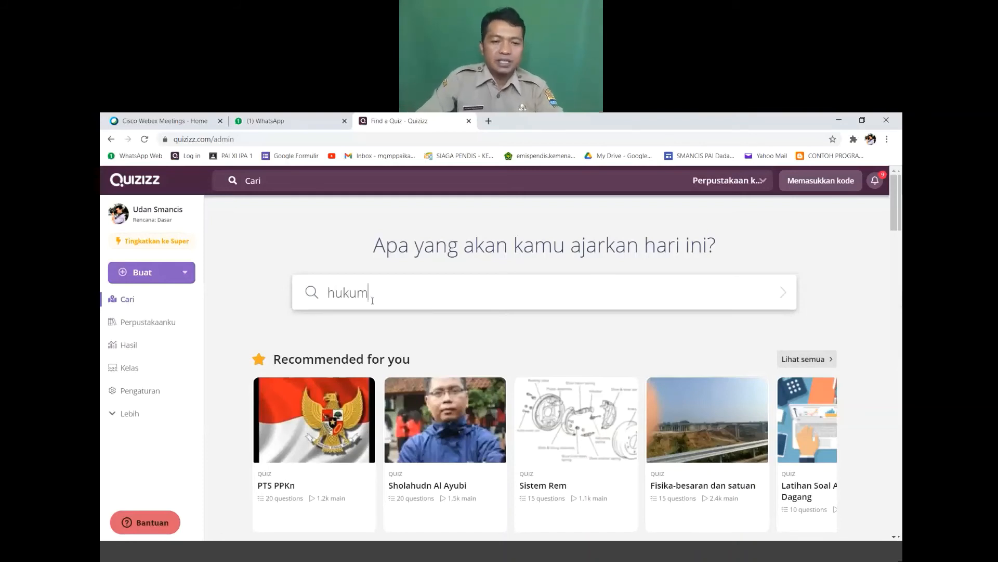
{"action": "key", "text": "BackSpace"}
{"action": "key", "text": "BackSpace"}
{"action": "key", "text": "BackSpace"}
{"action": "key", "text": "BackSpace"}
{"action": "key", "text": "BackSpace"}
{"action": "key", "text": "BackSpace"}
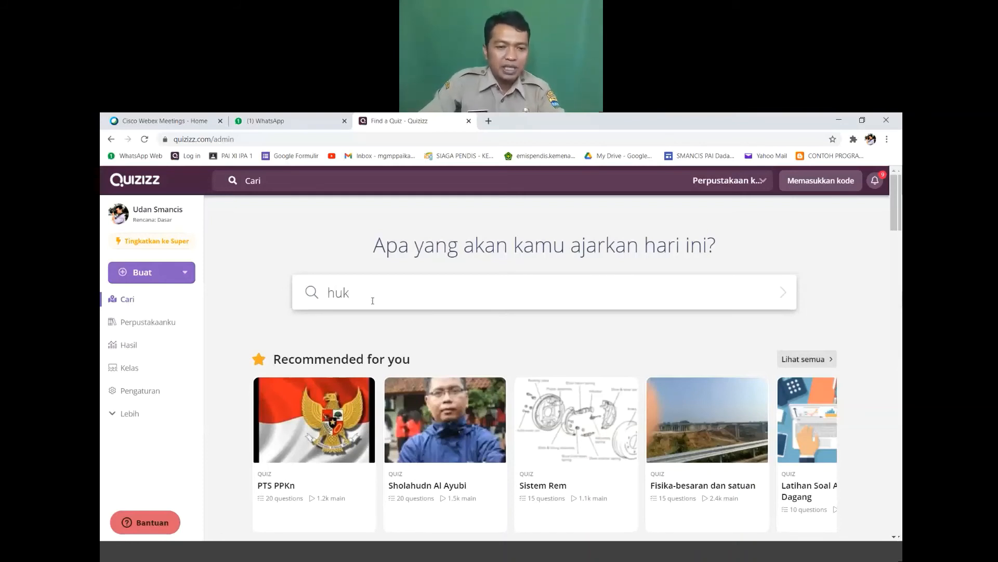
Search for quizzes on the topic "Ibadah haji" and look through the results and their question previews.
{"action": "type", "text": "Ibadah haji"}
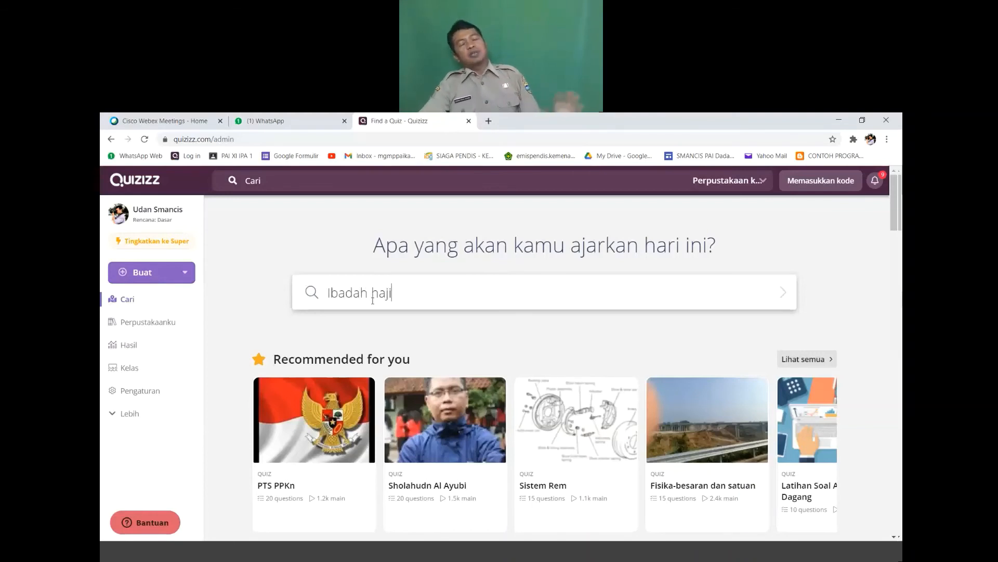
{"action": "key", "text": "Return"}
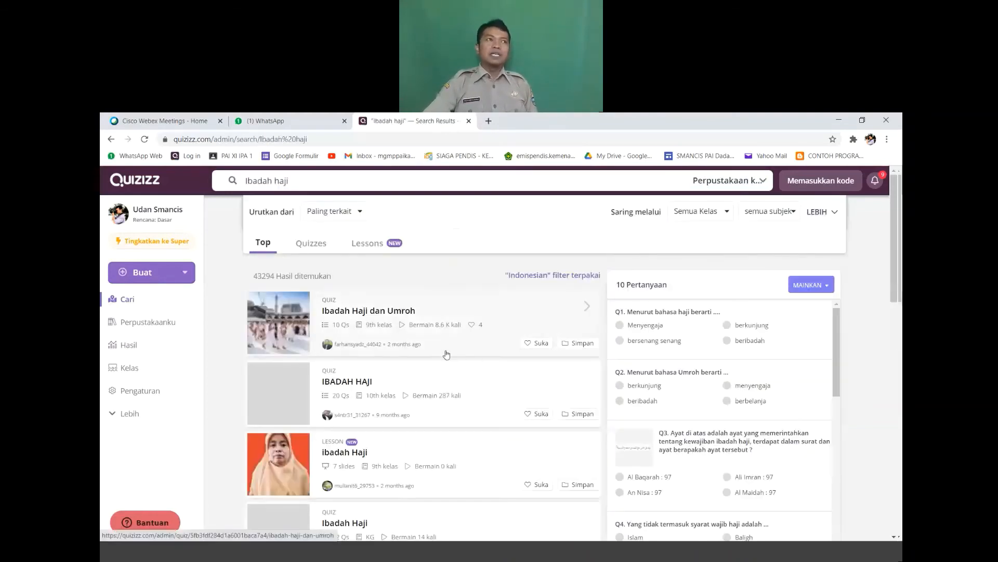
{"action": "left_click", "coordinate": [467, 402]}
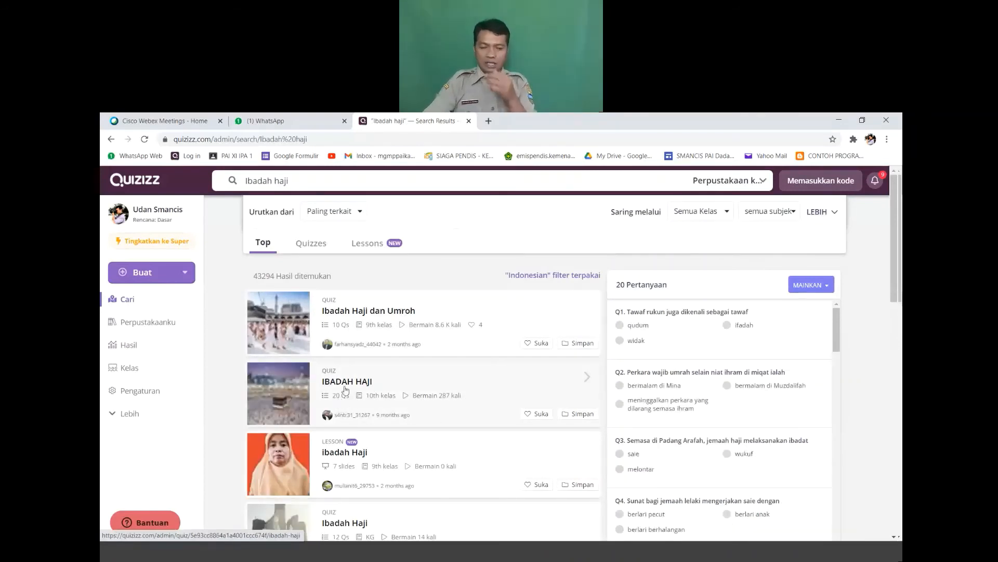
{"action": "scroll", "coordinate": [416, 416], "scroll_direction": "down", "scroll_amount": 2}
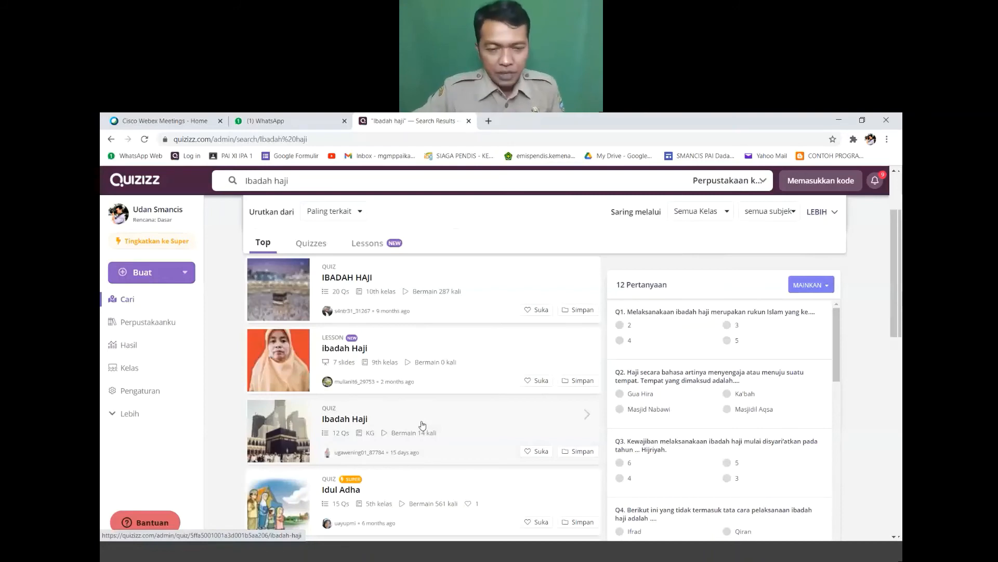
{"action": "scroll", "coordinate": [422, 425], "scroll_direction": "down", "scroll_amount": 3}
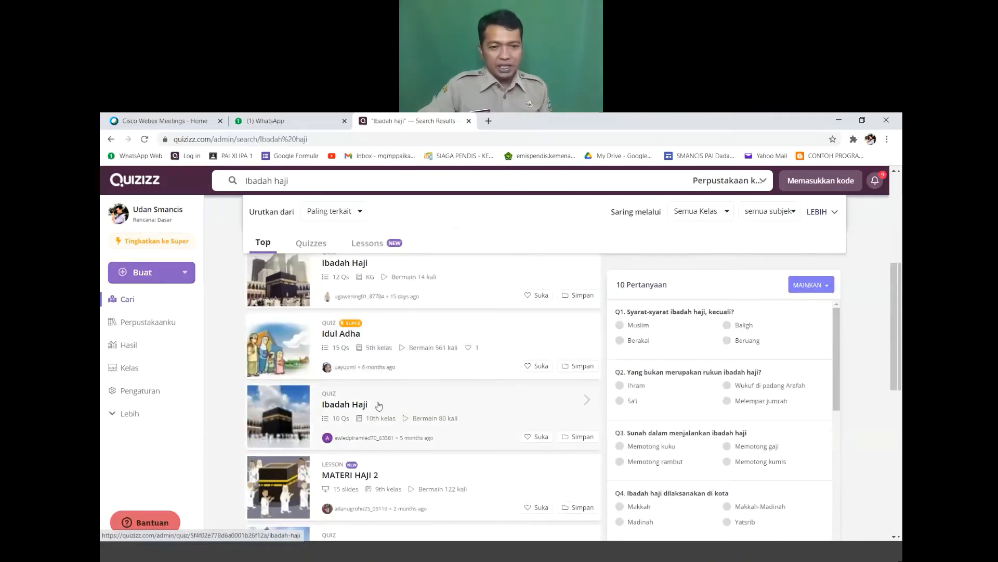
{"action": "scroll", "coordinate": [356, 385], "scroll_direction": "up", "scroll_amount": 3}
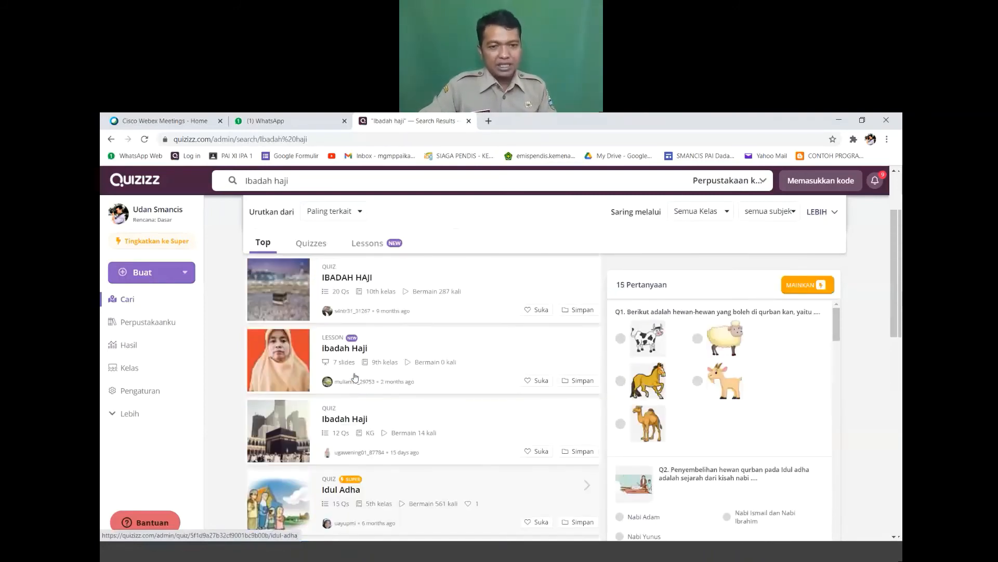
{"action": "scroll", "coordinate": [355, 376], "scroll_direction": "up", "scroll_amount": 2}
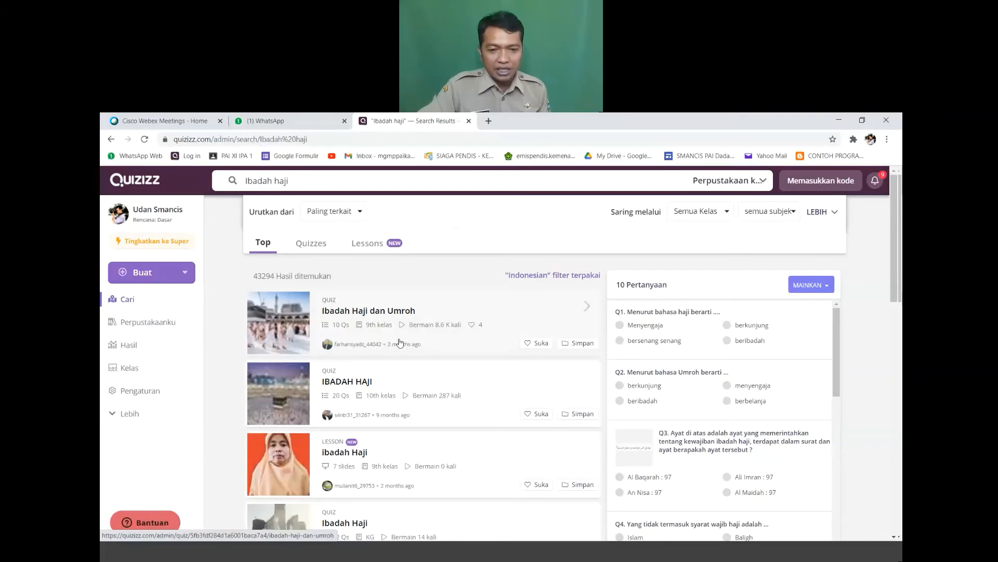
{"action": "scroll", "coordinate": [381, 327], "scroll_direction": "down", "scroll_amount": 1}
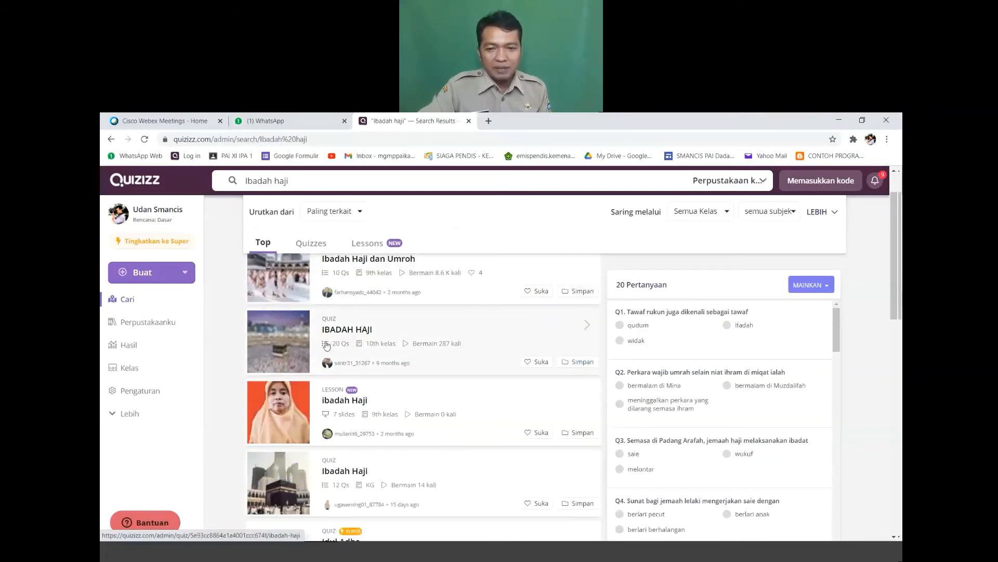
View the collection choices for saving the 20-question IBADAH HAJI quiz, close them without selecting a collection, and like the quiz.
{"action": "left_click", "coordinate": [572, 364]}
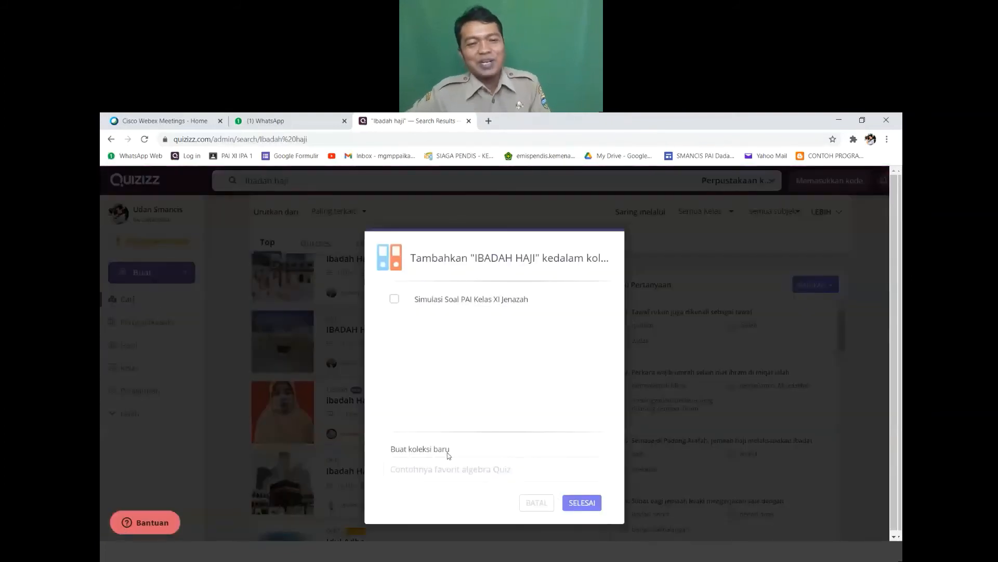
{"action": "left_click", "coordinate": [581, 507]}
{"action": "left_click", "coordinate": [537, 395]}
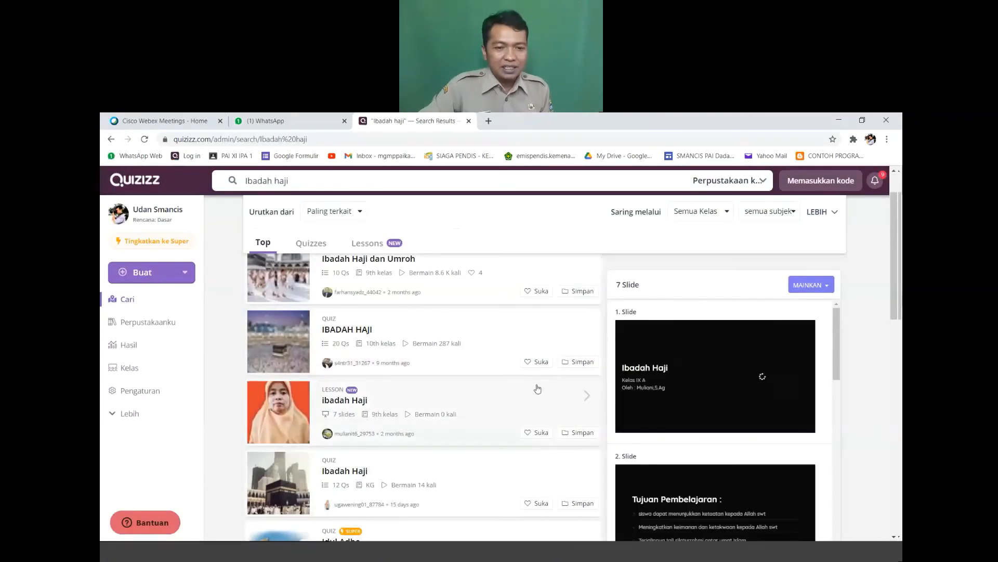
{"action": "left_click", "coordinate": [540, 367]}
{"action": "left_click", "coordinate": [429, 388]}
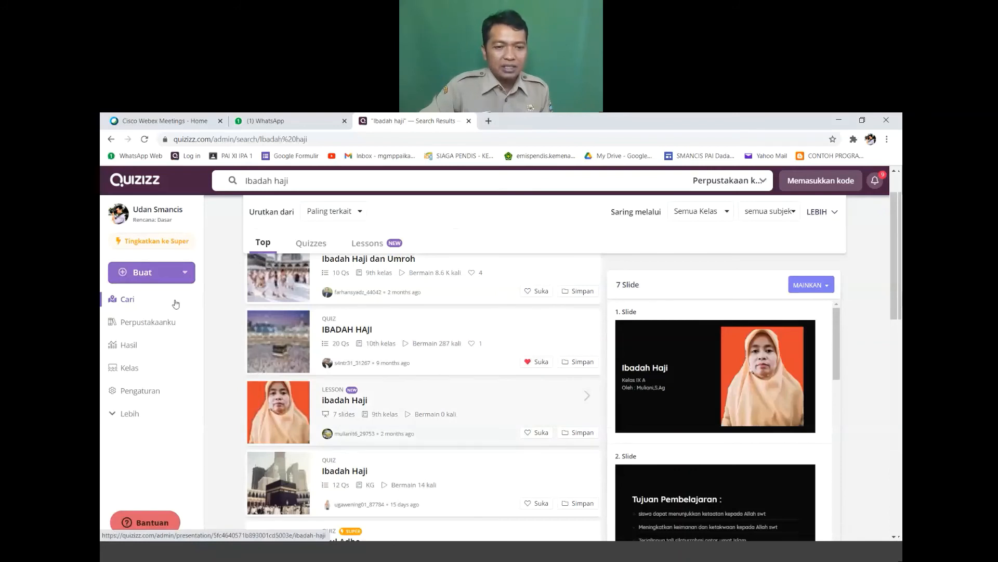
Look through the quizzes in the personal library and return to the quiz search page.
{"action": "left_click", "coordinate": [148, 322]}
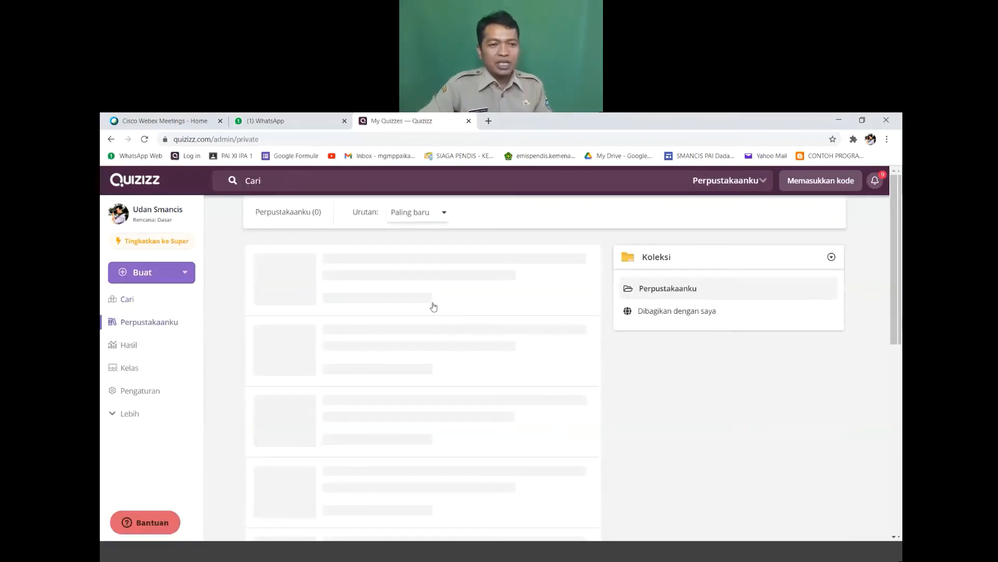
{"action": "scroll", "coordinate": [378, 349], "scroll_direction": "down", "scroll_amount": 2}
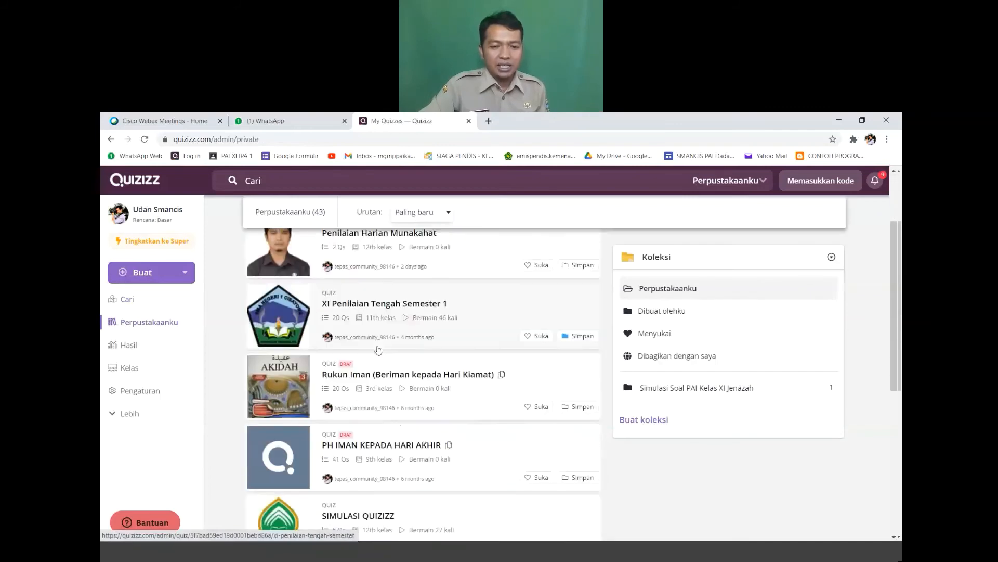
{"action": "scroll", "coordinate": [379, 347], "scroll_direction": "down", "scroll_amount": 4}
{"action": "scroll", "coordinate": [372, 352], "scroll_direction": "up", "scroll_amount": 5}
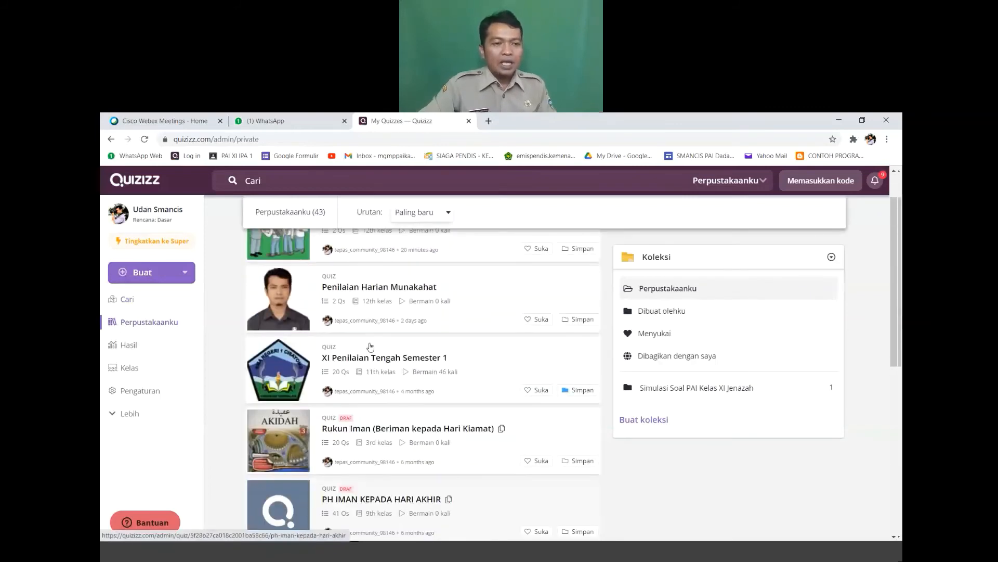
{"action": "scroll", "coordinate": [370, 347], "scroll_direction": "up", "scroll_amount": 1}
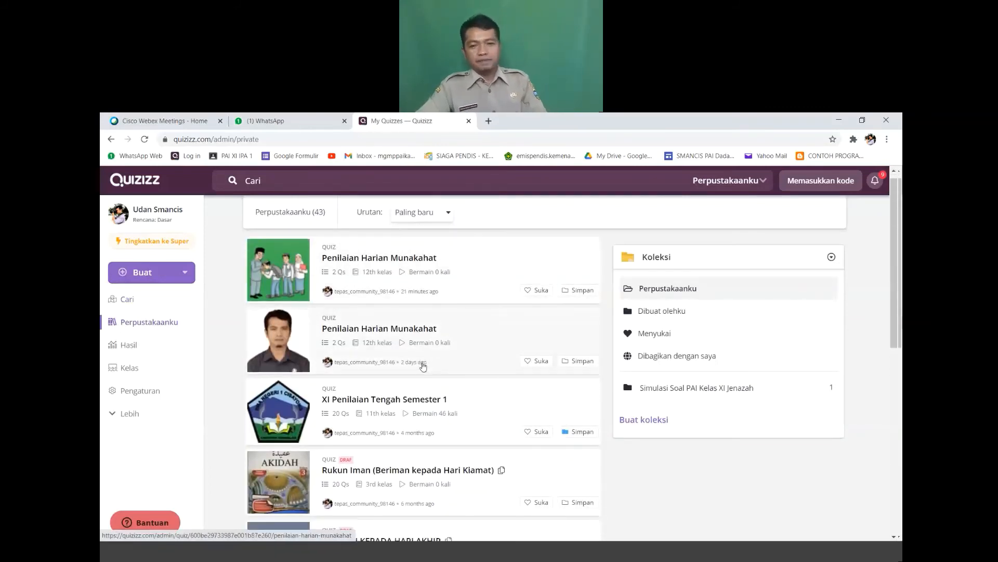
{"action": "scroll", "coordinate": [424, 367], "scroll_direction": "down", "scroll_amount": 8}
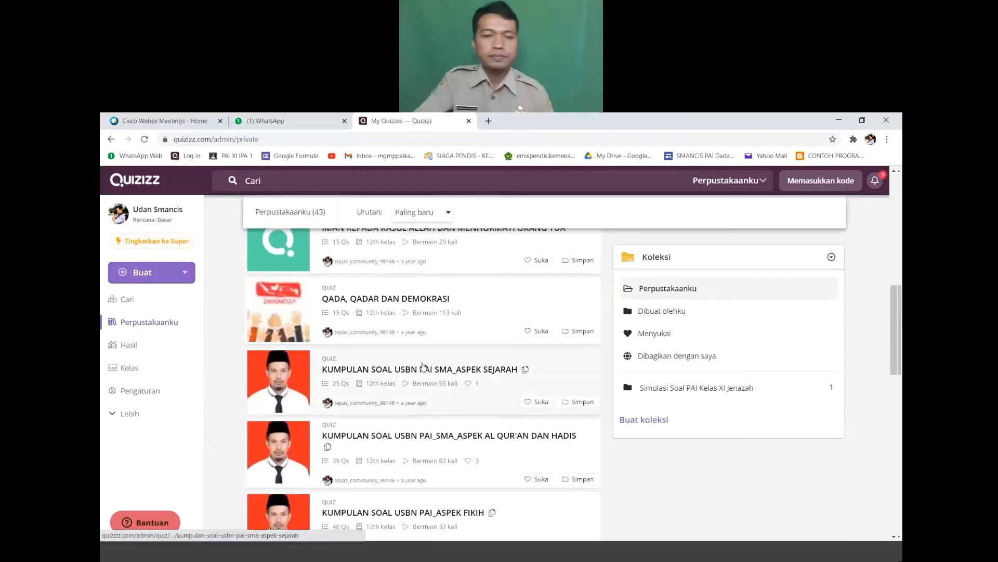
{"action": "scroll", "coordinate": [424, 366], "scroll_direction": "down", "scroll_amount": 14}
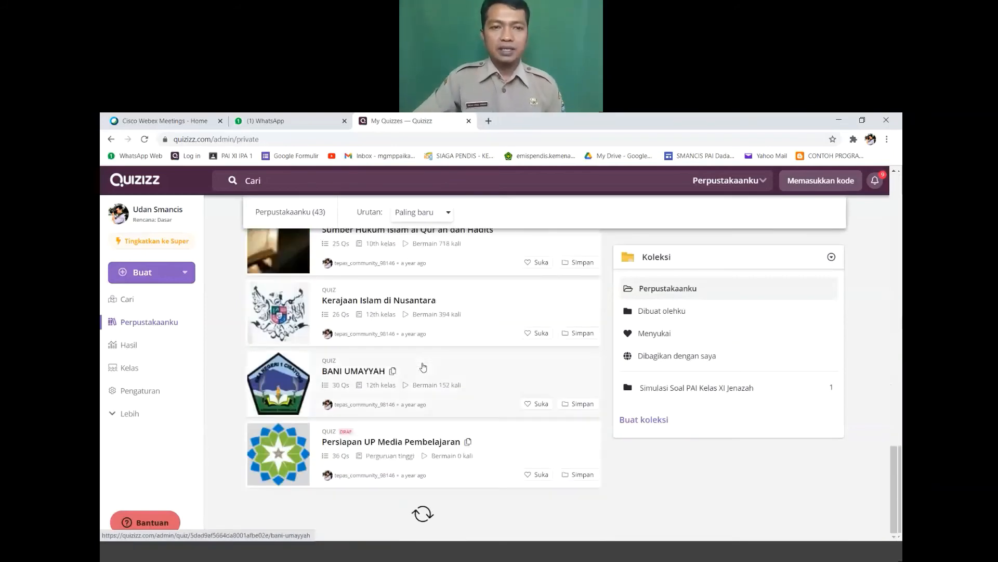
{"action": "scroll", "coordinate": [423, 367], "scroll_direction": "down", "scroll_amount": 8}
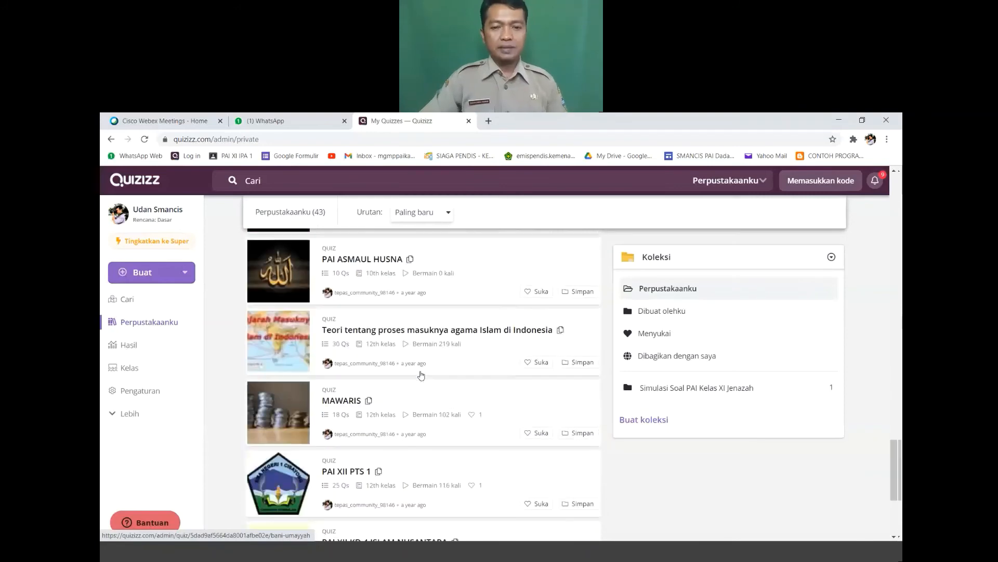
{"action": "scroll", "coordinate": [421, 375], "scroll_direction": "up", "scroll_amount": 18}
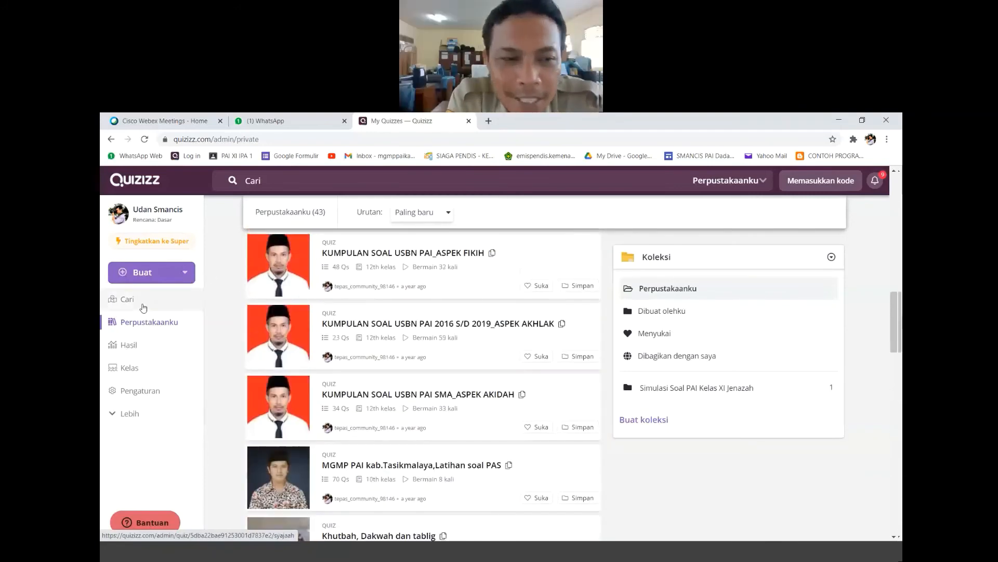
{"action": "left_click", "coordinate": [130, 301]}
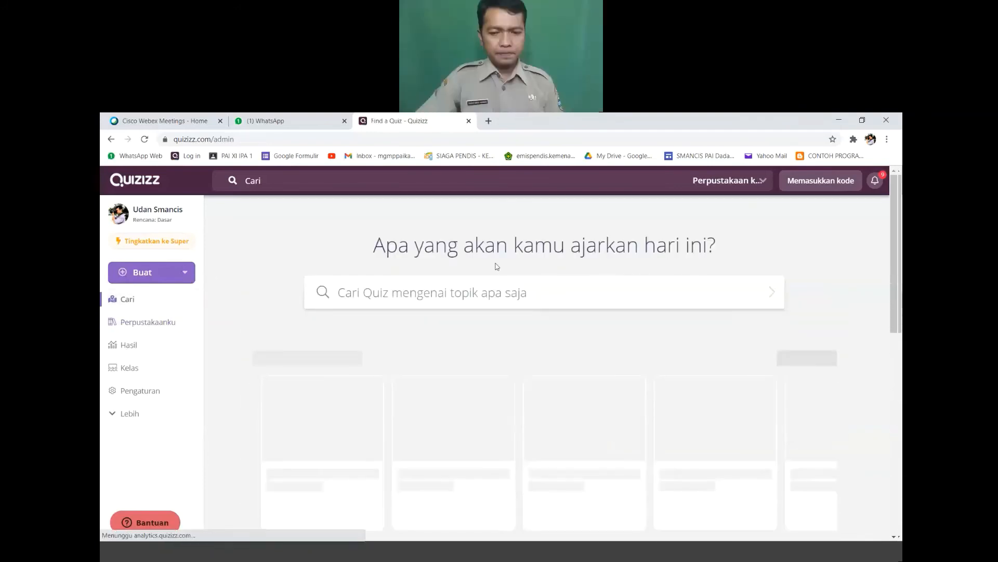